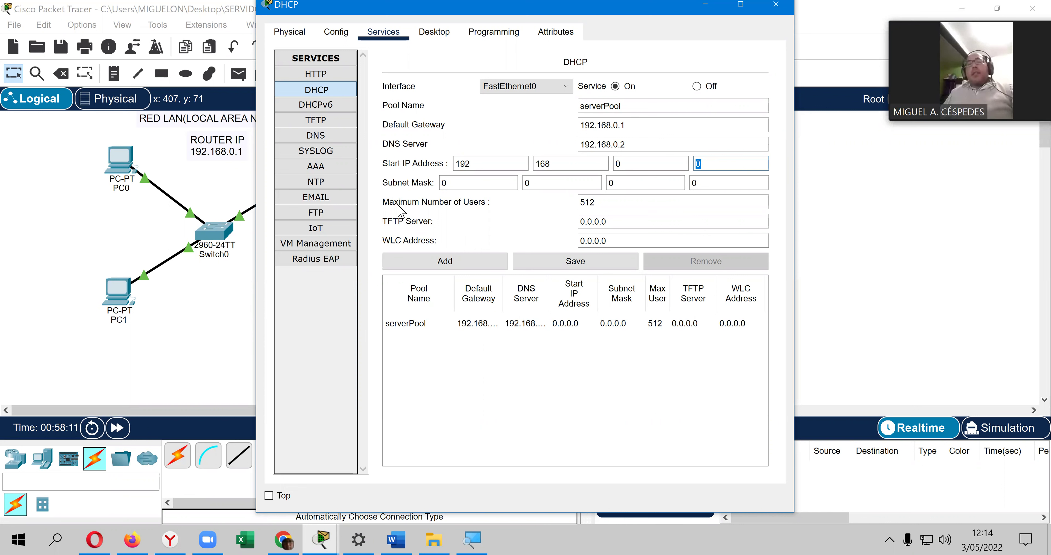
Step: Finish serverPool's start IP 192.168.0.10 and enter subnet mask 255.255.255.0
type("1")
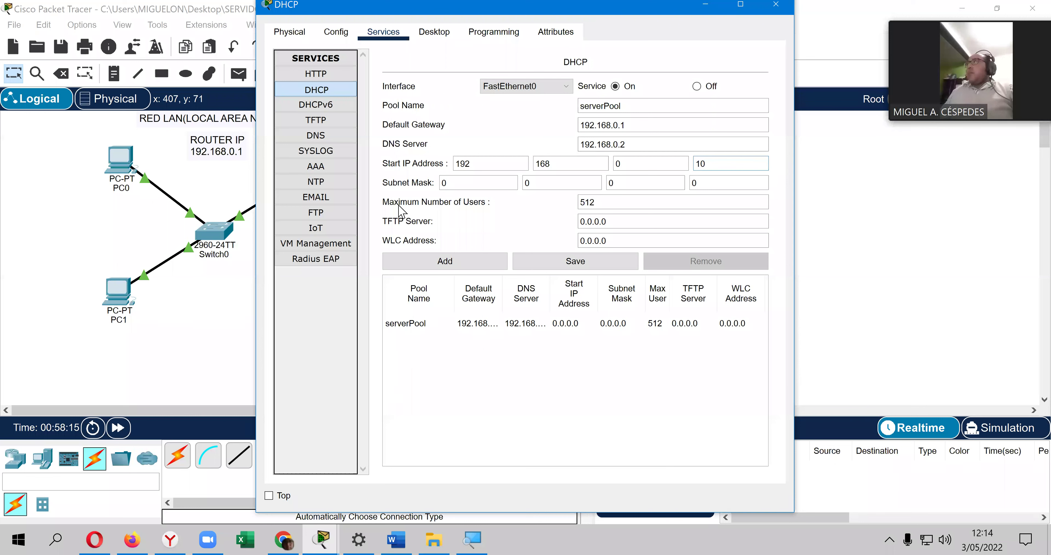
left_click(452, 183)
key("BackSpace")
type("255")
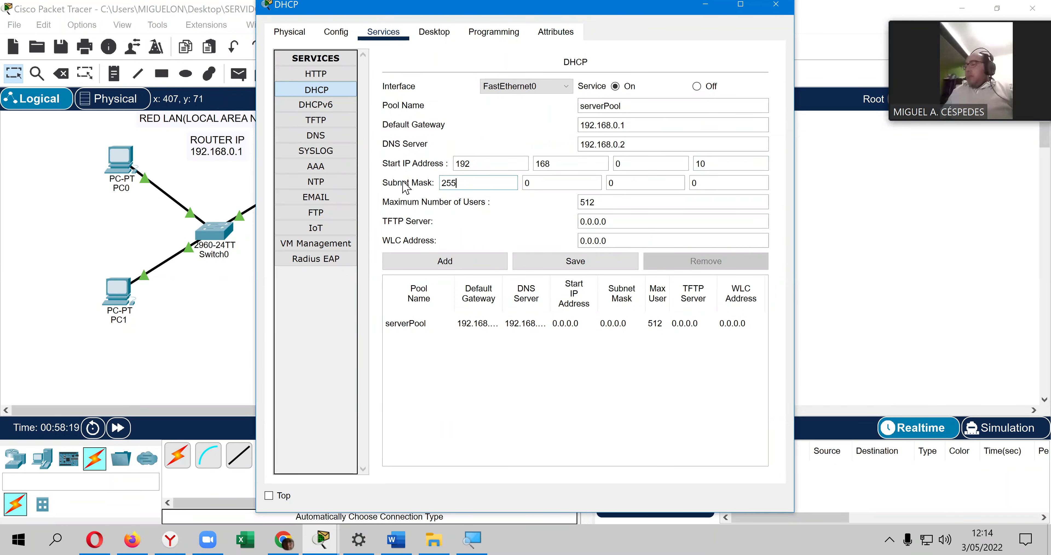
key("Tab")
type("255")
key("Tab")
type("2")
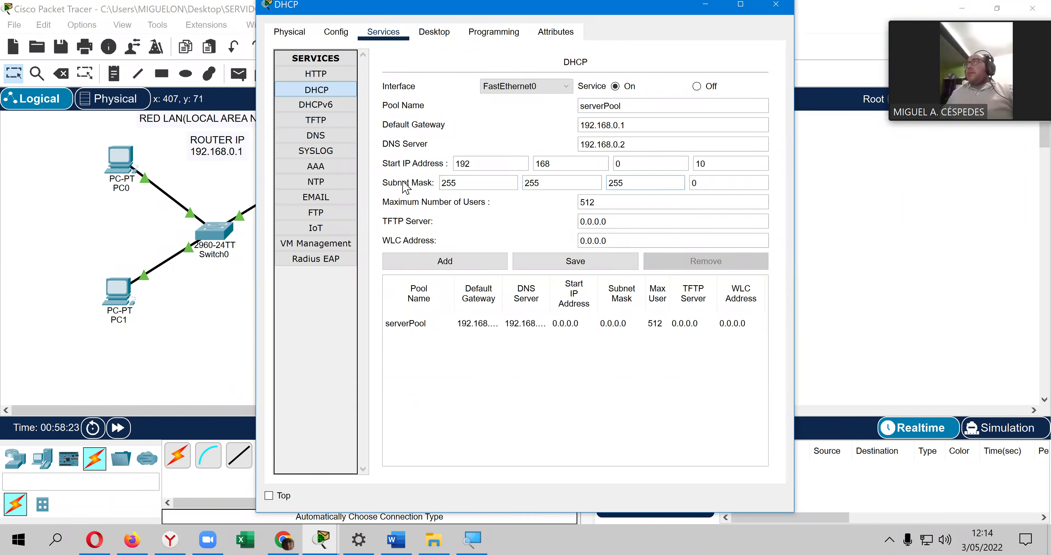
type("55")
Step: Limit serverPool to a maximum of 10 users and save the pool
key("Tab")
key("Tab")
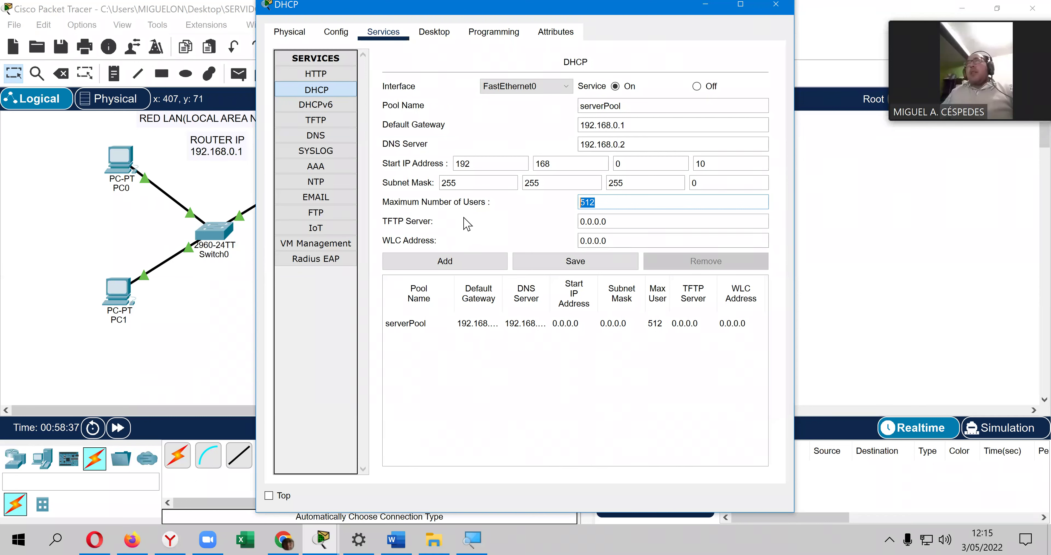
type("10")
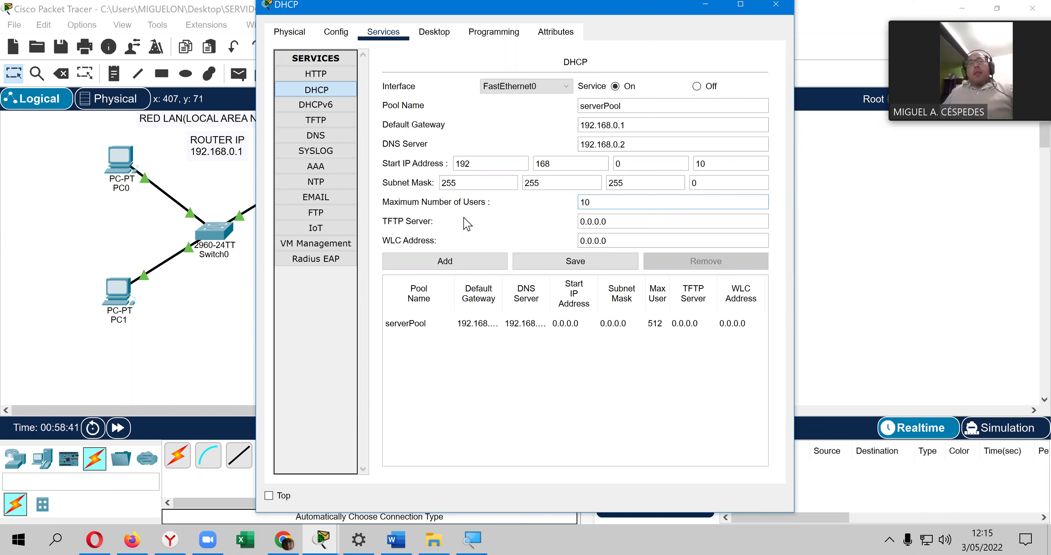
left_click(616, 221)
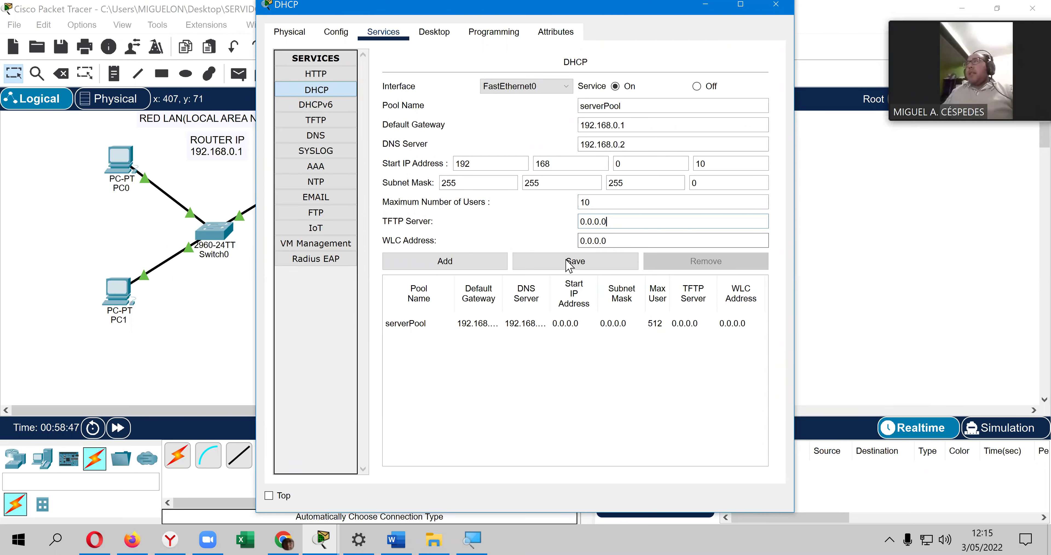
left_click(553, 264)
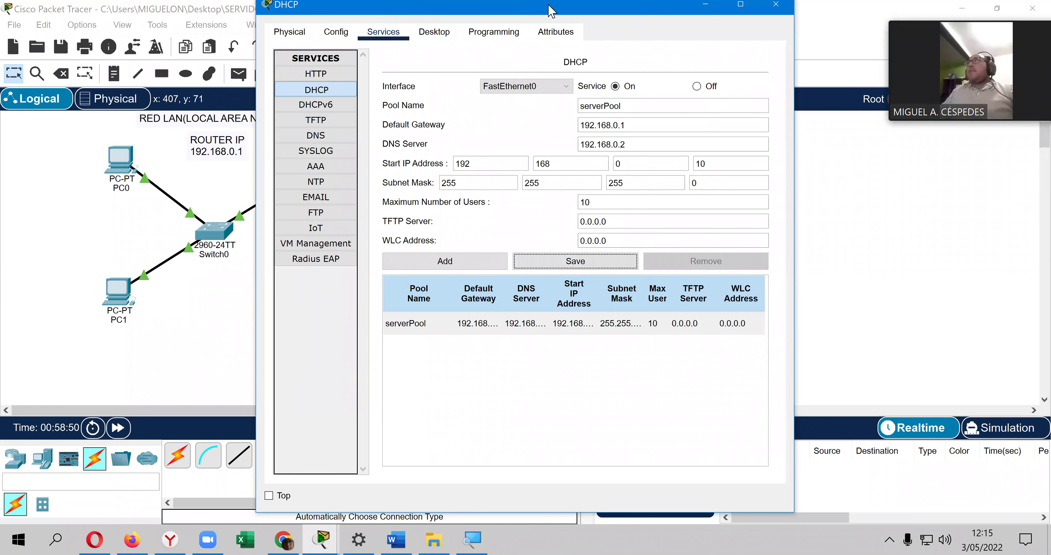
double_click(620, 12)
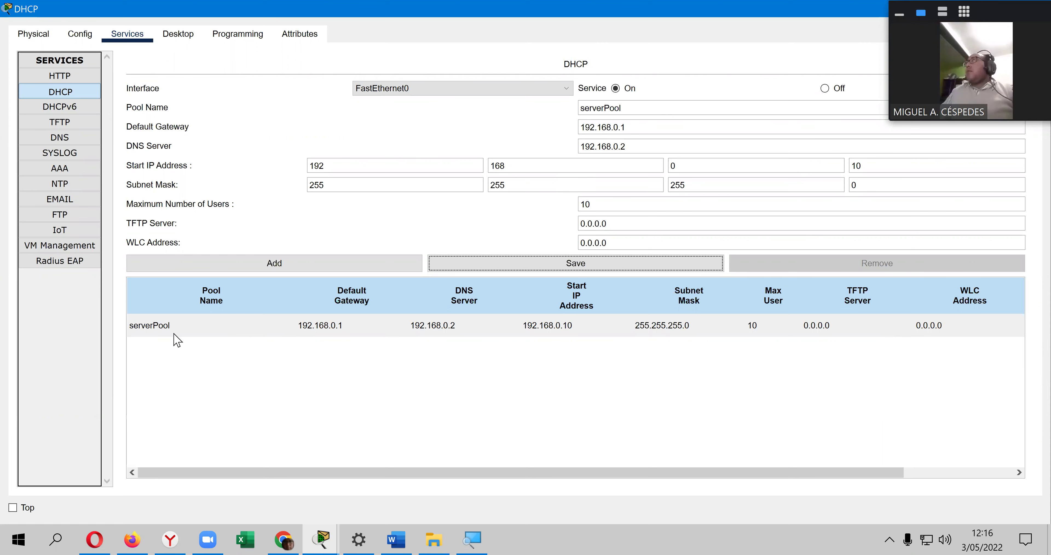
double_click(567, 9)
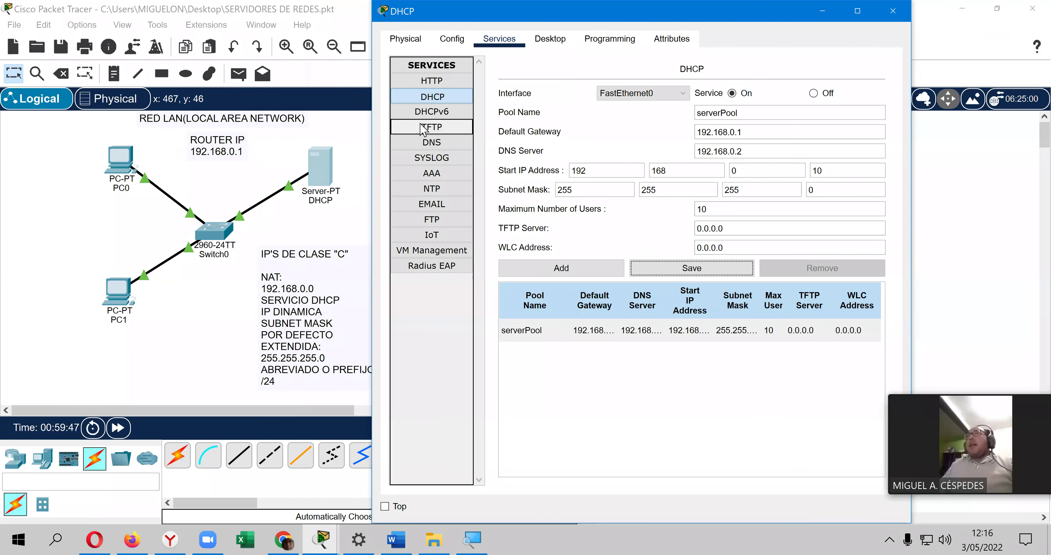
Step: Look over the server's DNS and HTTP services, then go back to DHCP
left_click(432, 144)
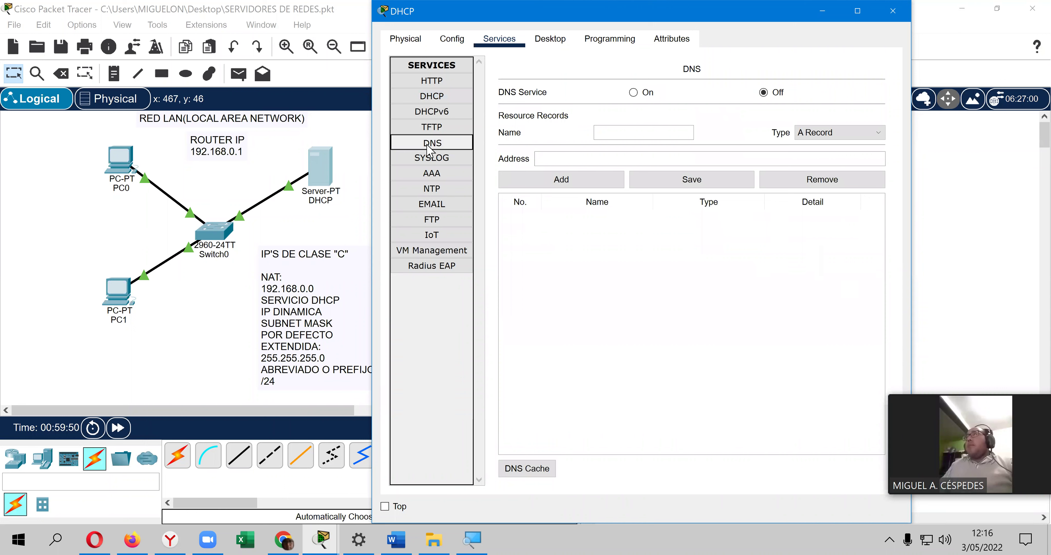
left_click(456, 81)
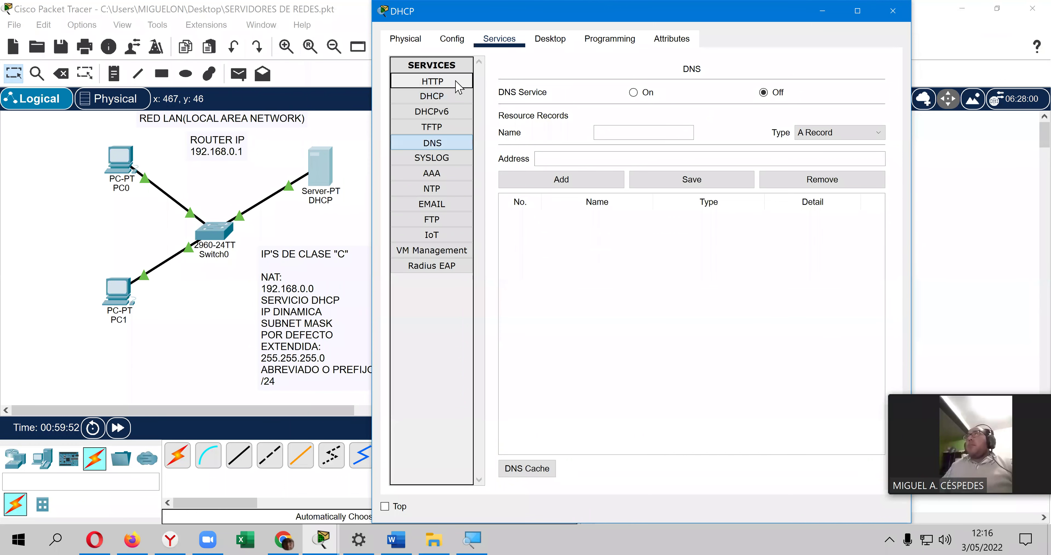
left_click(444, 105)
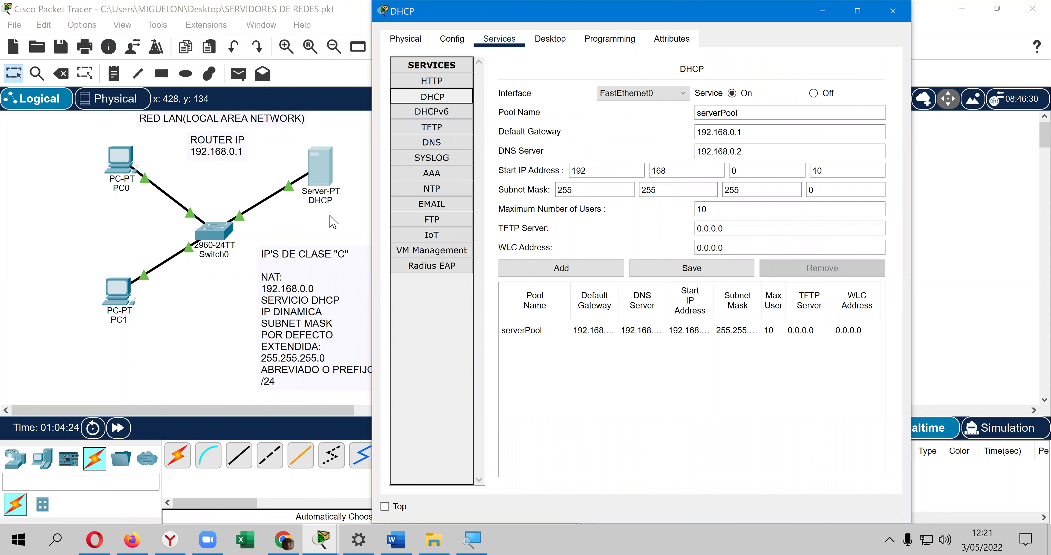
Step: Save the DHCP pool again, then save the network file
left_click(699, 273)
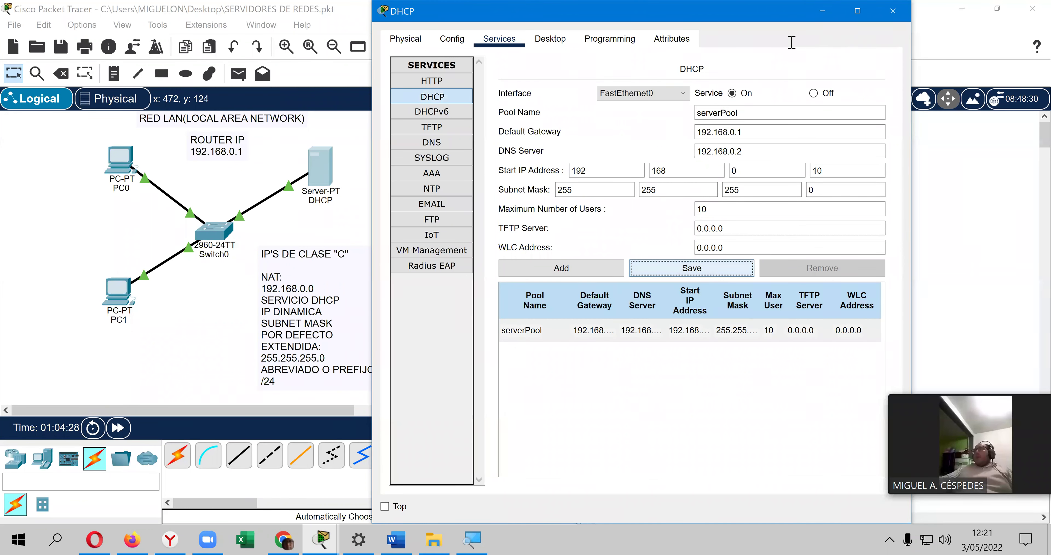
left_click(107, 42)
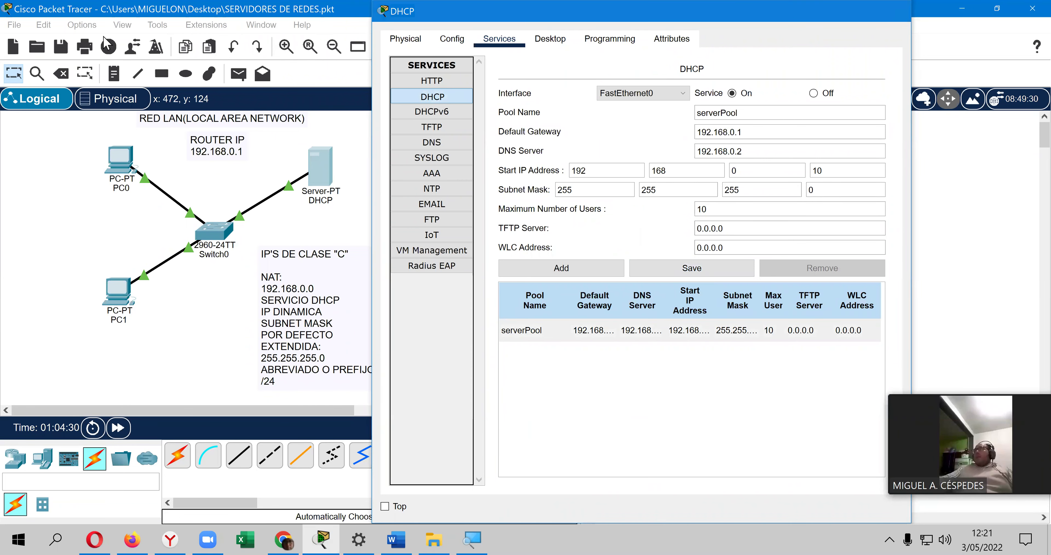
left_click(54, 46)
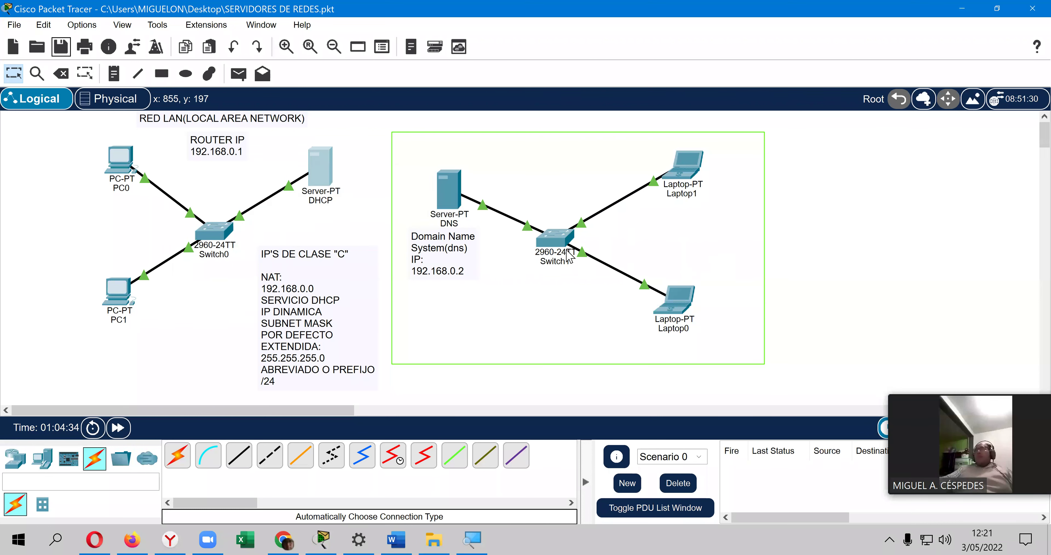
Step: Set the DNS server's default gateway to 192.168.0.1 and its DNS server to 192.168.0.2
left_click(451, 187)
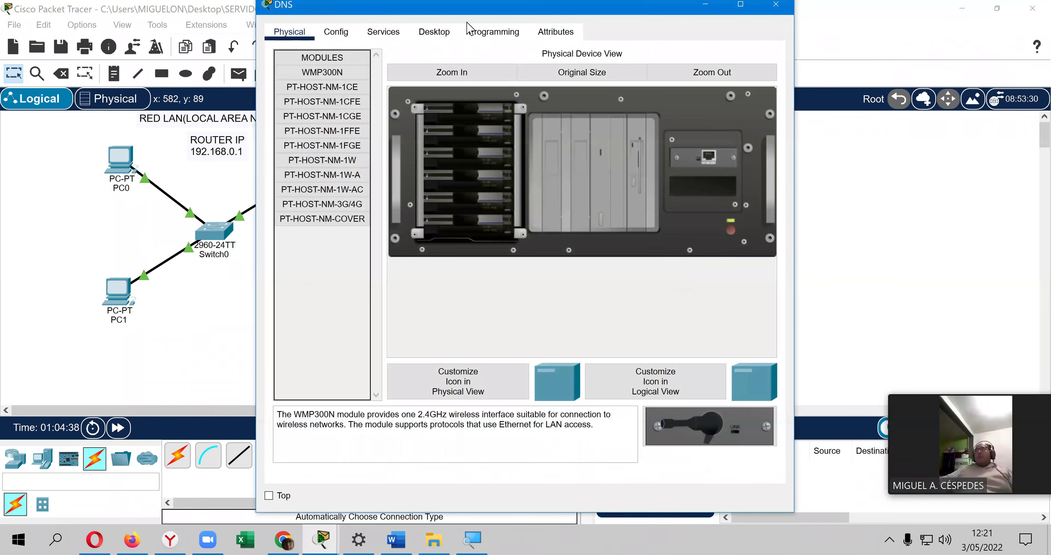
left_click(336, 36)
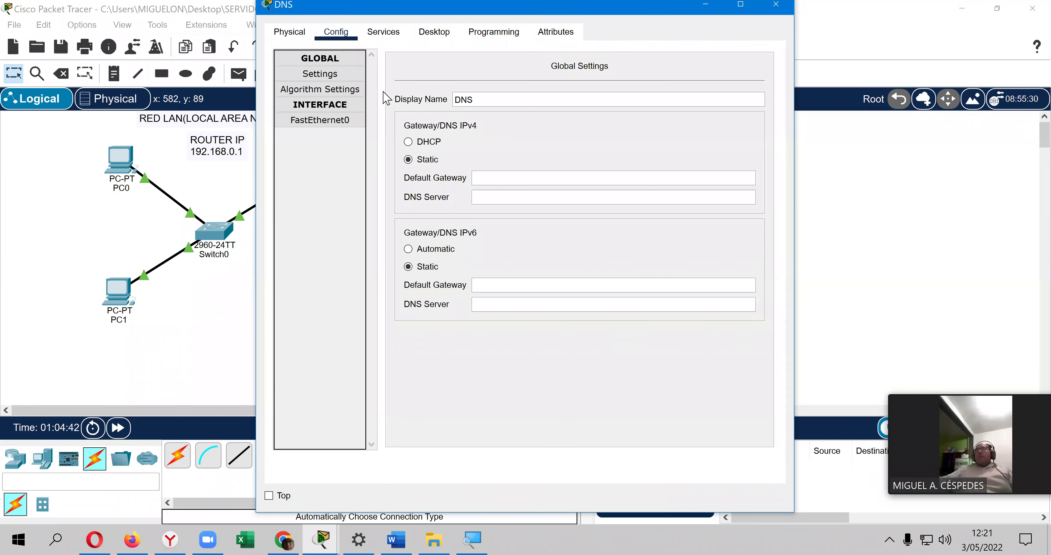
left_click(501, 184)
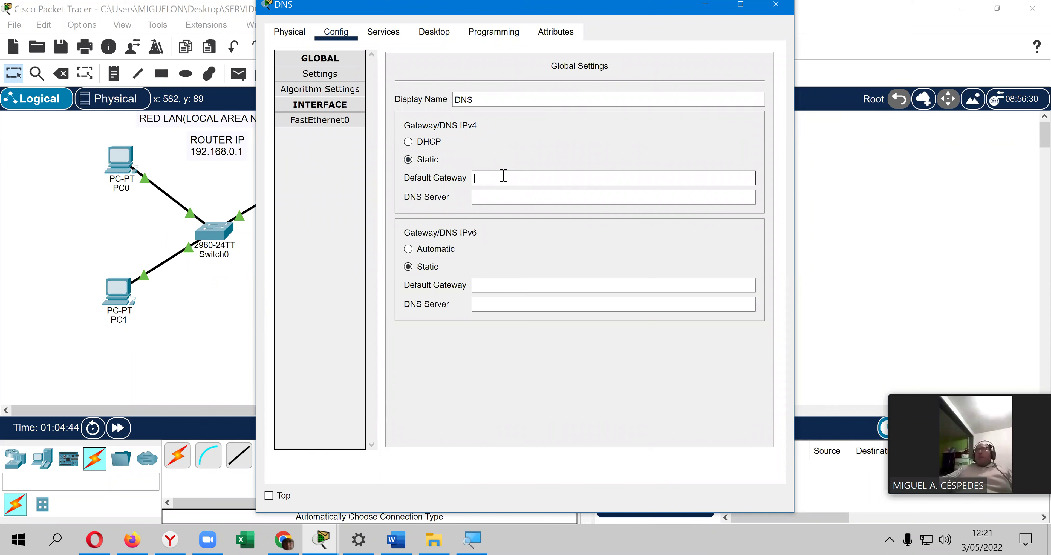
type("1")
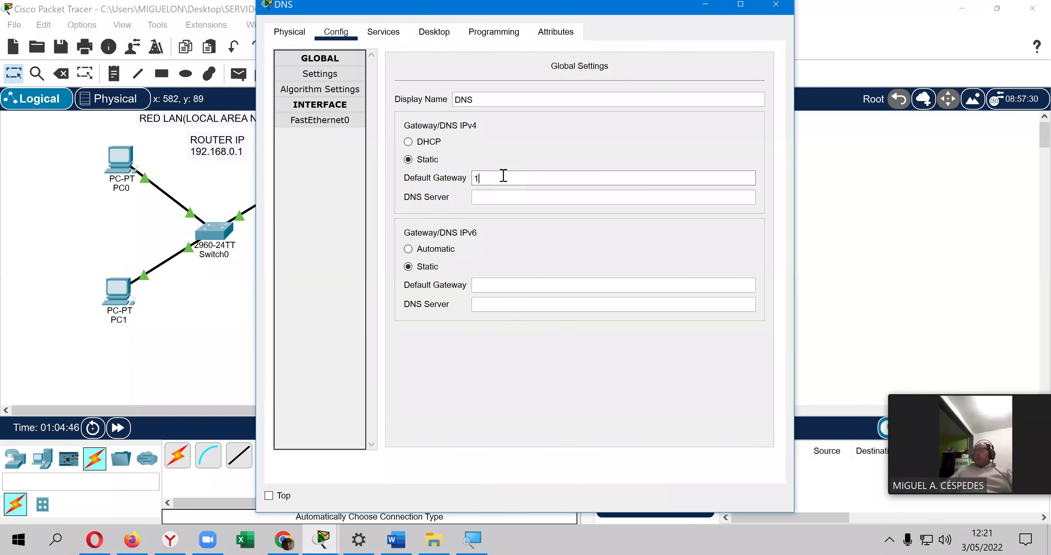
type("92.168.0.1")
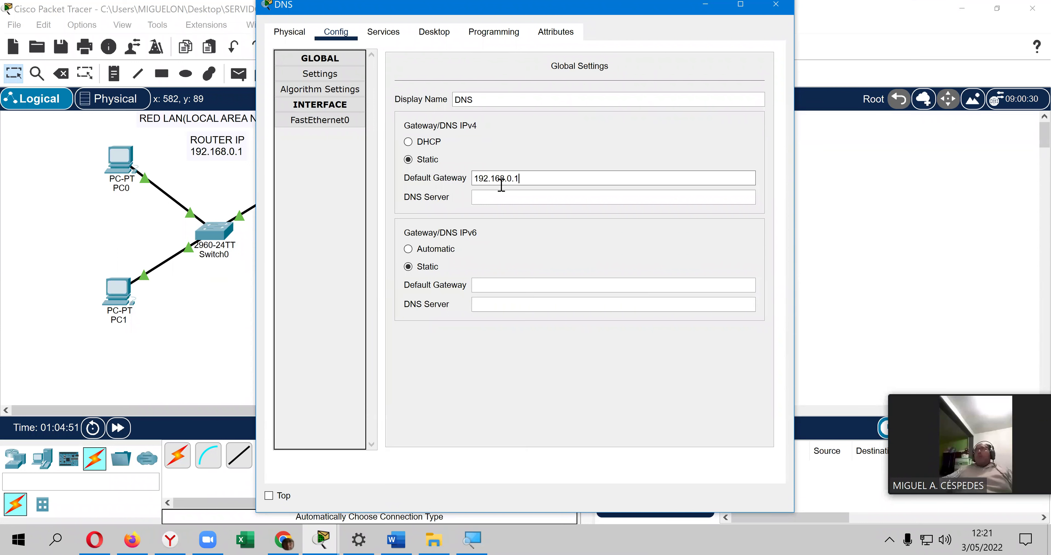
left_click(493, 196)
type("192.168.0.2")
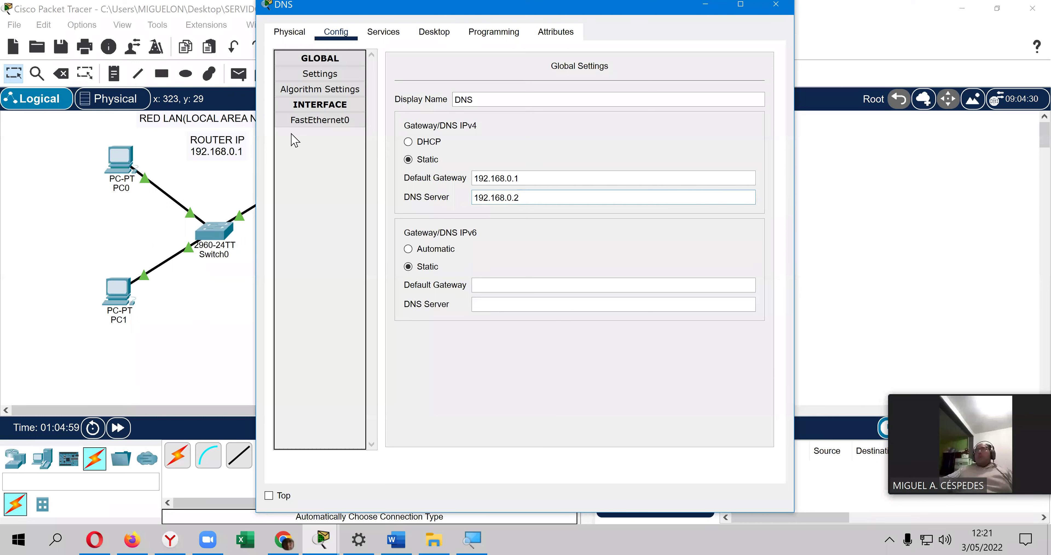
left_click(320, 120)
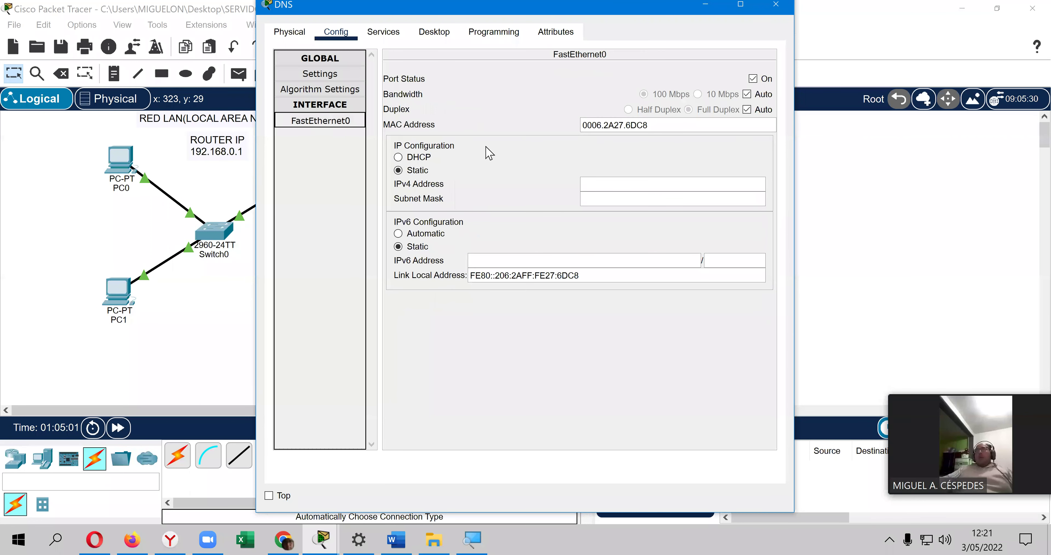
Step: Give FastEthernet0 the IPv4 address 192.168.0.2 with the default mask 255.255.255.0
left_click(672, 195)
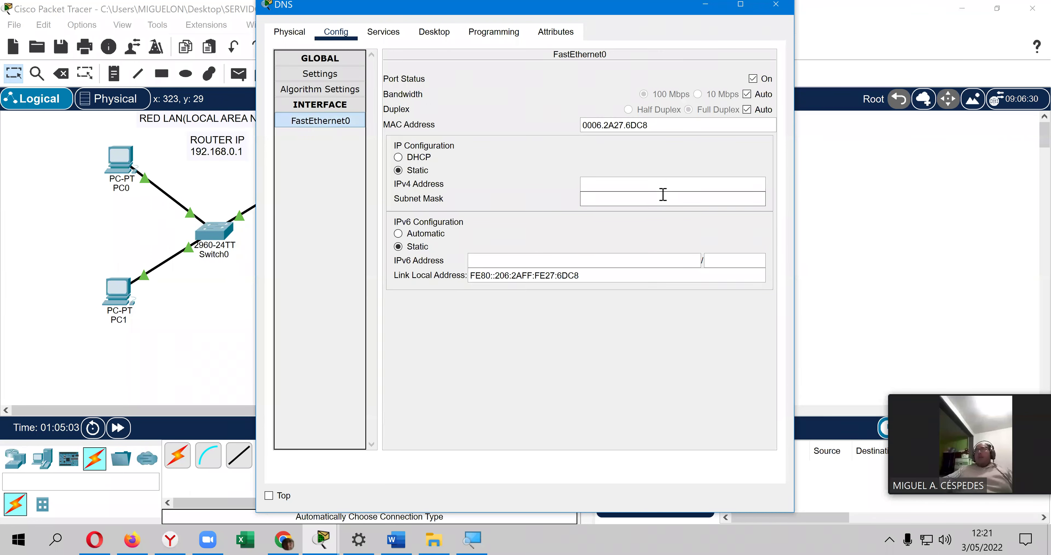
left_click(635, 186)
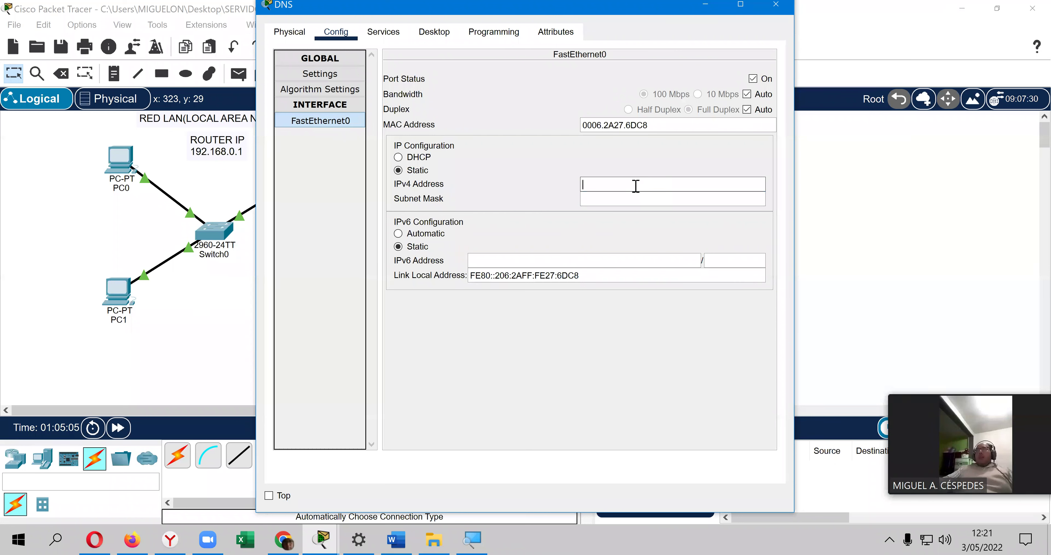
type("192.168.")
type("0.2")
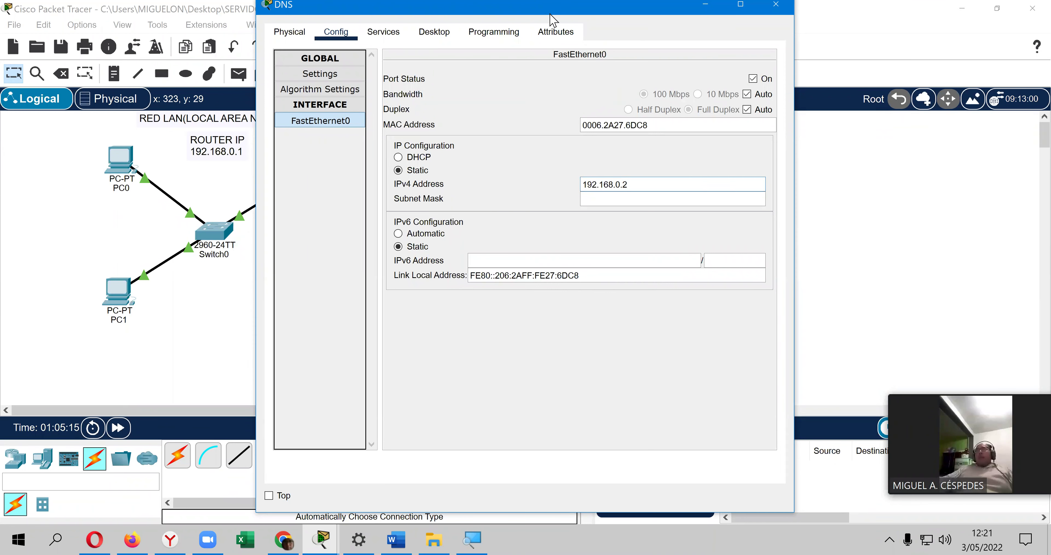
left_click_drag(551, 15, 683, 45)
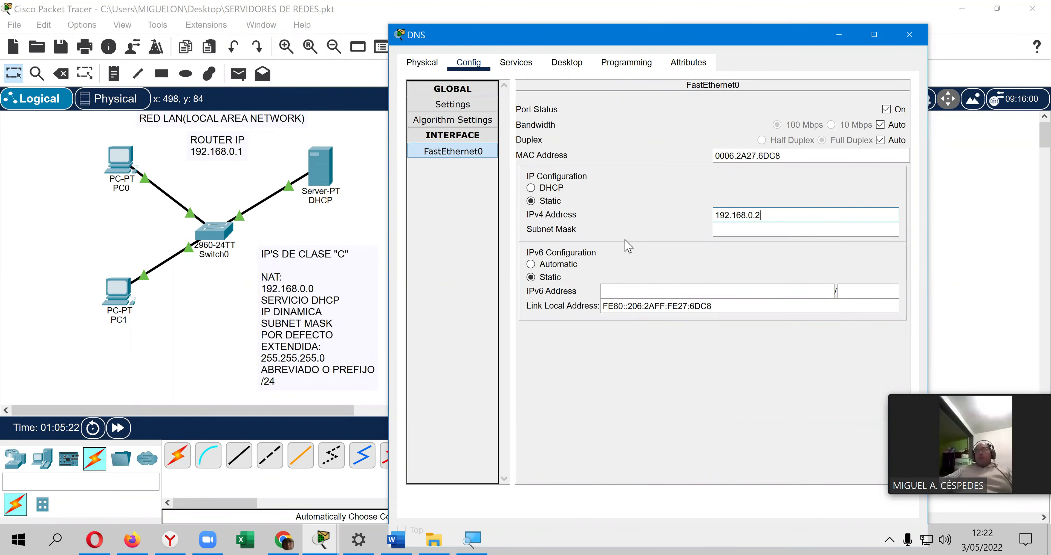
left_click(740, 233)
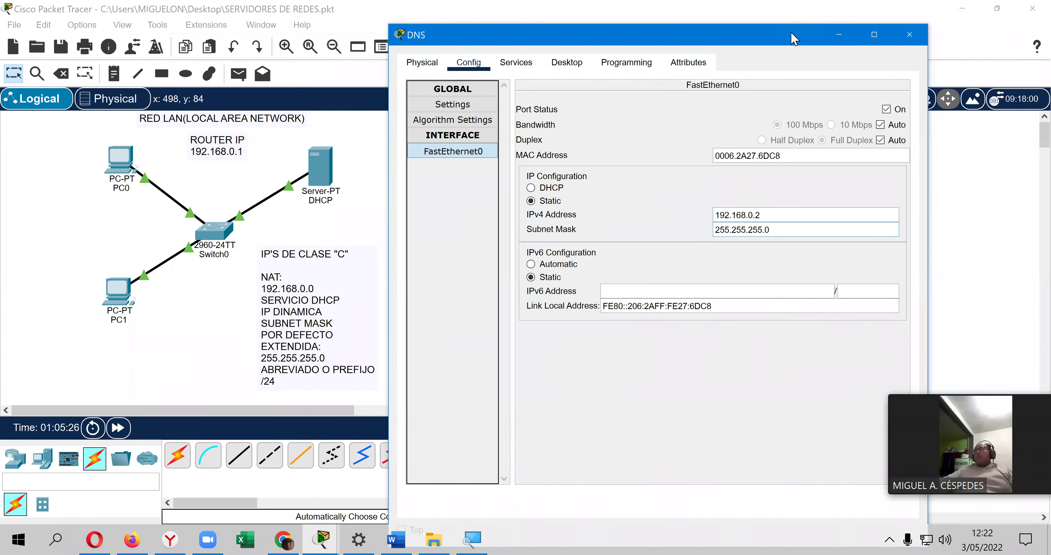
left_click_drag(714, 31, 643, 27)
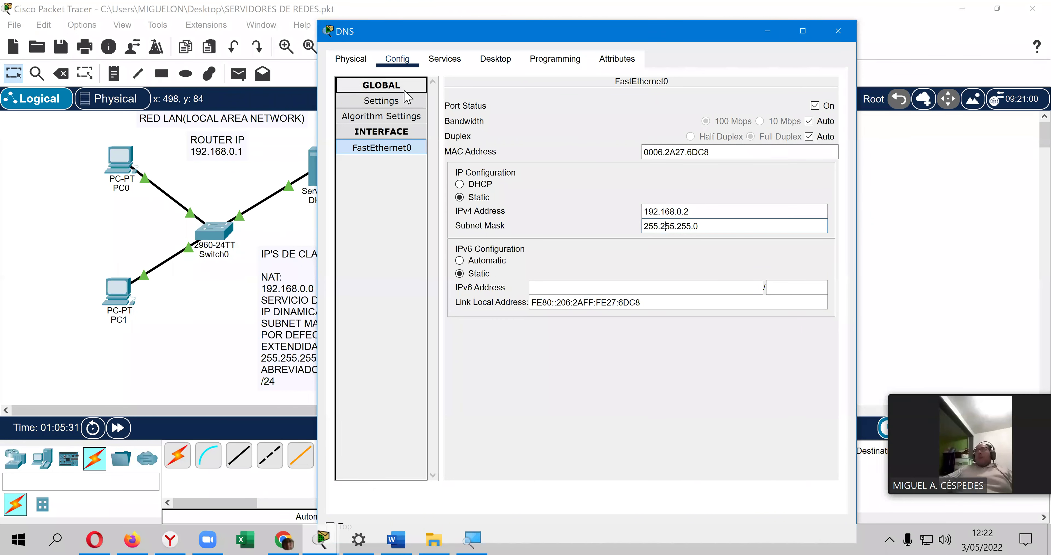
Step: Turn off the DNS server's HTTP, TFTP, Syslog and NTP services
left_click(445, 61)
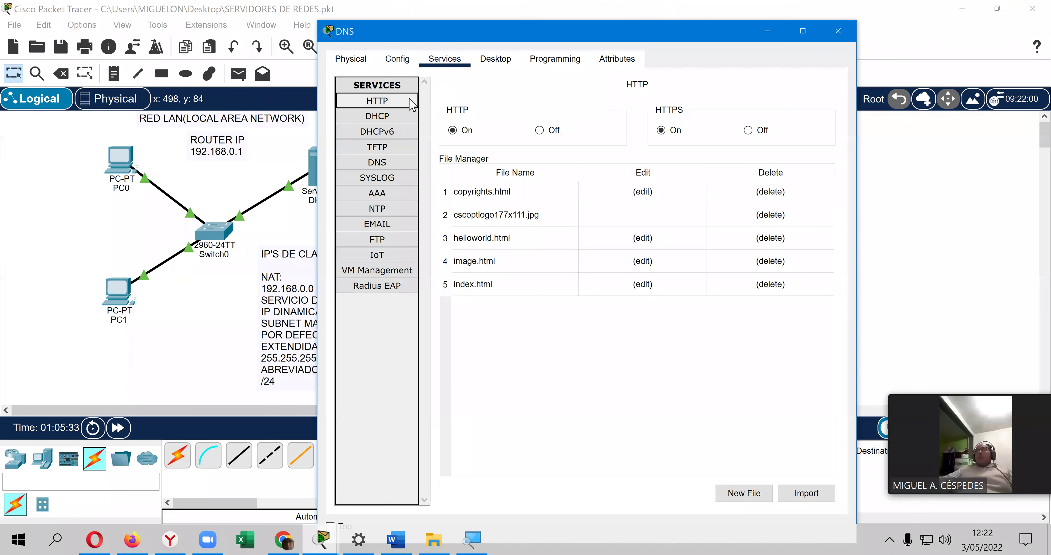
left_click(555, 132)
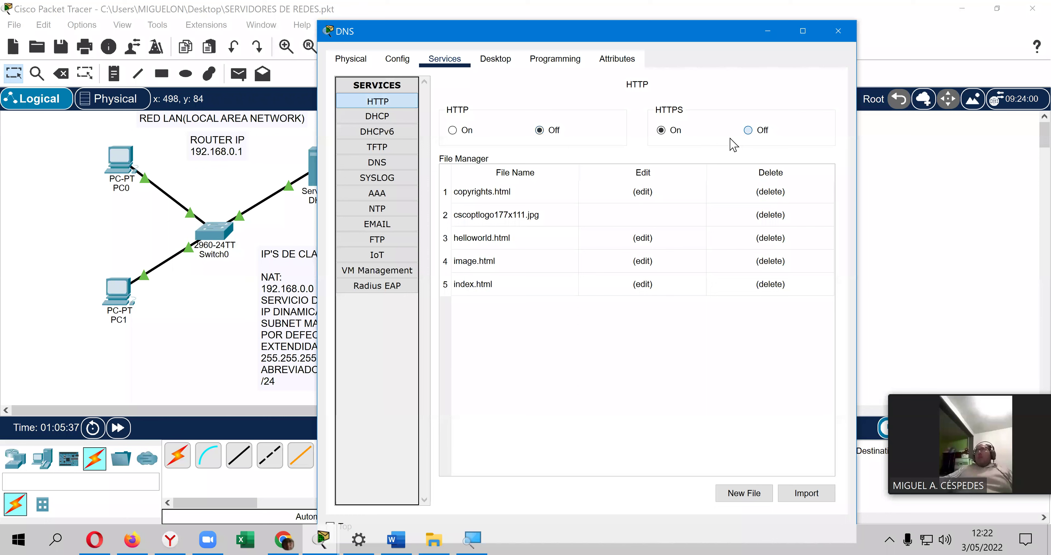
left_click(387, 118)
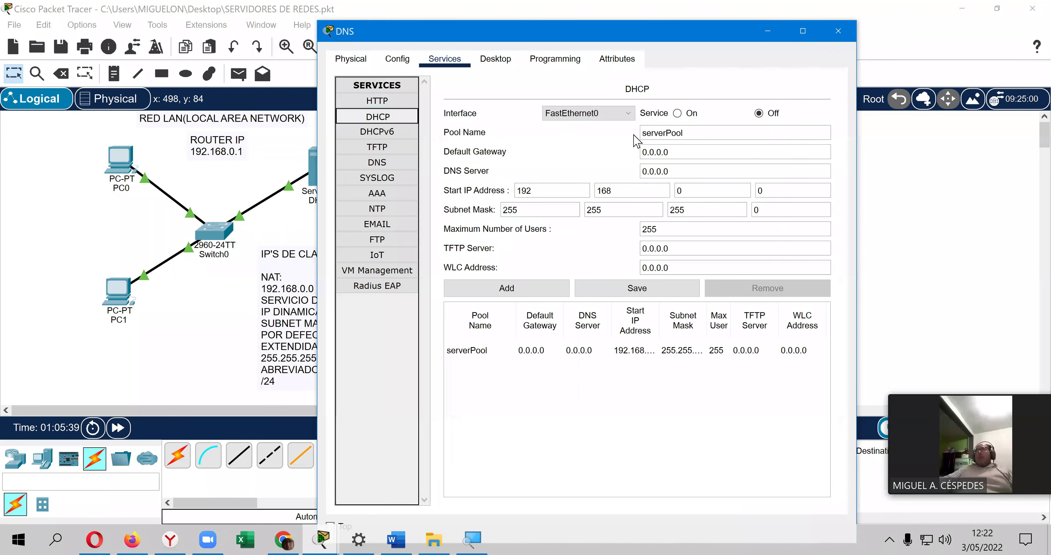
left_click(393, 136)
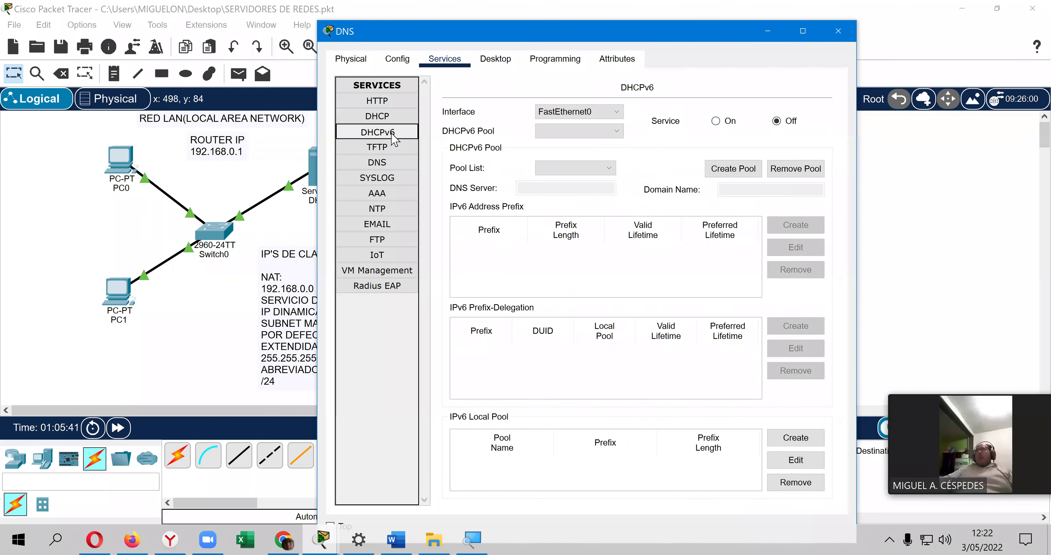
left_click(396, 146)
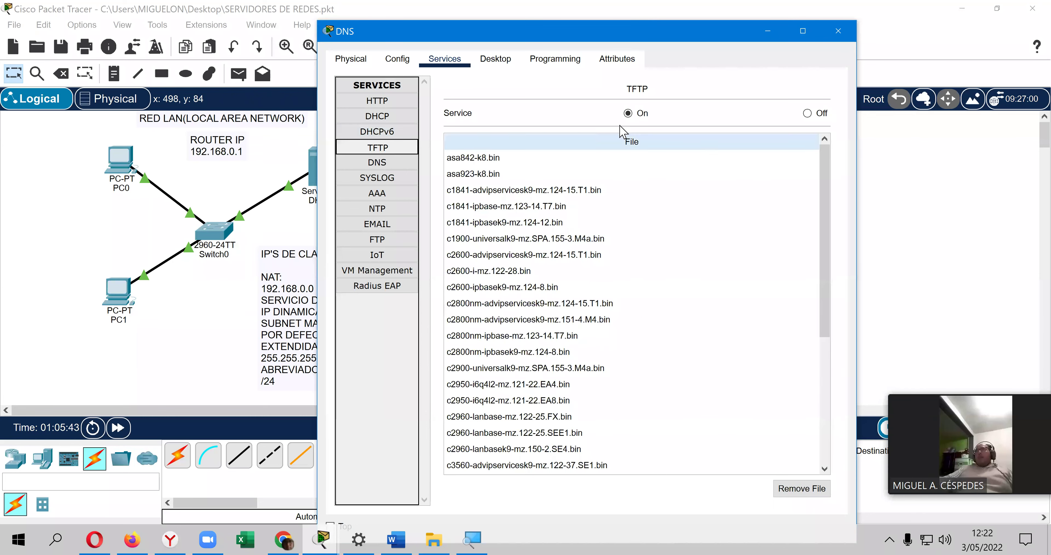
left_click(808, 113)
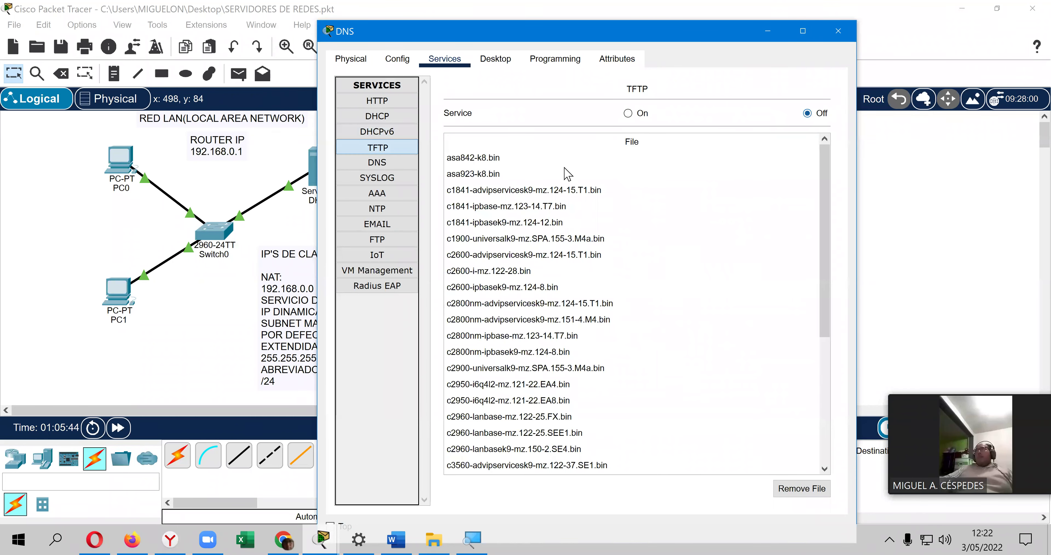
left_click(401, 179)
left_click(801, 128)
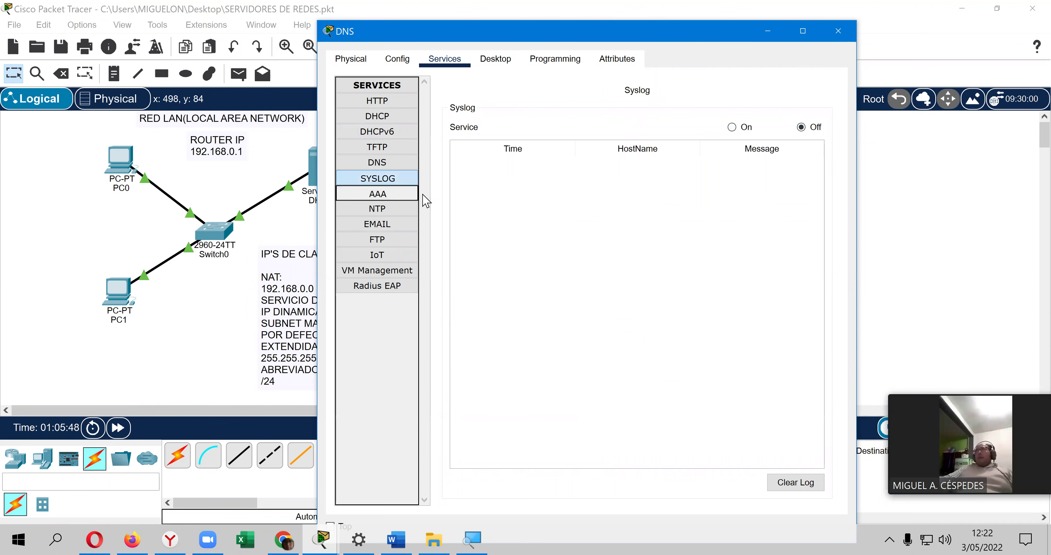
left_click(413, 194)
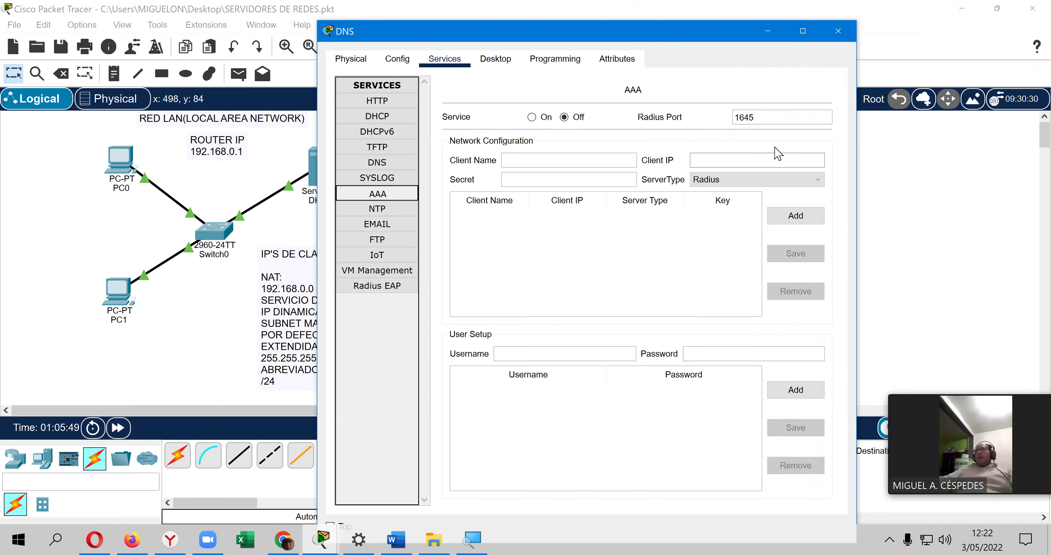
left_click(377, 209)
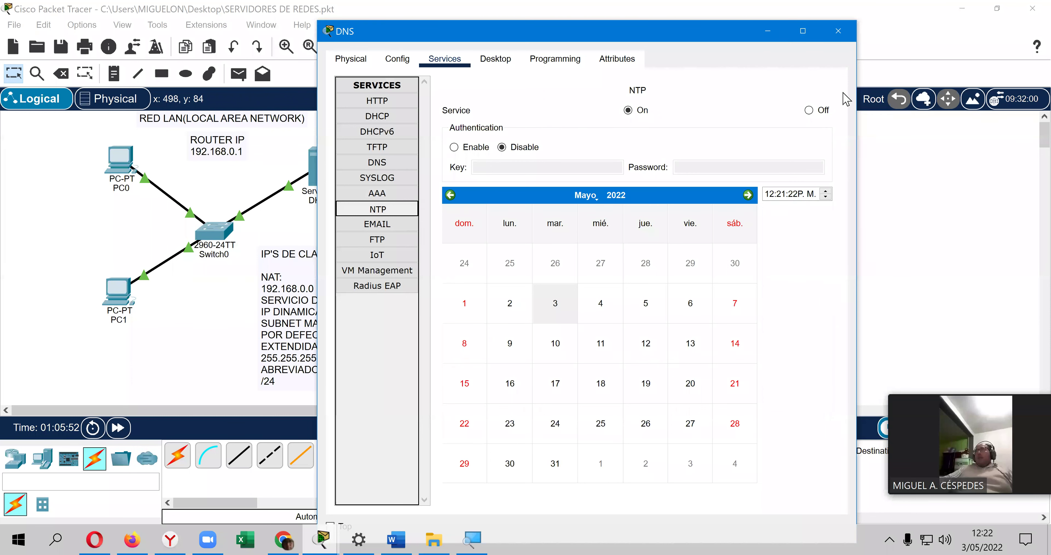
left_click(812, 110)
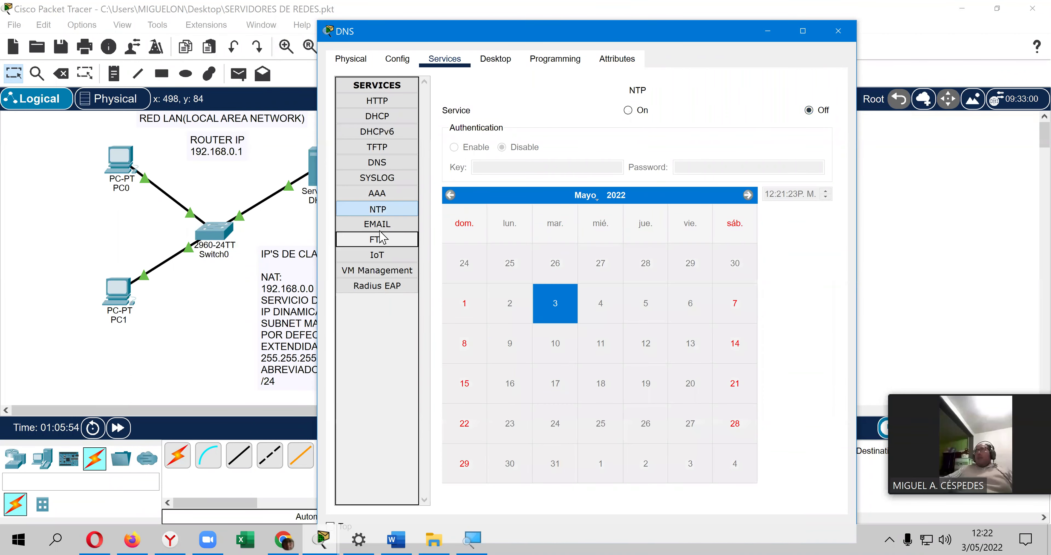
Step: Turn off the POP3, SMTP, FTP and VM Management services
left_click(379, 224)
left_click(742, 131)
left_click(558, 138)
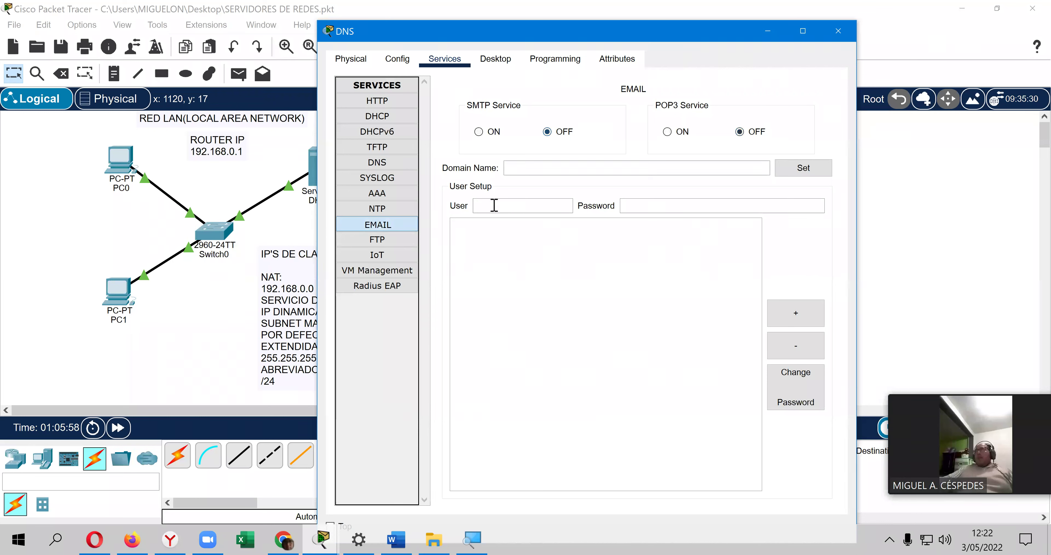
left_click(408, 255)
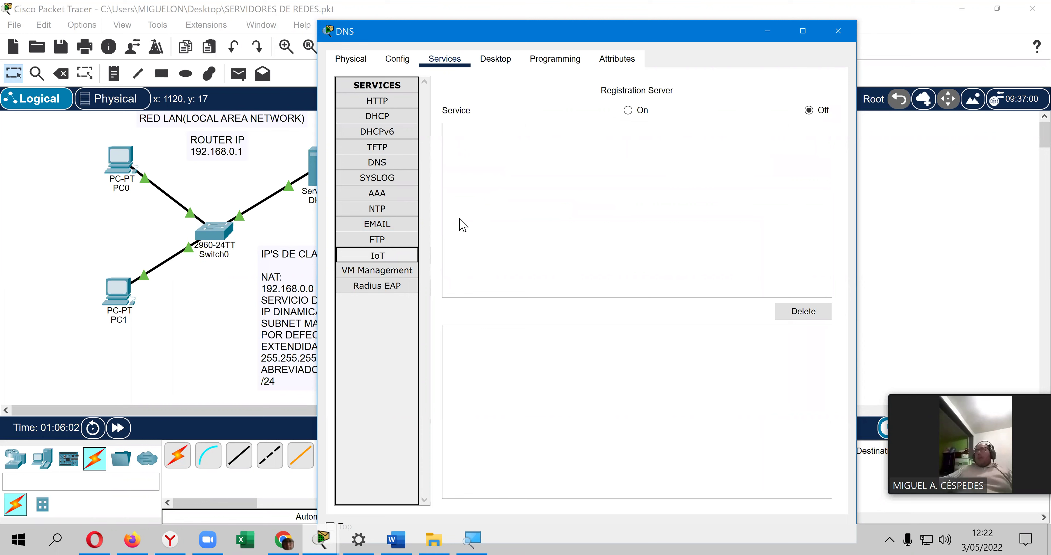
left_click(402, 238)
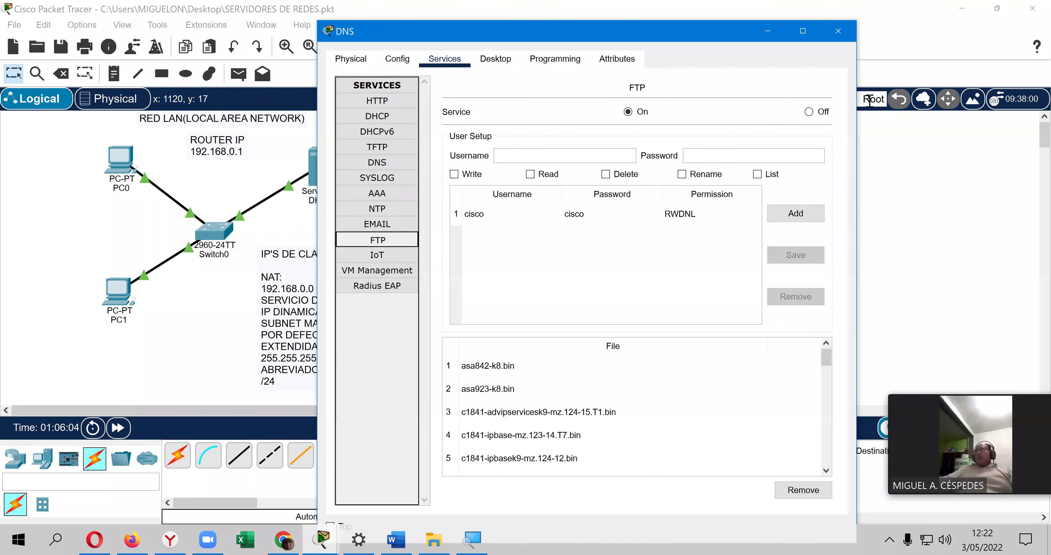
left_click(828, 114)
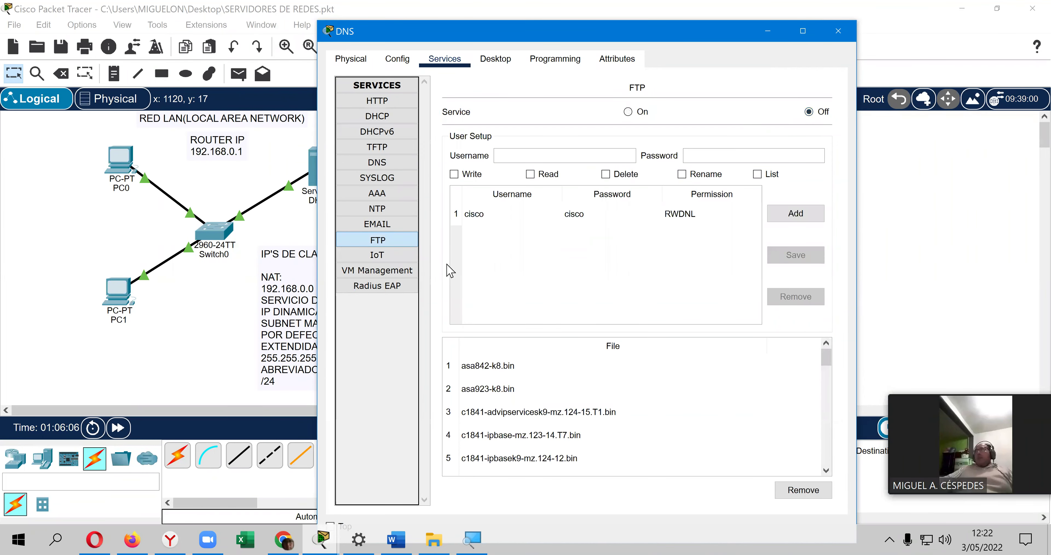
left_click(406, 271)
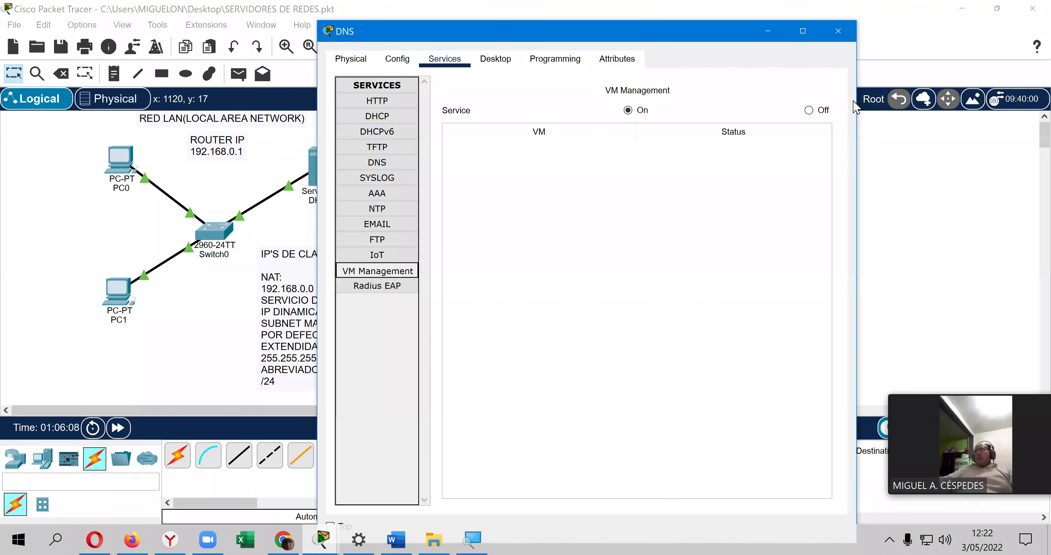
left_click(829, 109)
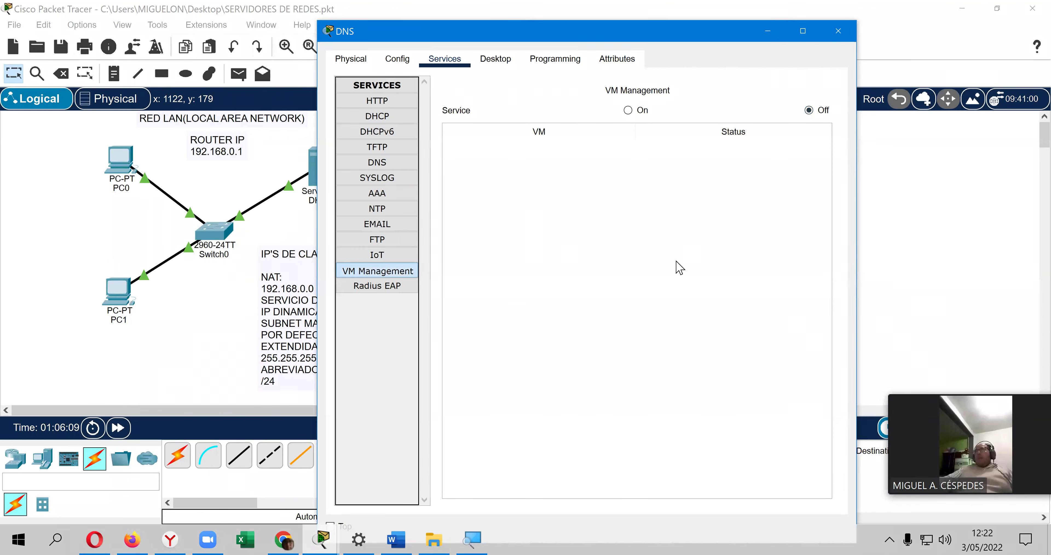
left_click(377, 161)
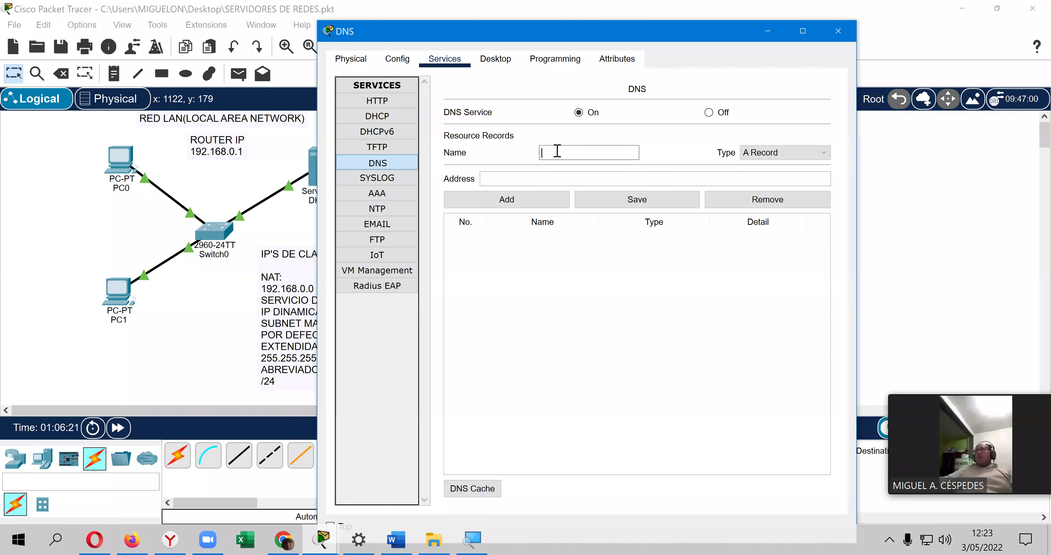
left_click(557, 151)
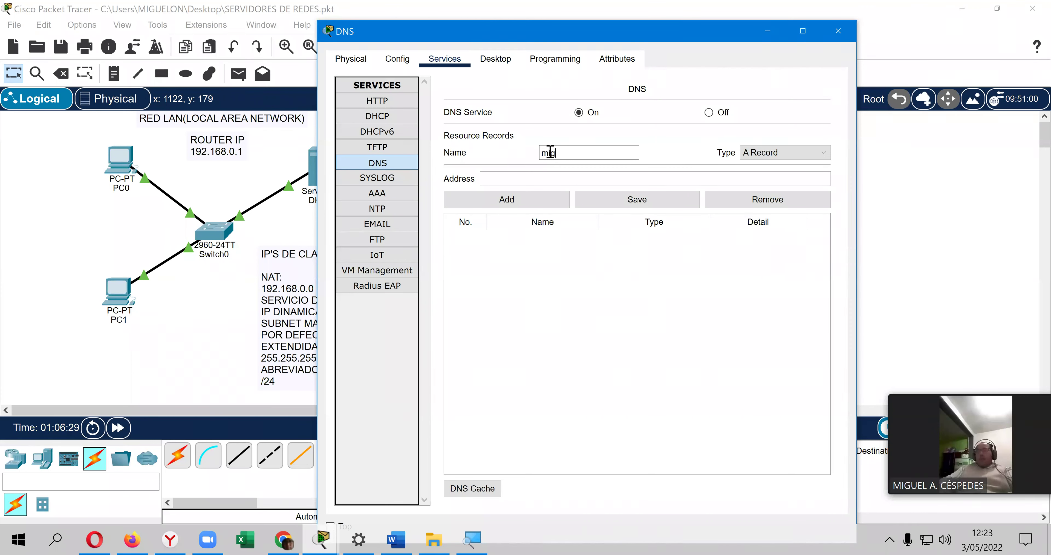
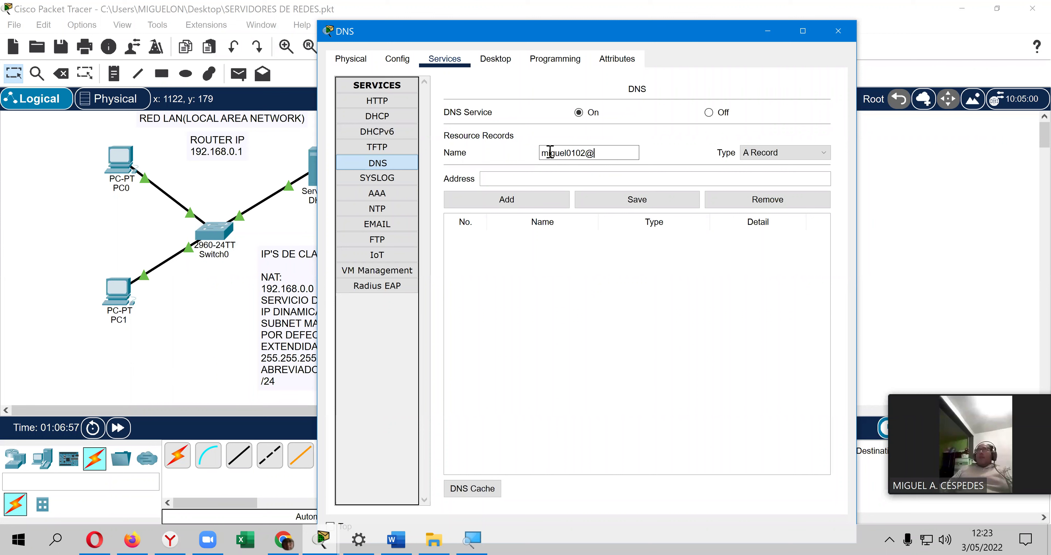
key("ctrl+a")
key("BackSpace")
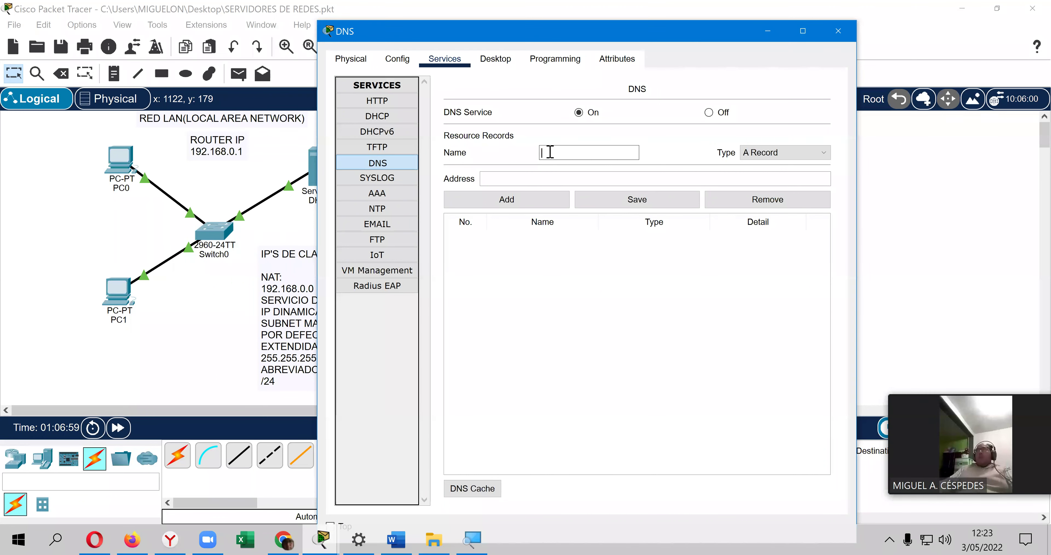
type("www.serv")
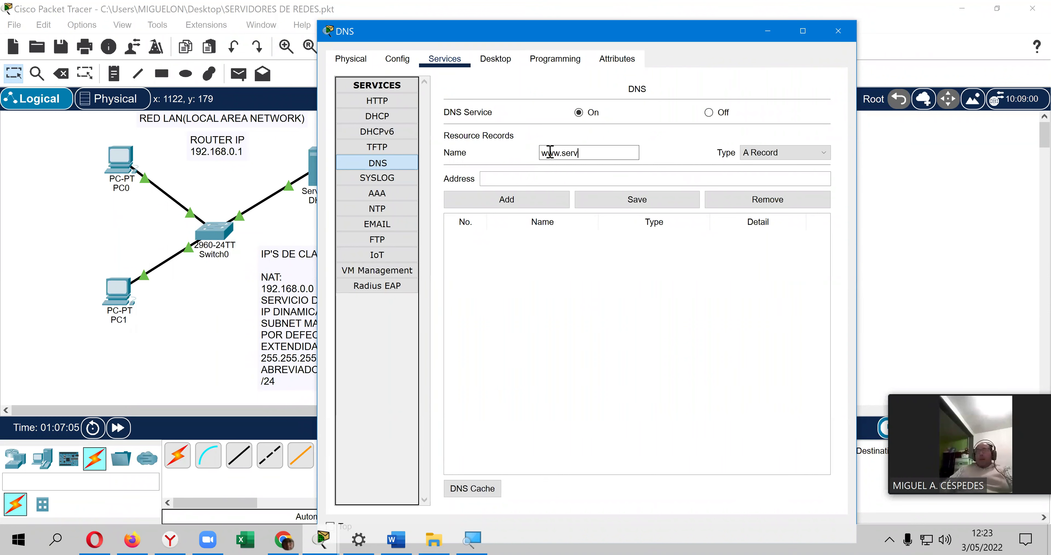
type("er.com")
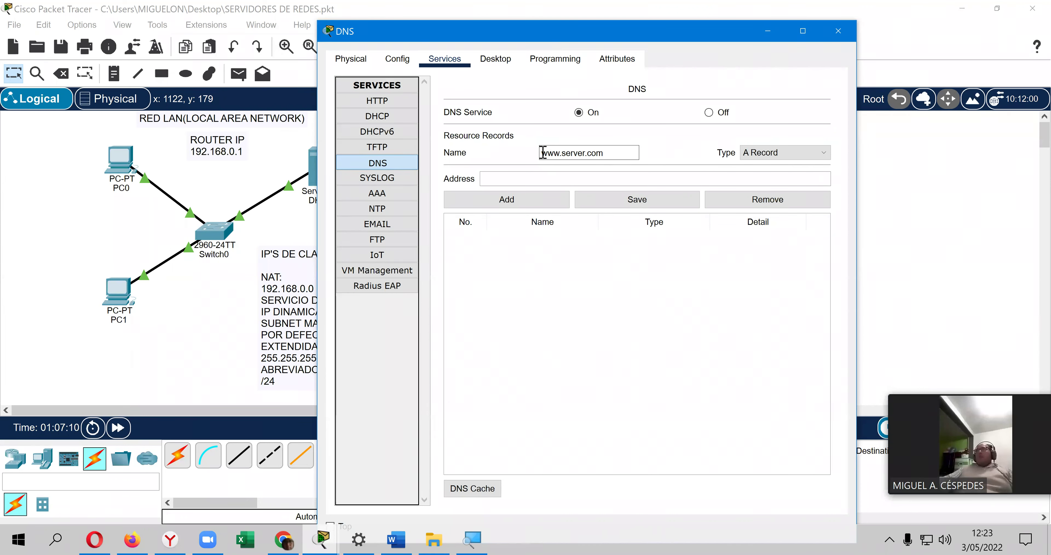
double_click(626, 151)
Step: Give the record address 192.168.0.4 and add it as an A record
left_click(585, 176)
left_click_drag(625, 31, 629, 43)
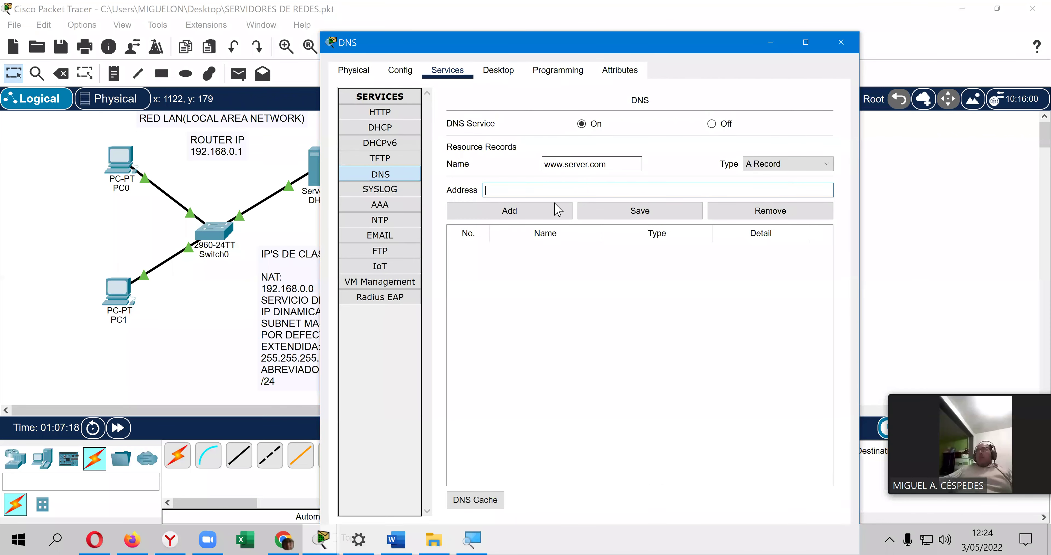
left_click(554, 191)
type("192.168.0.")
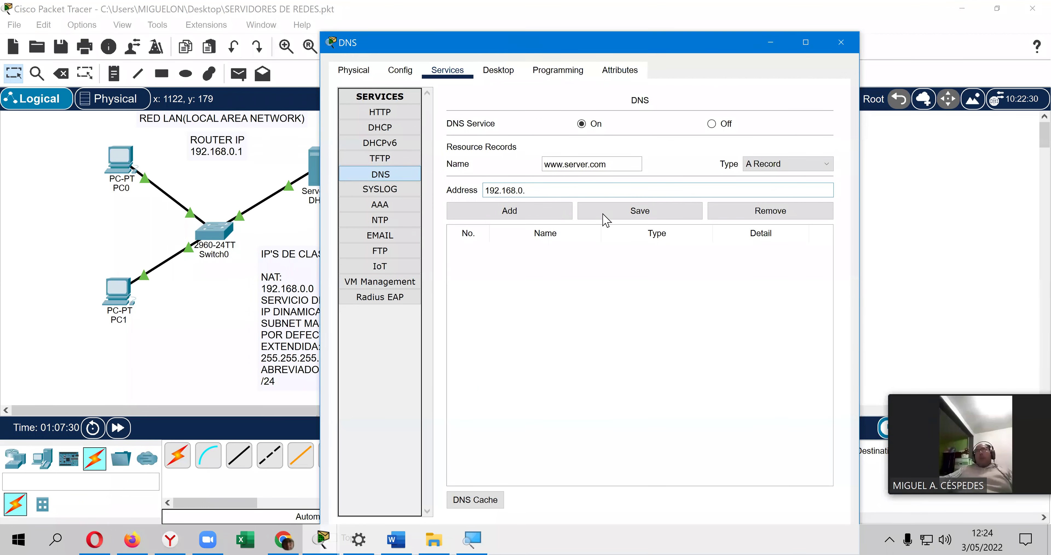
left_click(602, 204)
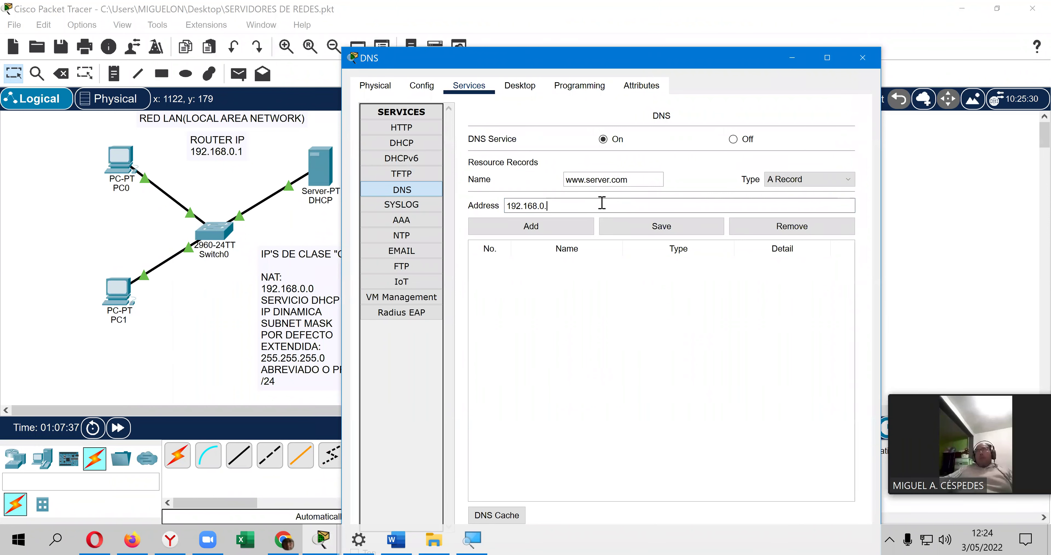
type("4")
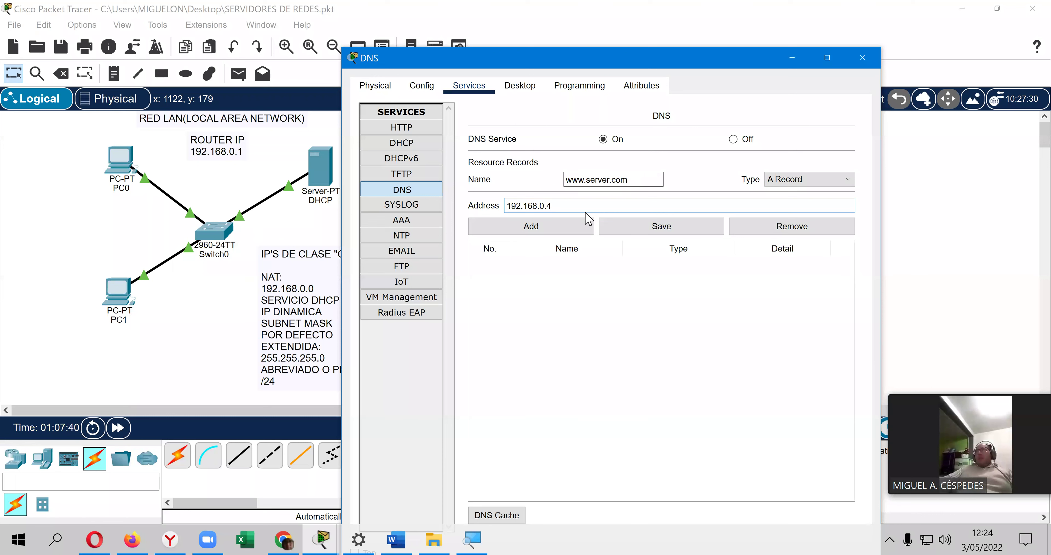
left_click(658, 230)
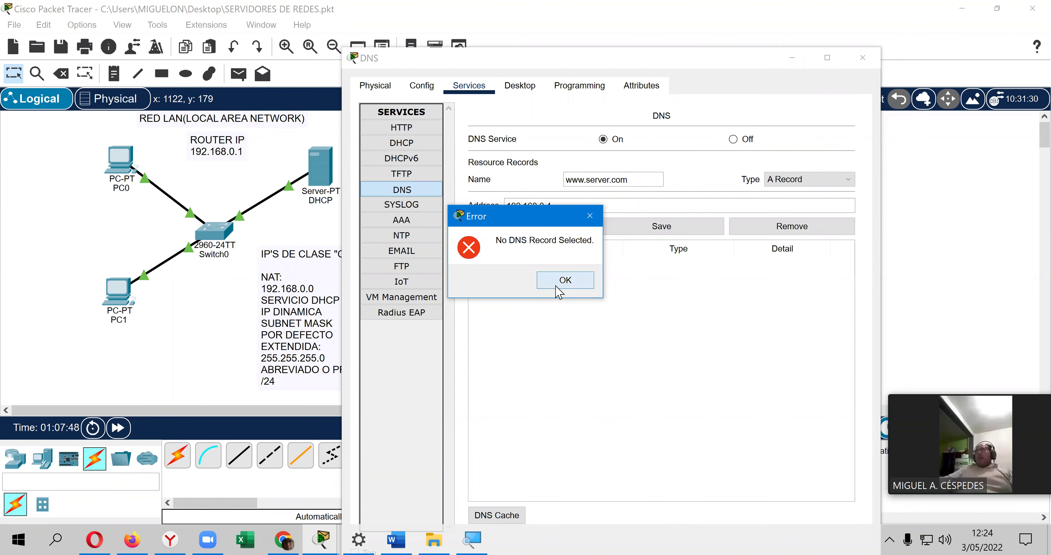
left_click(556, 286)
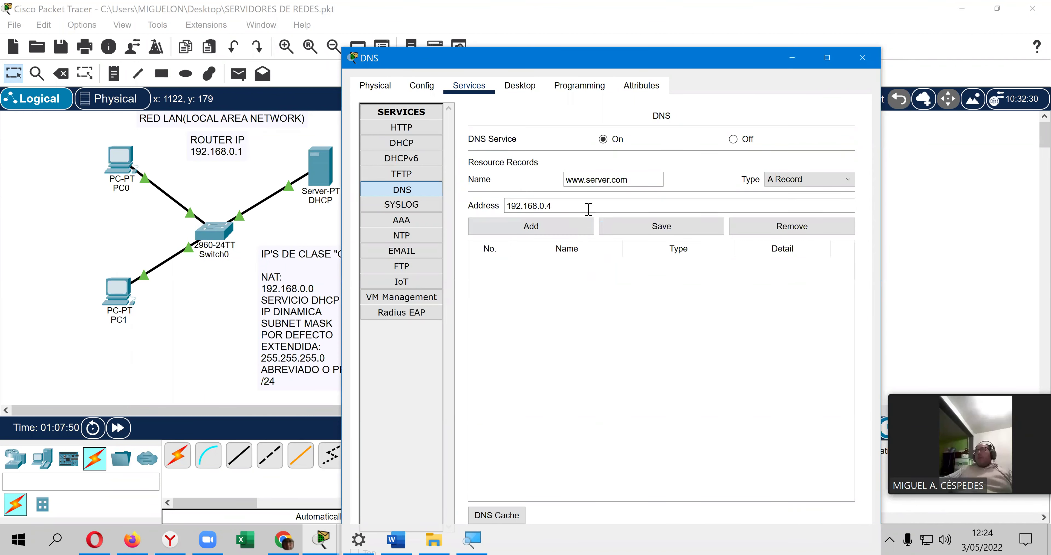
left_click(560, 235)
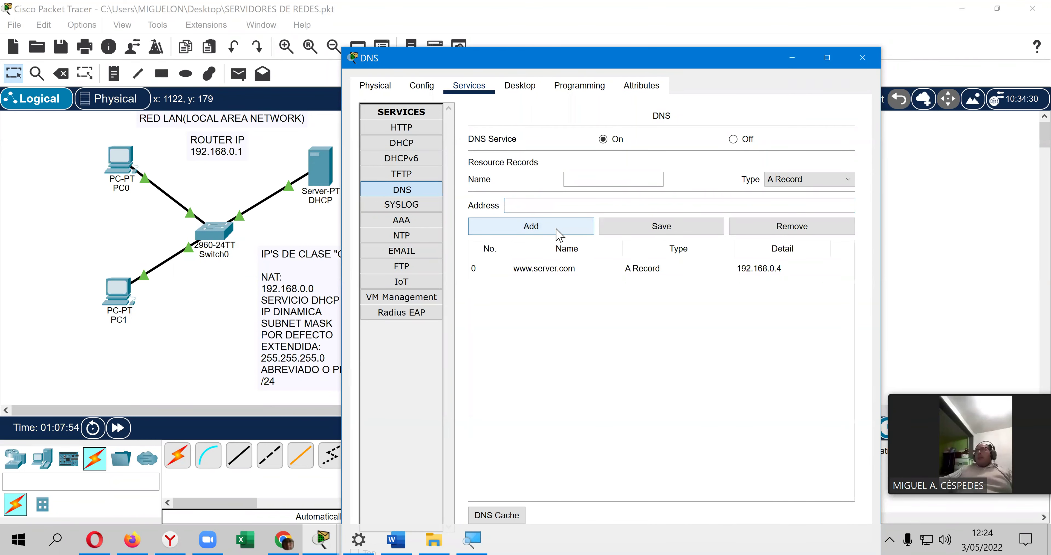
left_click(547, 269)
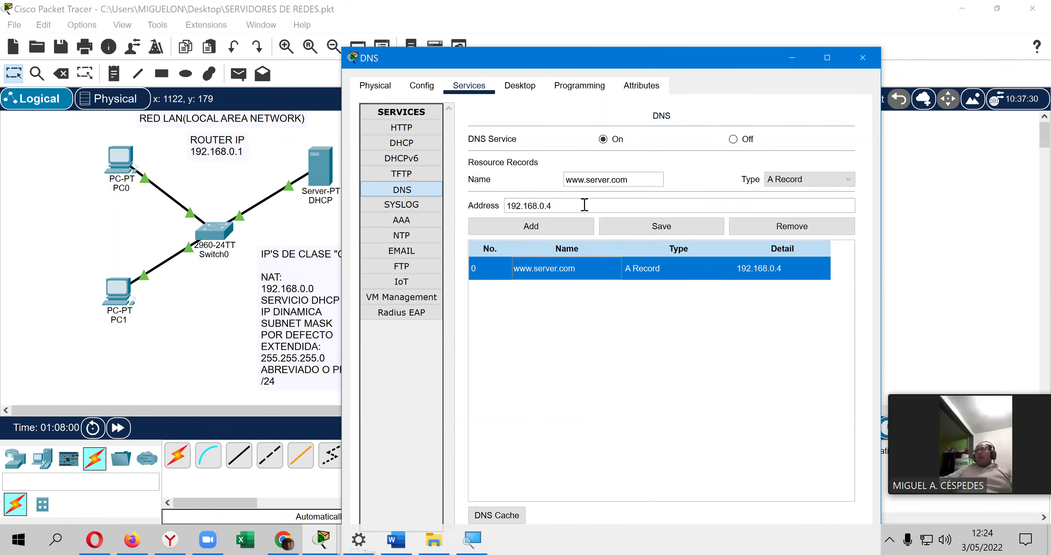
left_click(606, 181)
left_click_drag(611, 181, 585, 182)
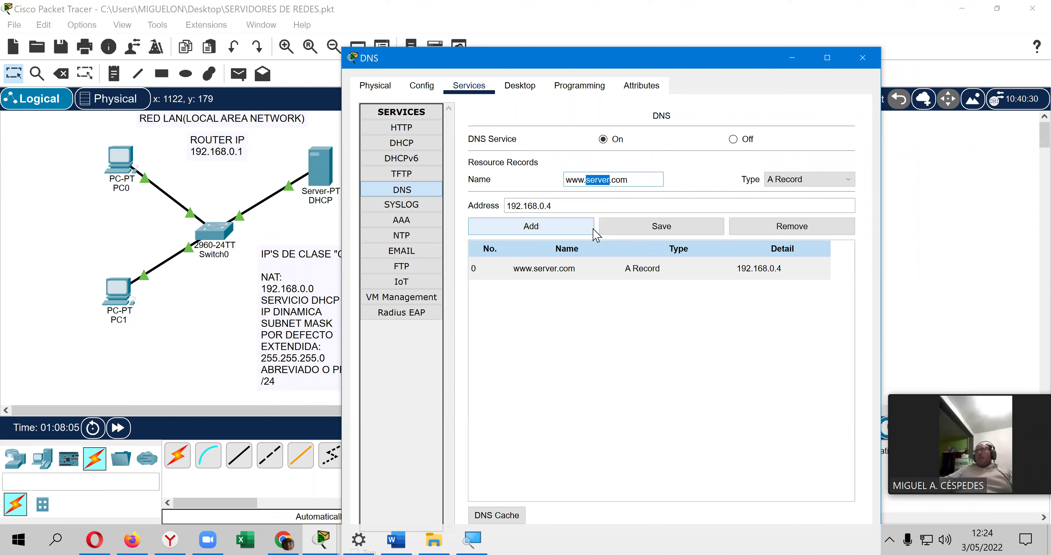
type("linux")
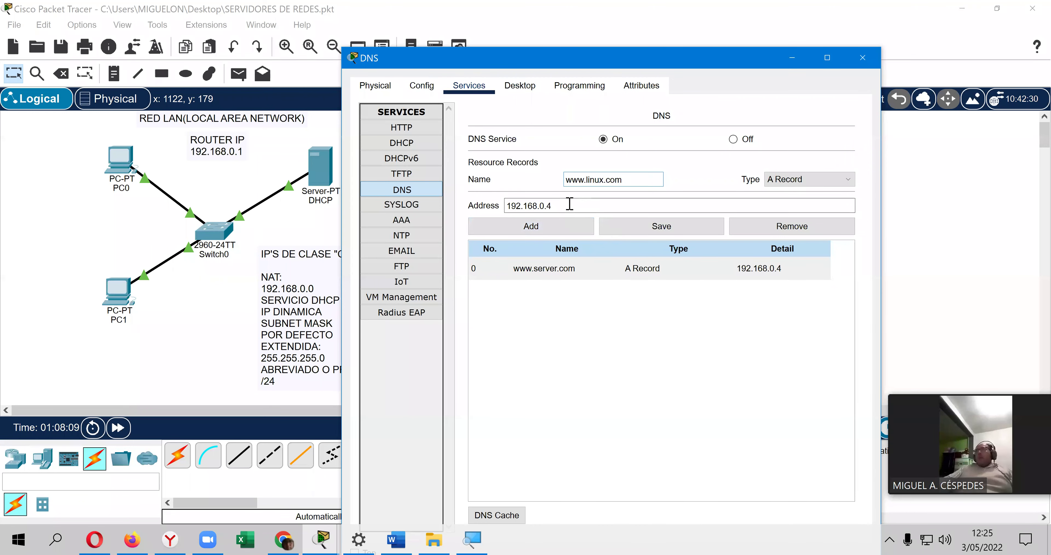
key("BackSpace")
type("5")
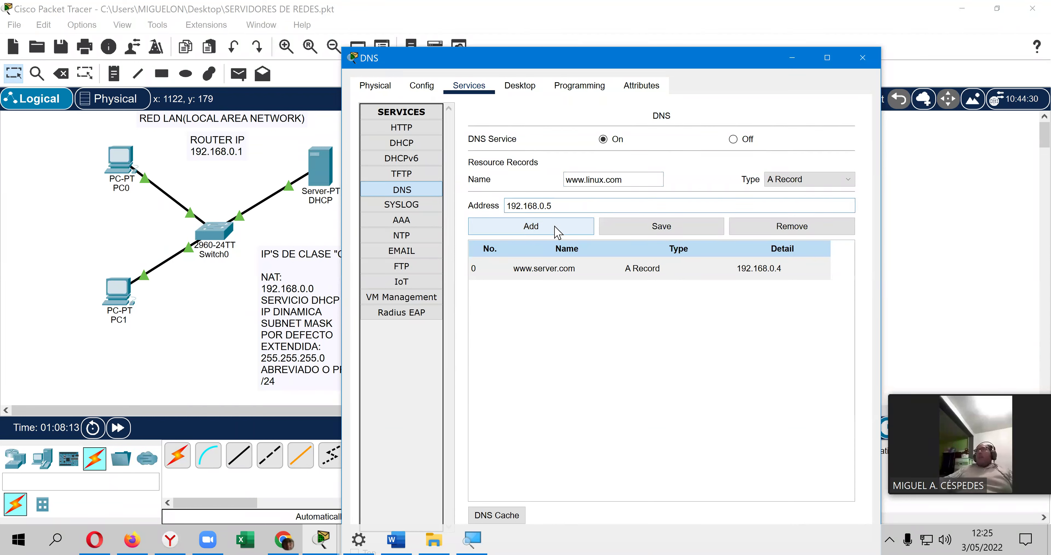
left_click(558, 232)
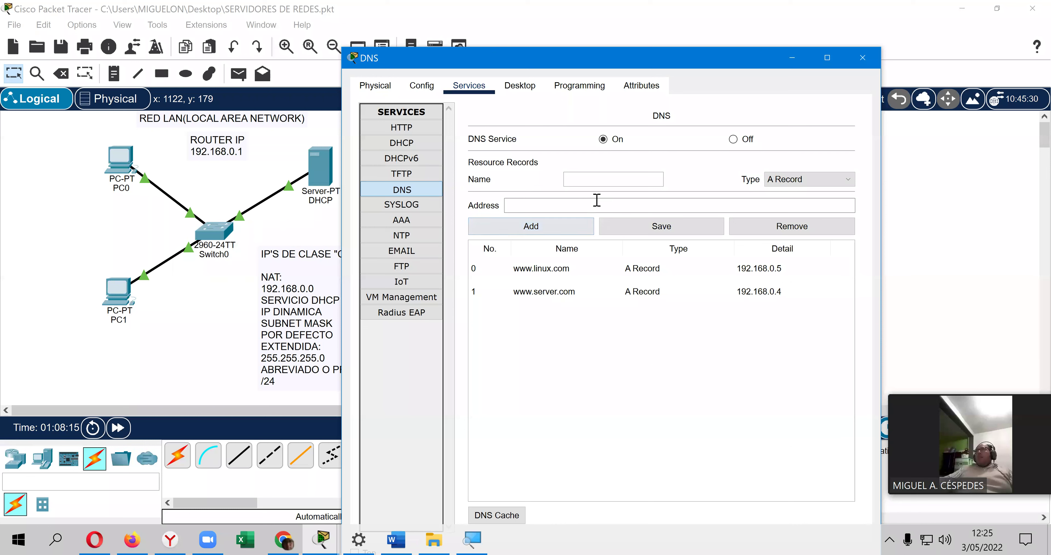
left_click(553, 270)
double_click(595, 179)
type("macos")
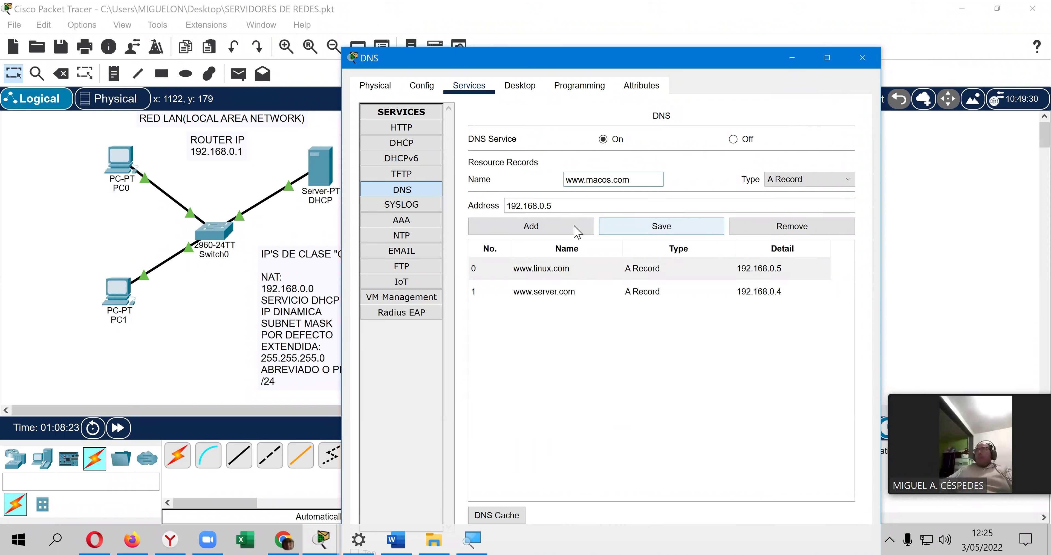
left_click(572, 208)
key("BackSpace")
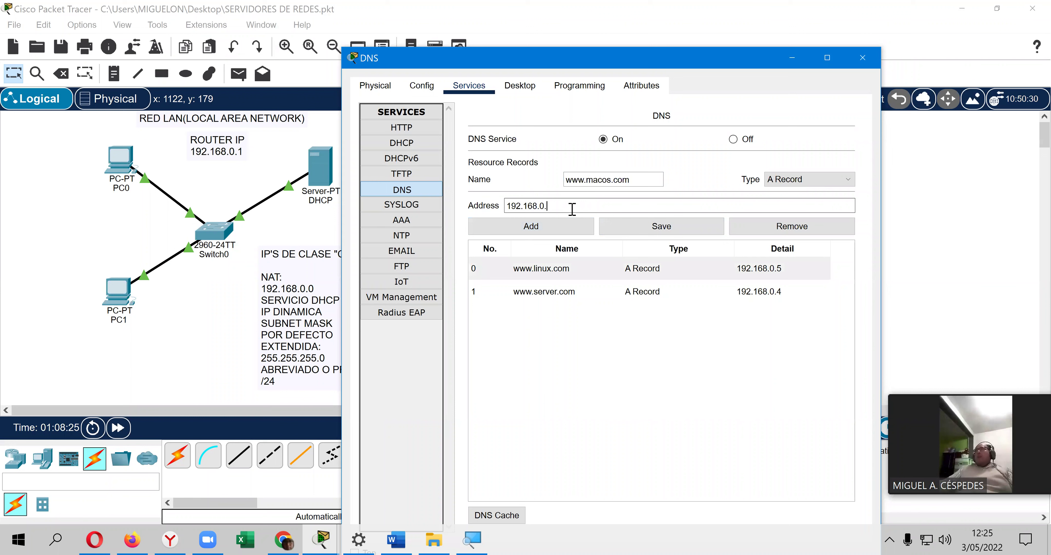
type("6")
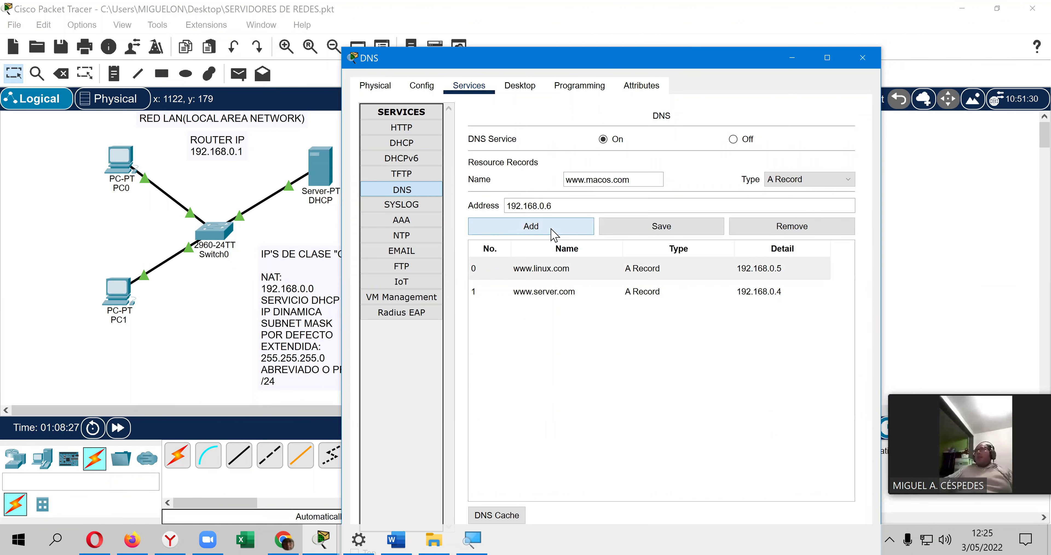
left_click(556, 228)
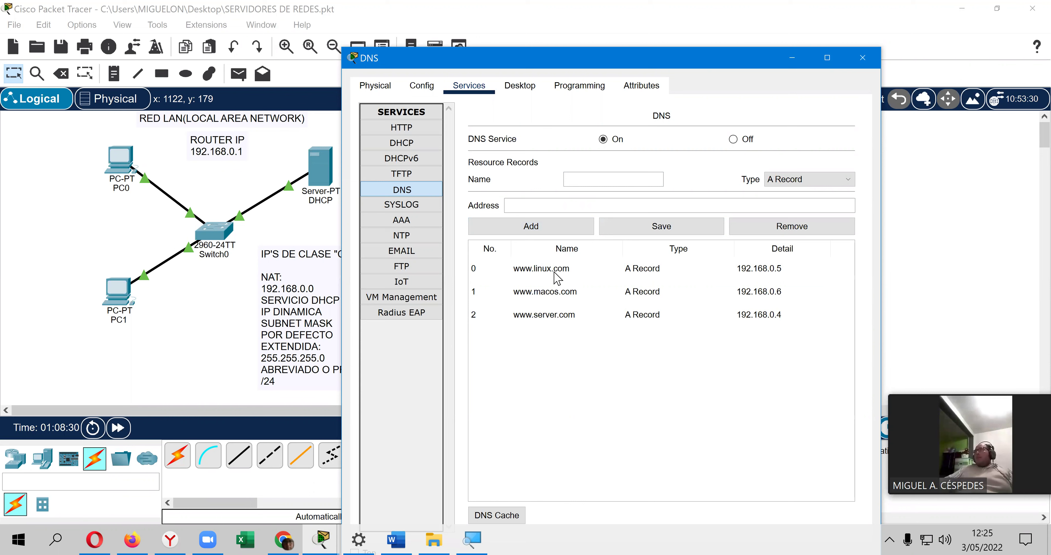
left_click(555, 272)
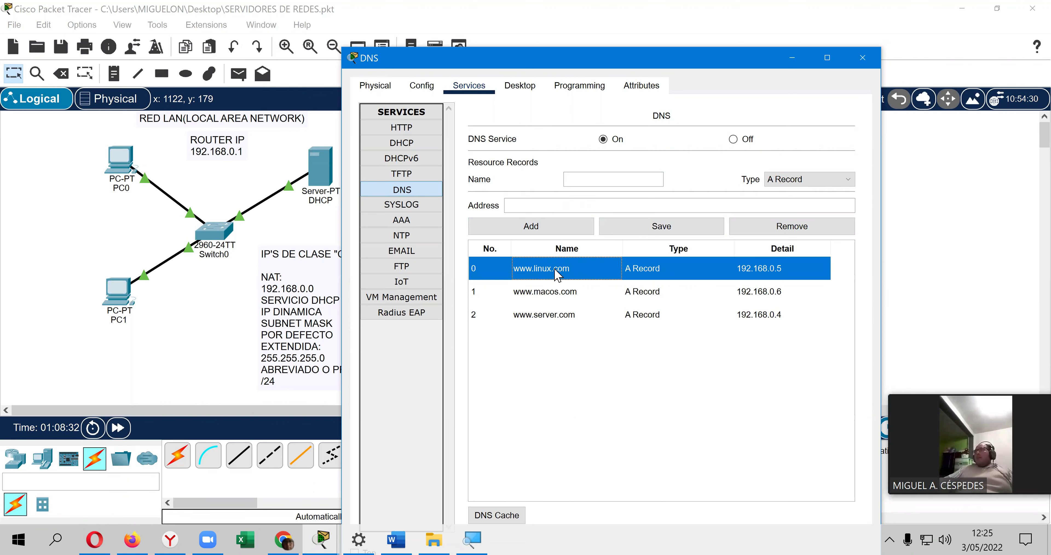
left_click(600, 180)
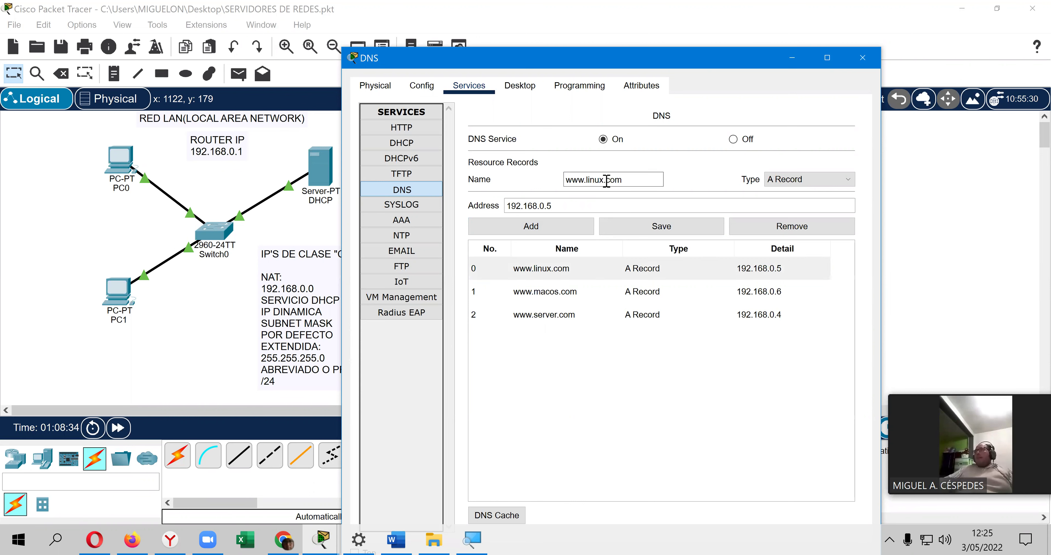
double_click(596, 181)
type("wind")
type("ows.")
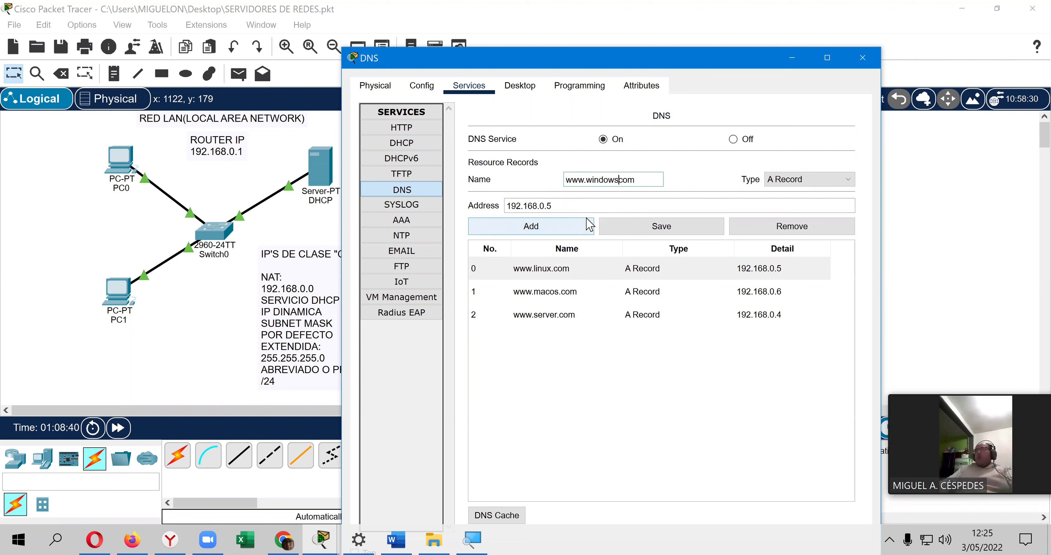
left_click(578, 204)
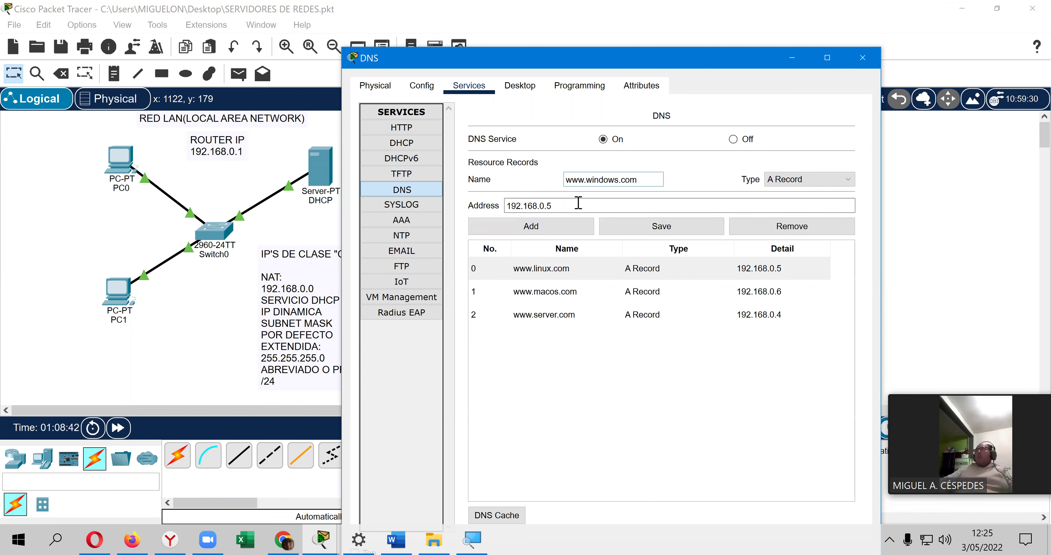
key("BackSpace")
type("7")
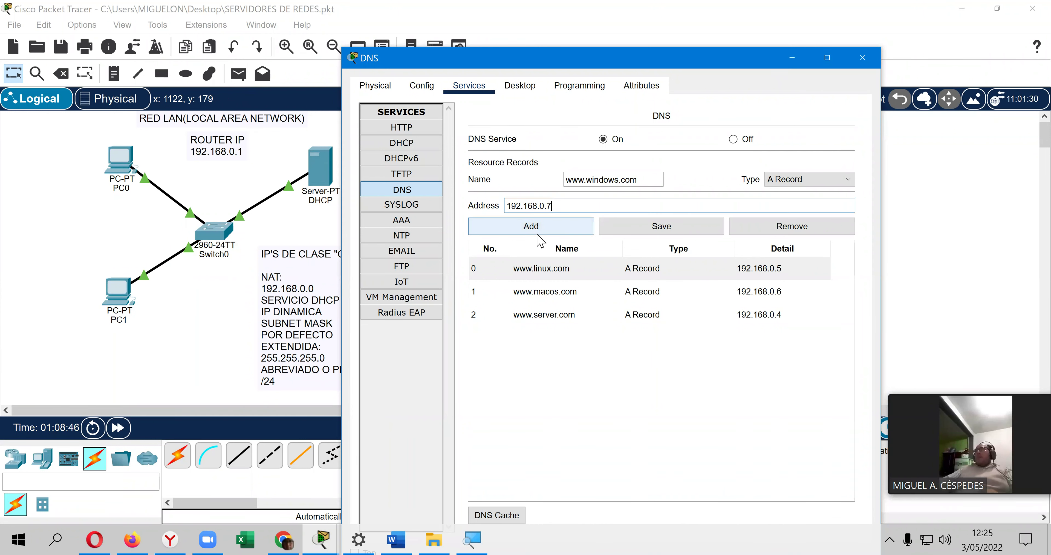
left_click(536, 233)
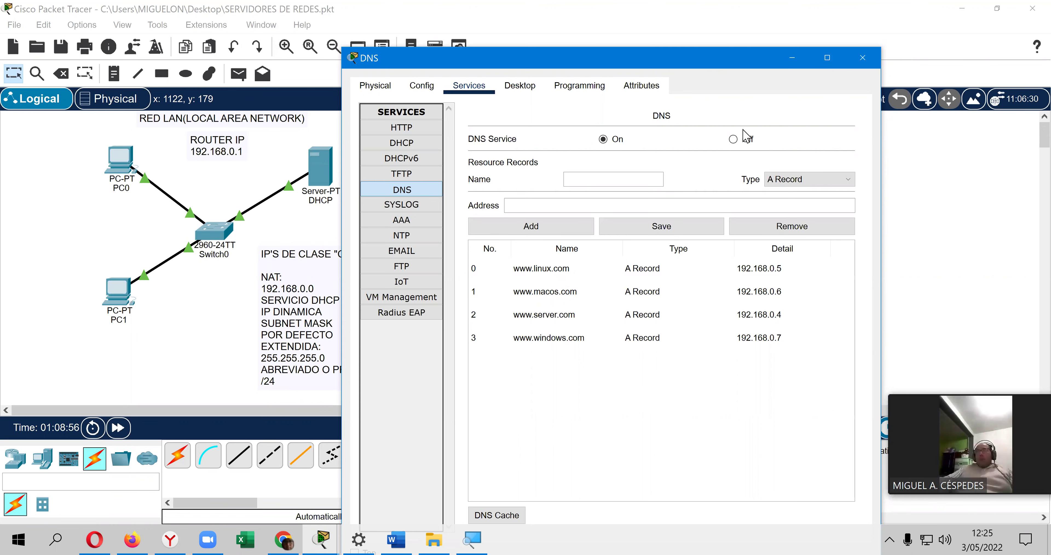
Step: Close the DNS server, save the network file with Ctrl+S, and reopen the server
left_click(873, 61)
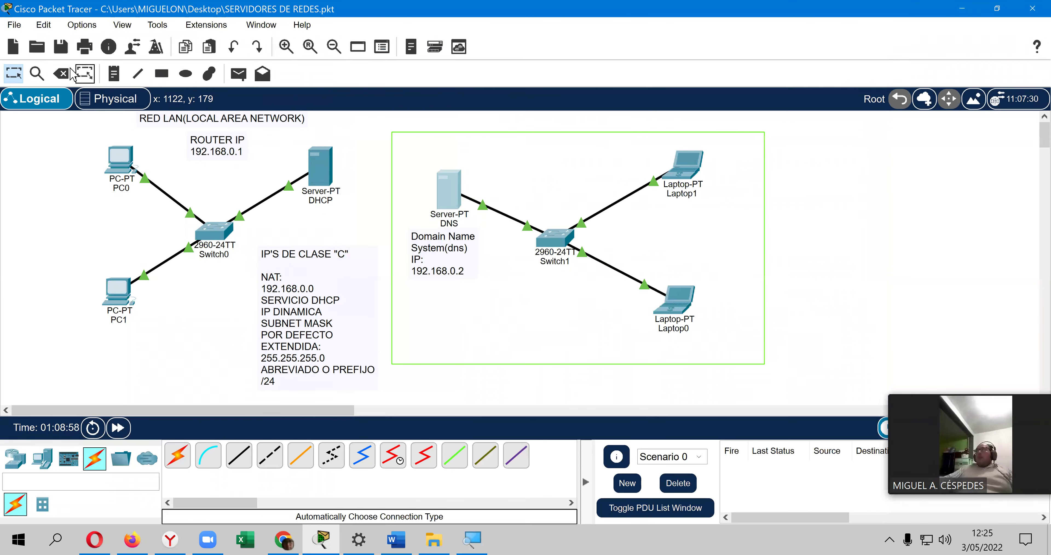
key("ctrl+s")
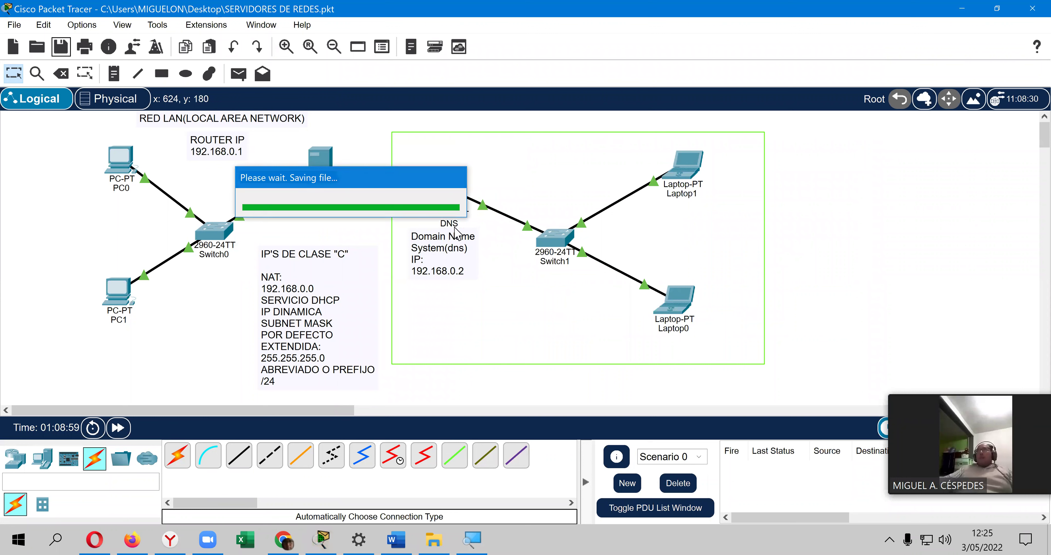
left_click(444, 189)
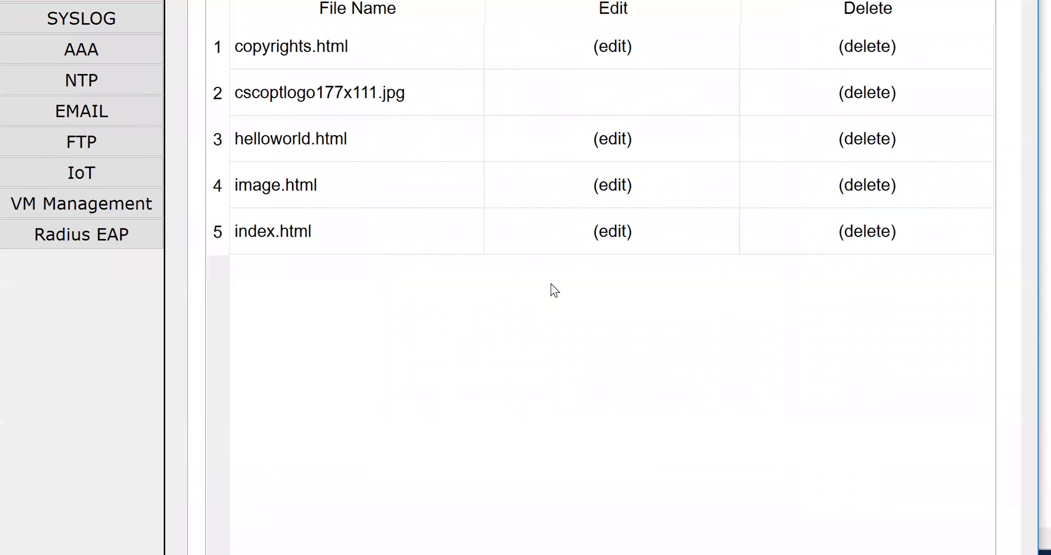
Step: Select DNS in the Services list to show the four A records
key("Tab")
key("Tab")
key("Tab")
key("Tab")
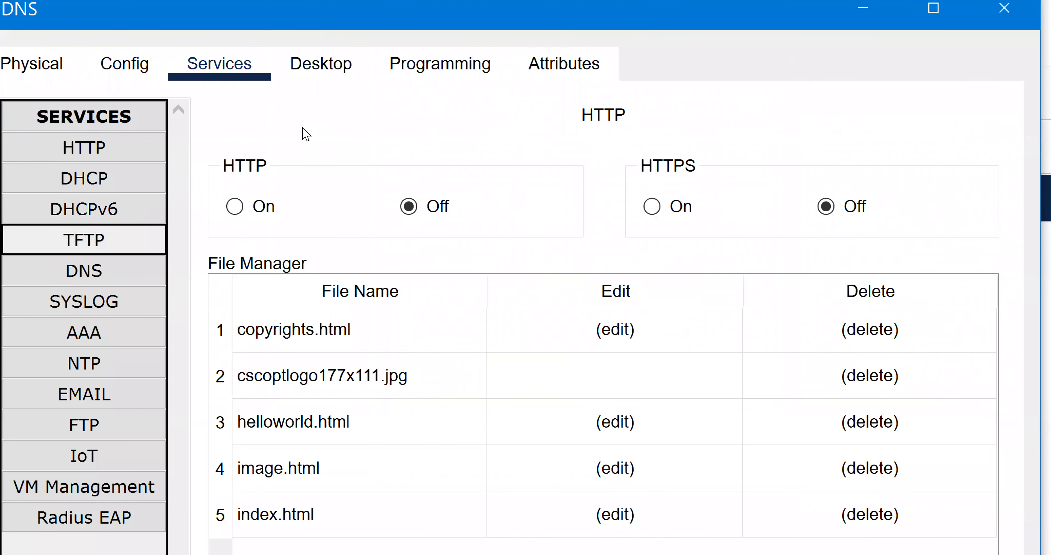
key("Tab")
key("space")
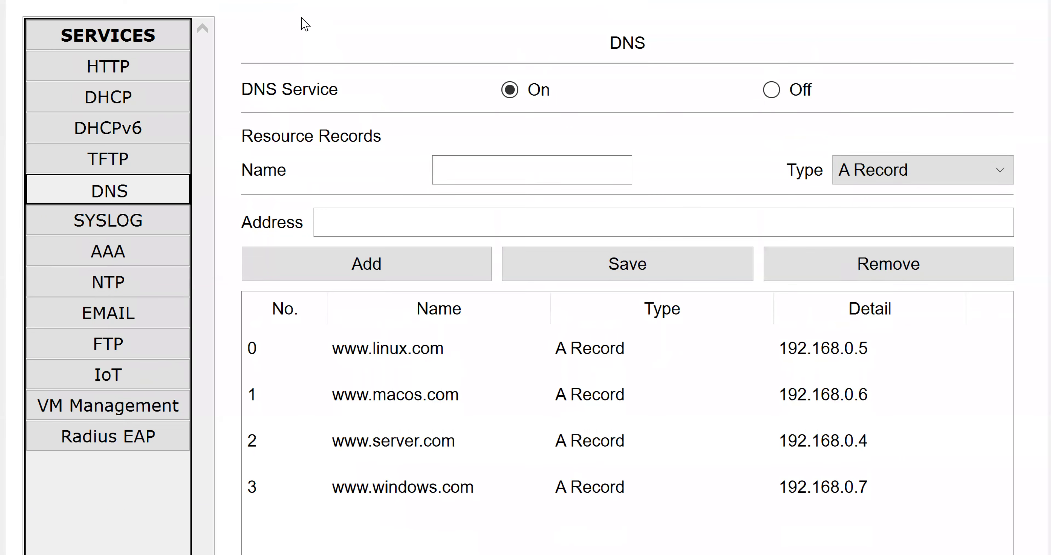
key("Tab")
key("Tab")
key("Tab")
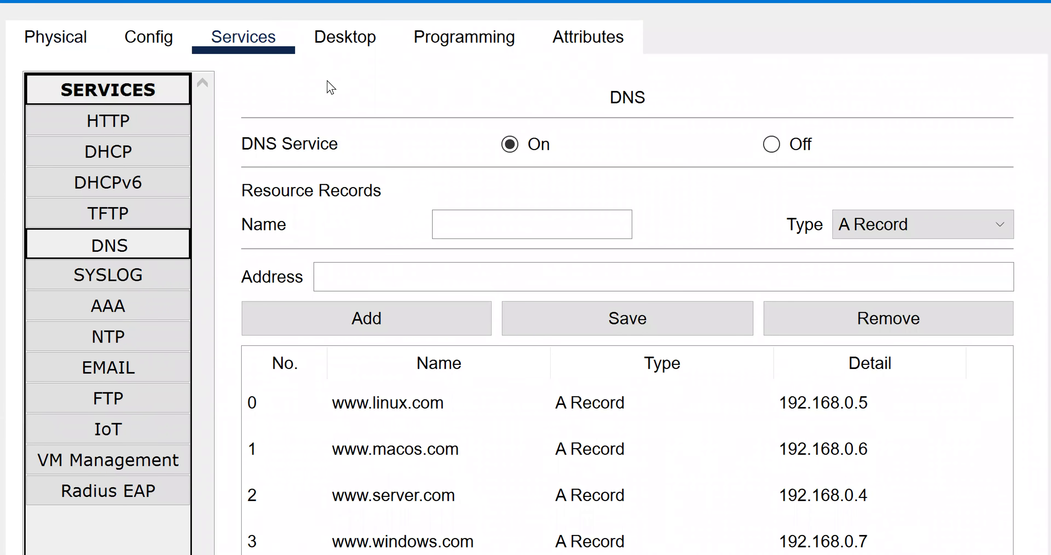
Step: Close the DNS server window and save the network file
key("shift+Tab")
key("shift+Tab")
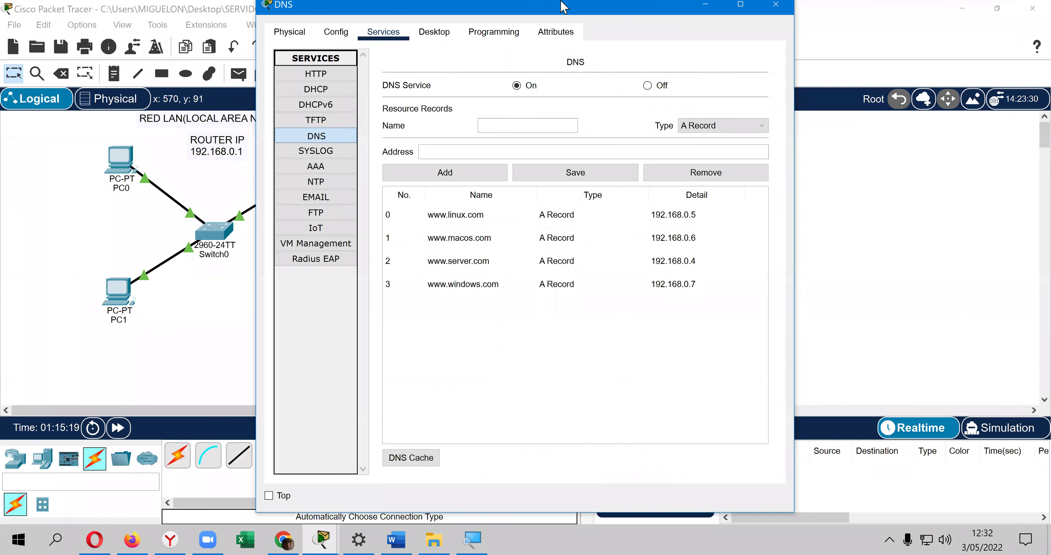
left_click(785, 6)
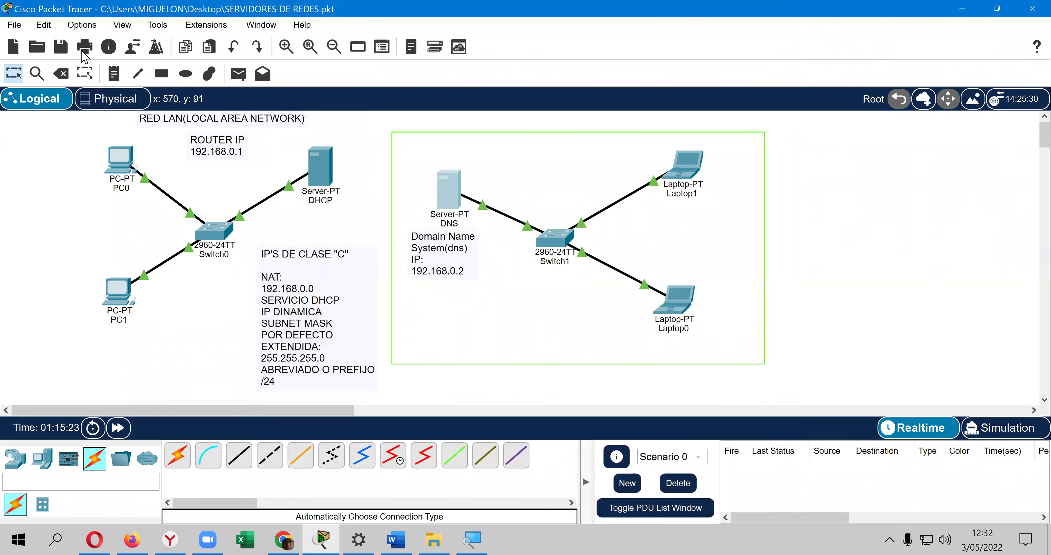
left_click(61, 48)
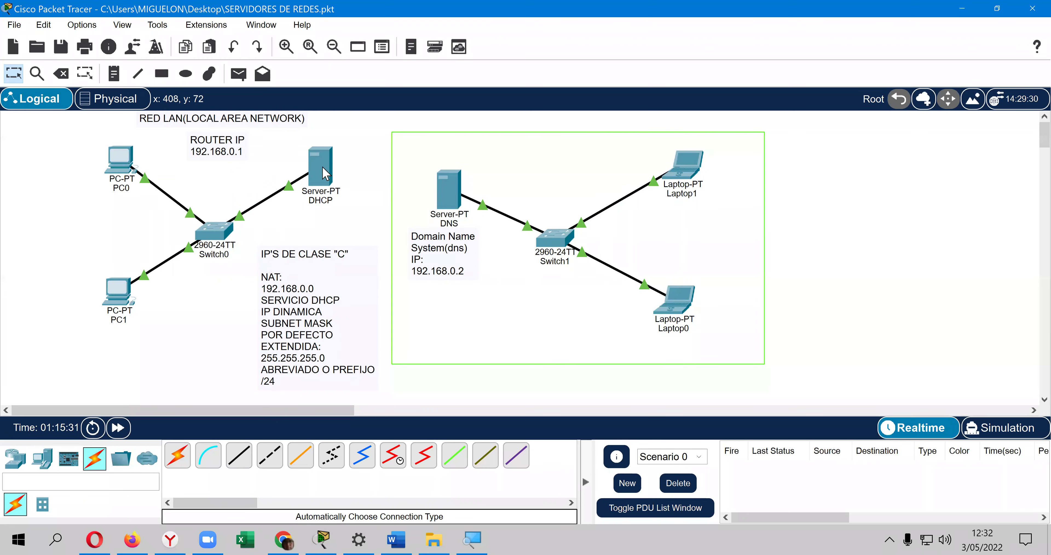
Step: Switch PC0's FastEthernet0 to DHCP so it receives 192.168.0.10 with mask 255.255.255.0
left_click(118, 162)
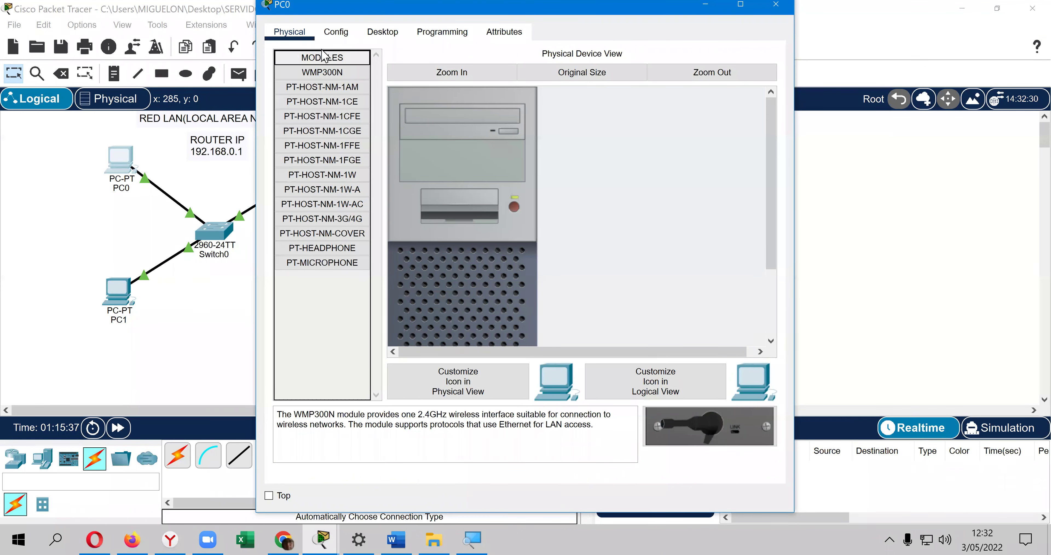
left_click(340, 41)
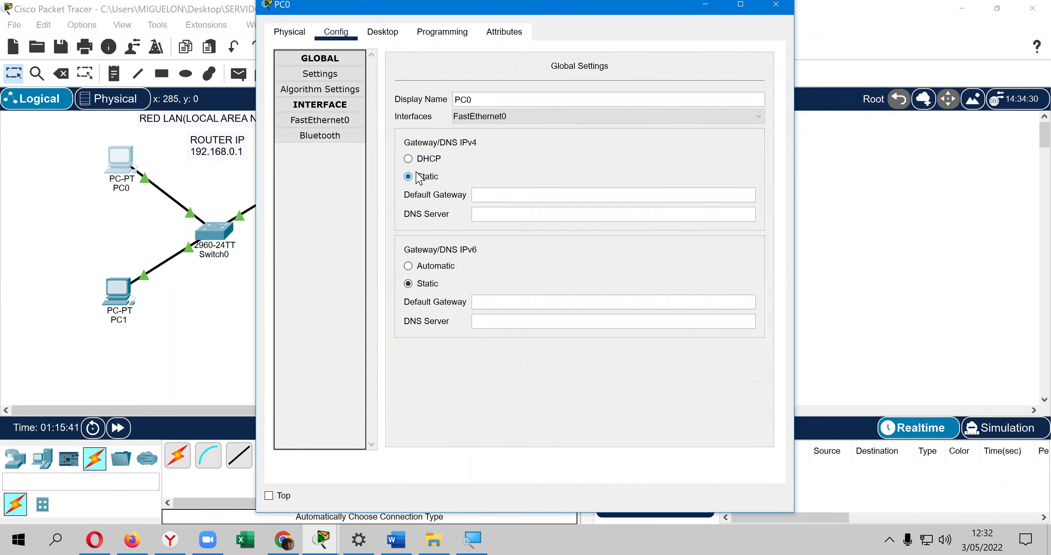
left_click(339, 121)
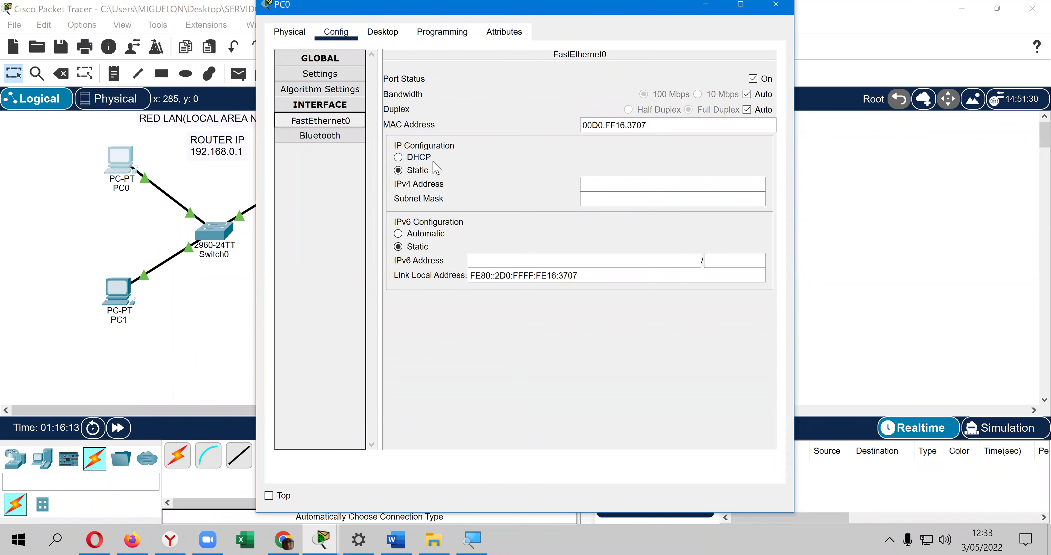
left_click(418, 157)
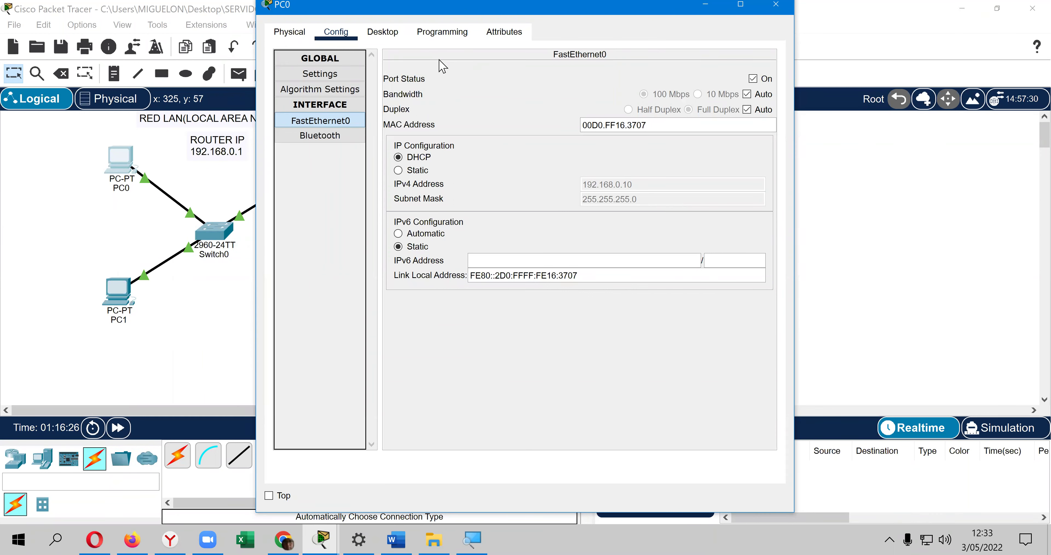
left_click(397, 36)
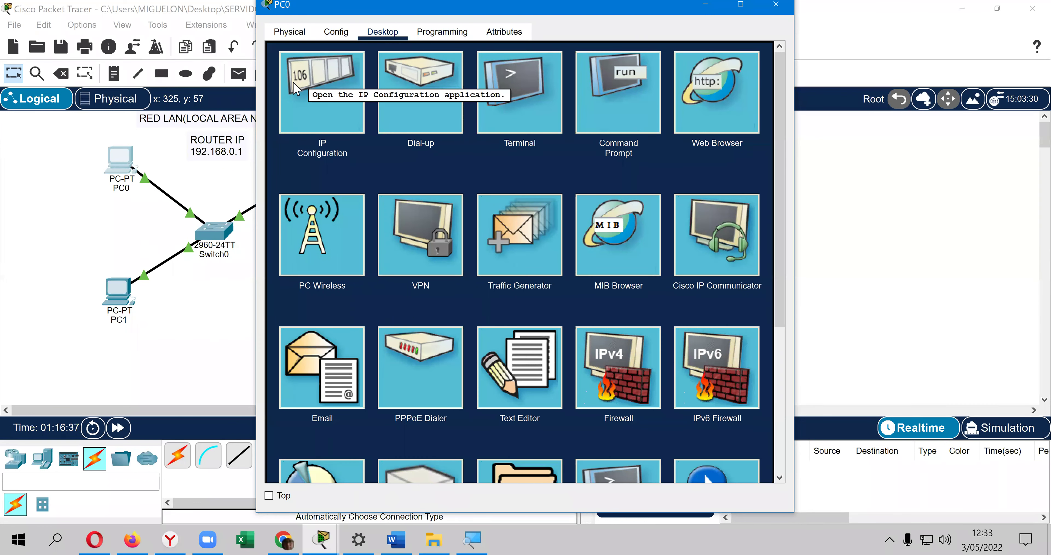
Step: Check that PC0's IP Configuration shows 192.168.0.10, then close PC0's window
left_click(295, 86)
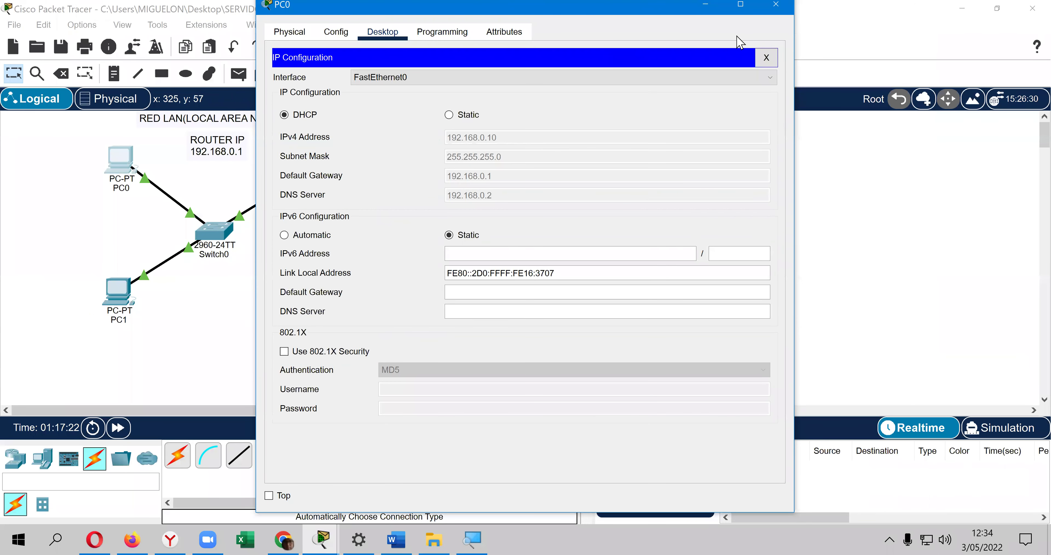
left_click(764, 57)
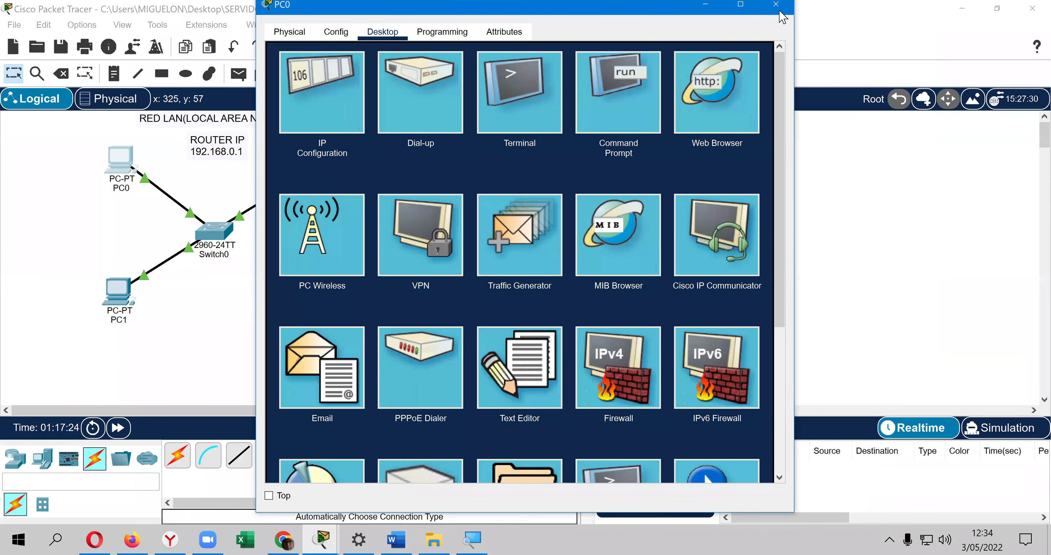
left_click(776, 5)
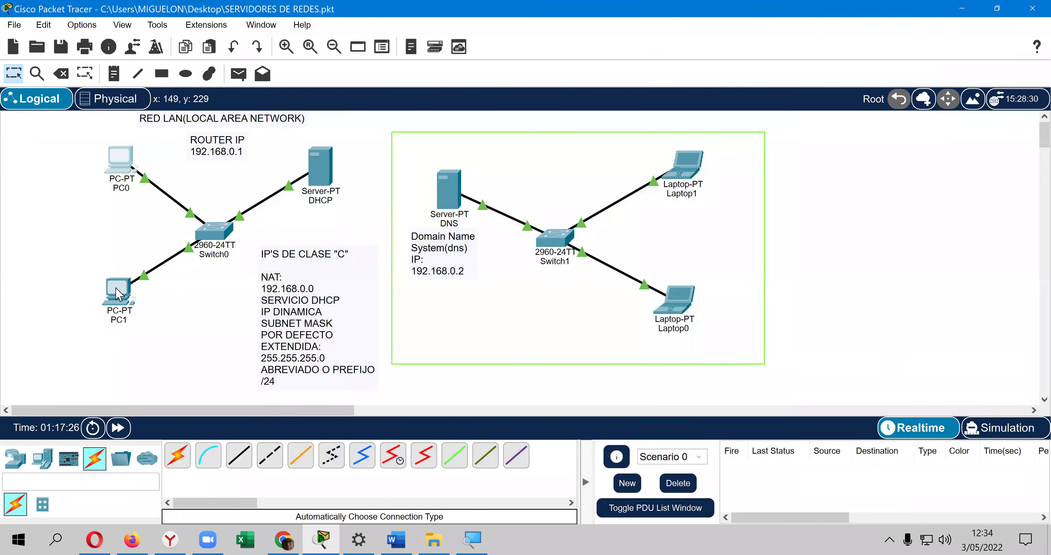
Step: Set PC1's IP Configuration to DHCP so it obtains 192.168.0.11
left_click(118, 292)
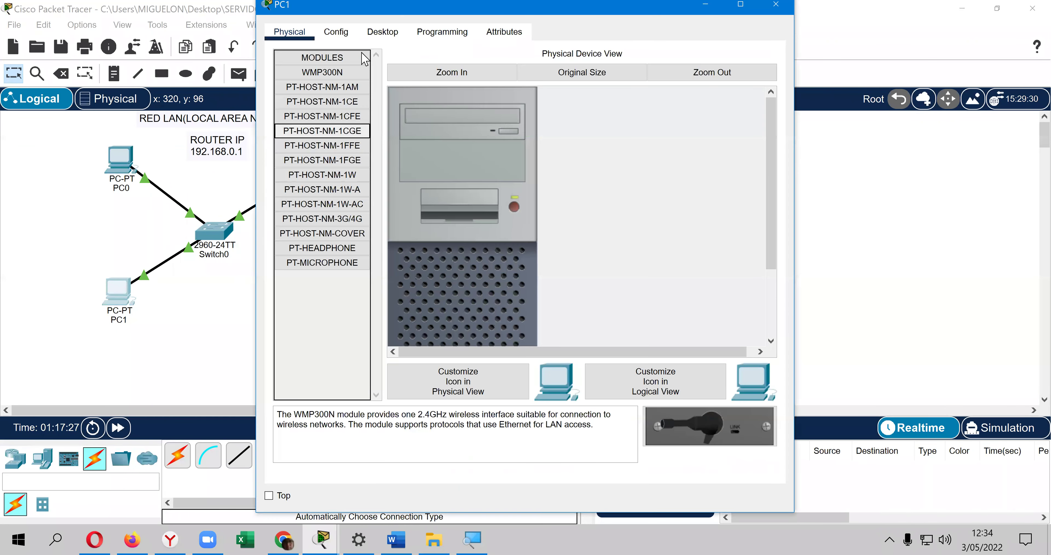
left_click(384, 36)
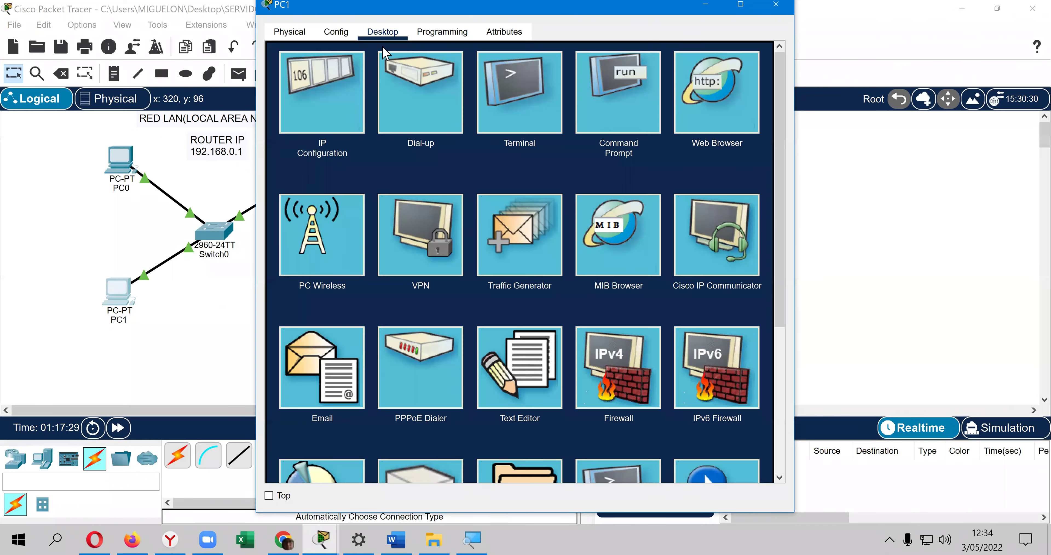
left_click(350, 80)
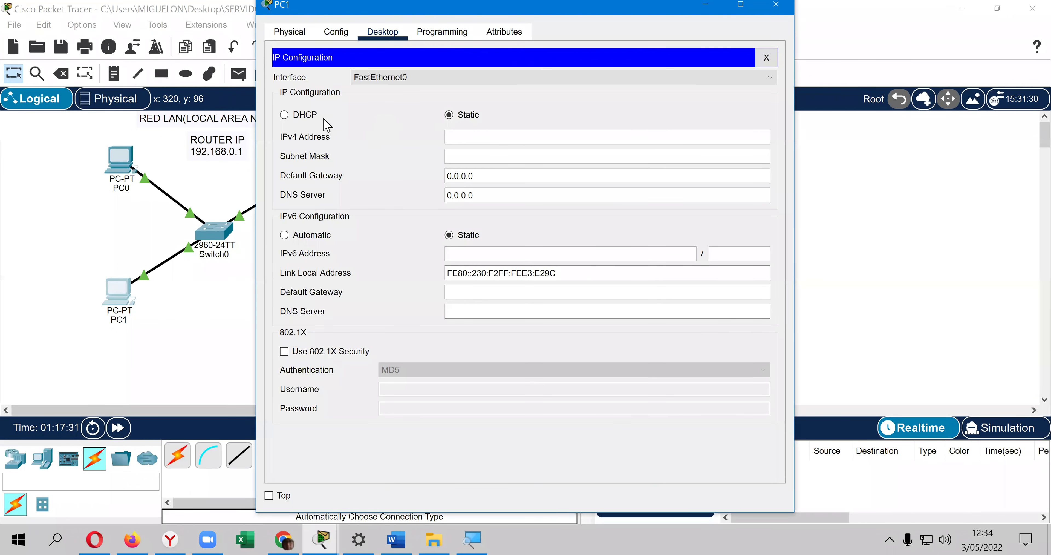
left_click(308, 118)
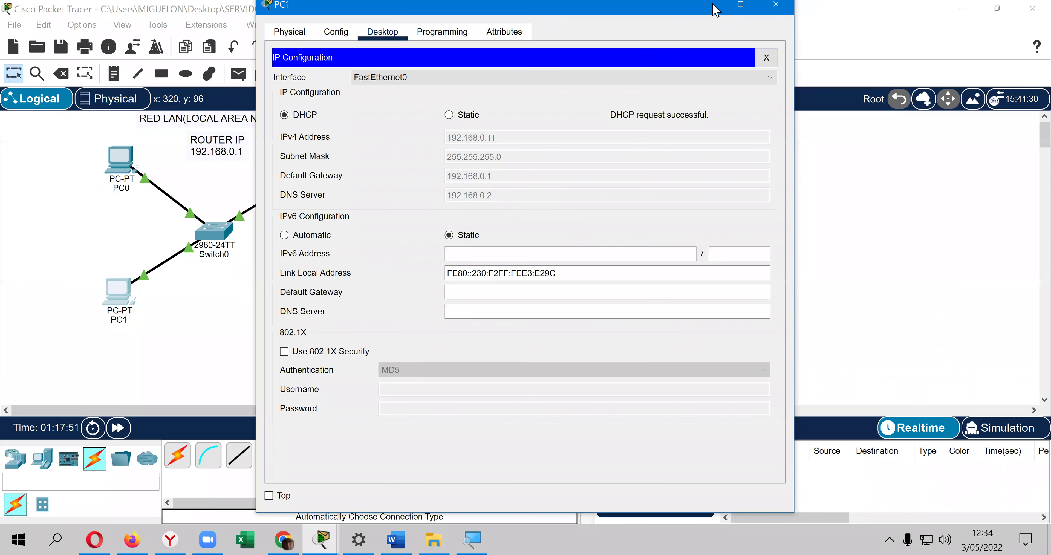
Step: Close PC1's window, move the DNS note into the green area and the Class C note to its right
left_click(686, 136)
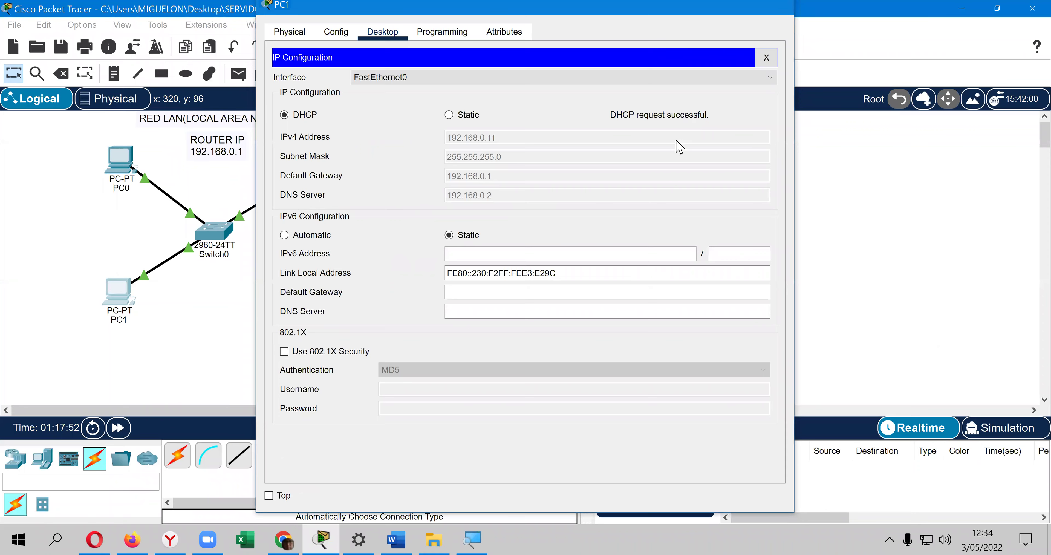
key("Escape")
left_click_drag(436, 281, 545, 190)
left_click_drag(331, 289, 869, 180)
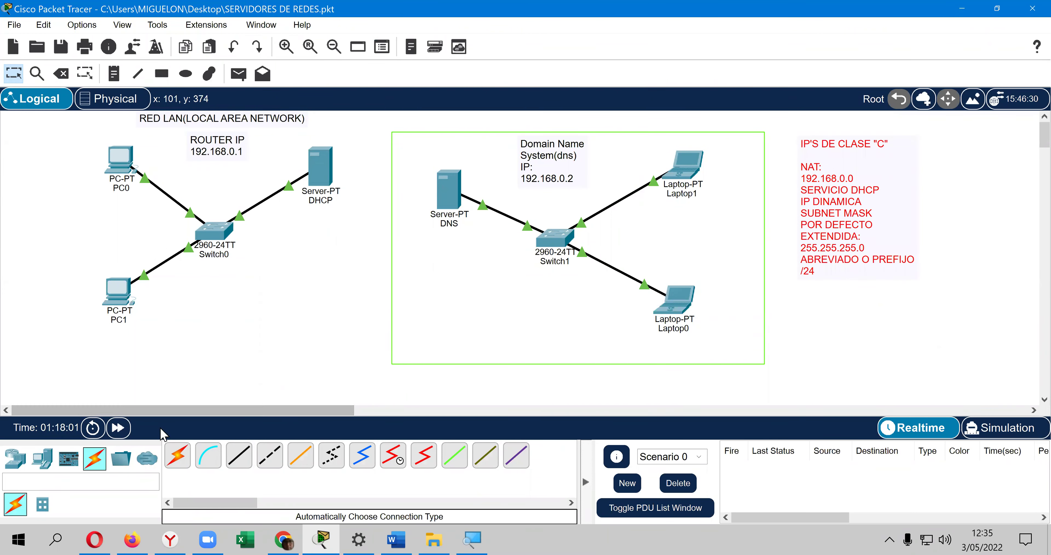
Step: Connect Switch0 to Switch1 with an automatically chosen crossover cable
left_click(177, 455)
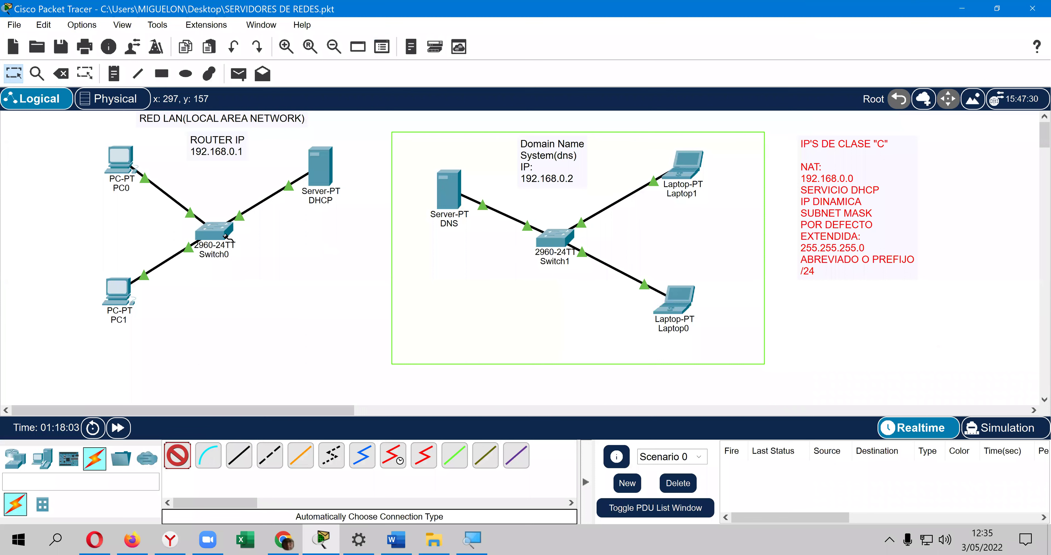
left_click(225, 235)
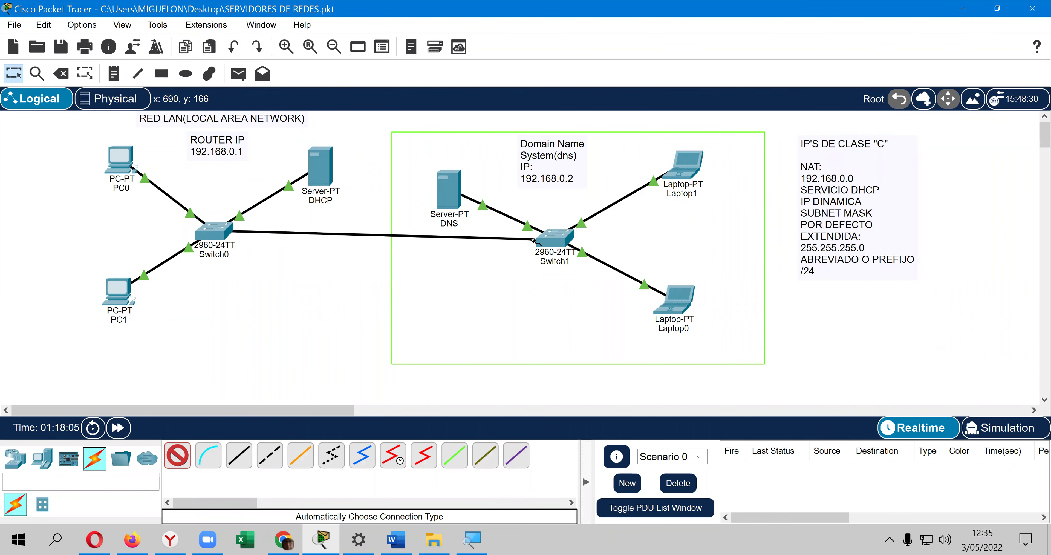
left_click(552, 239)
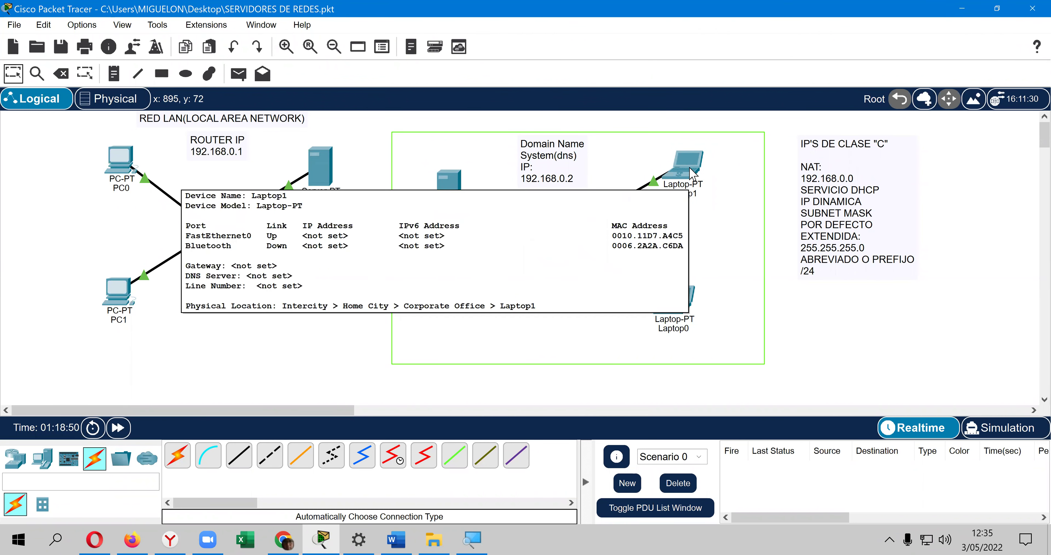
Step: Set Laptop0 to DHCP so it receives 192.168.0.12, then close its window
left_click(677, 302)
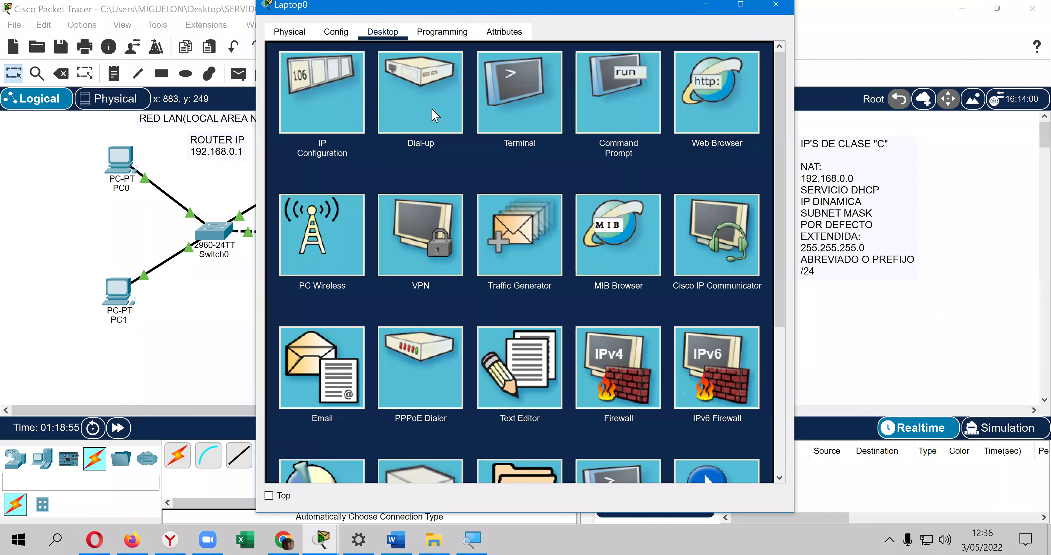
left_click(343, 81)
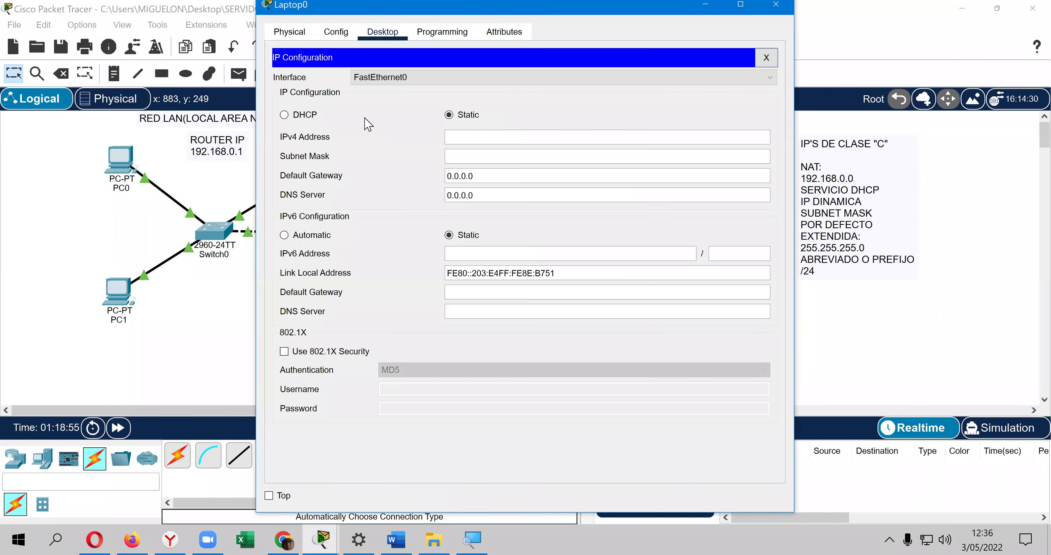
left_click(298, 117)
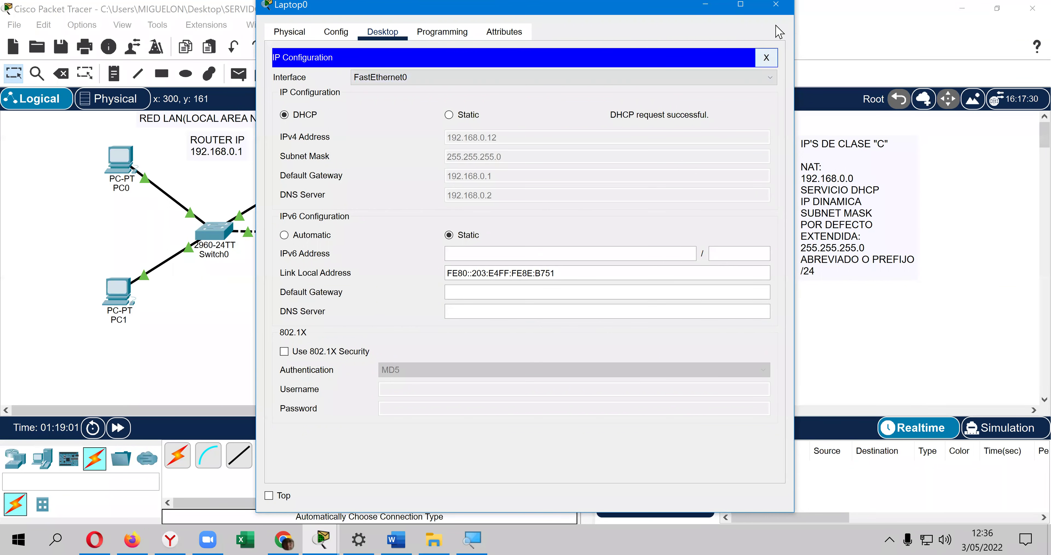
left_click(773, 58)
left_click(776, 4)
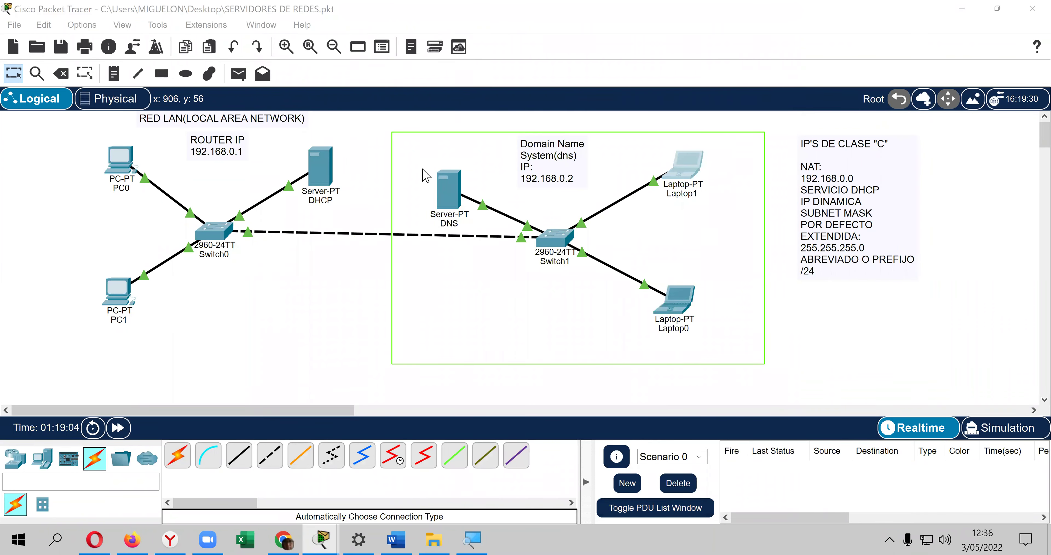
Step: Set Laptop1 to DHCP so it receives 192.168.0.13, then close its window
left_click(699, 158)
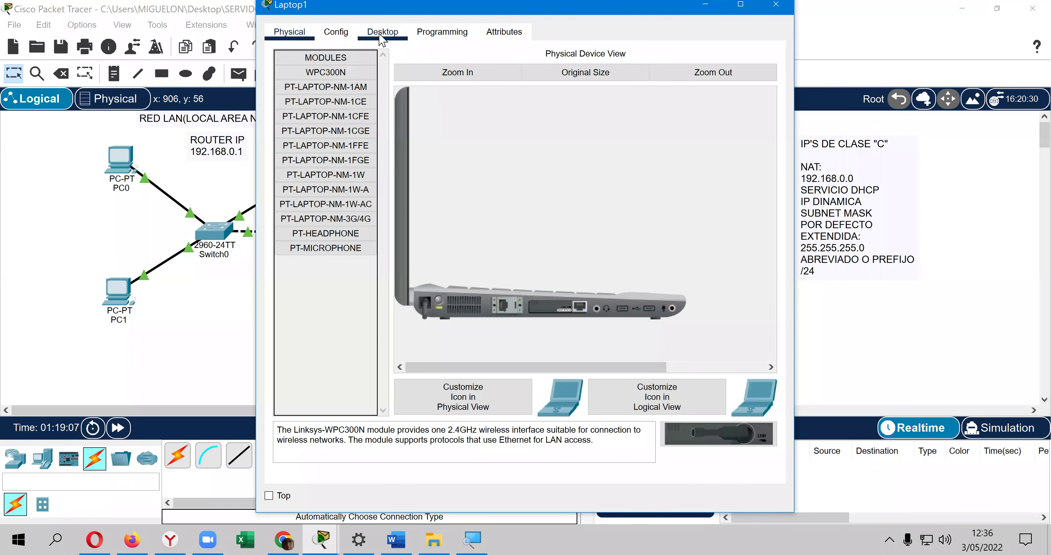
left_click(383, 32)
left_click(353, 76)
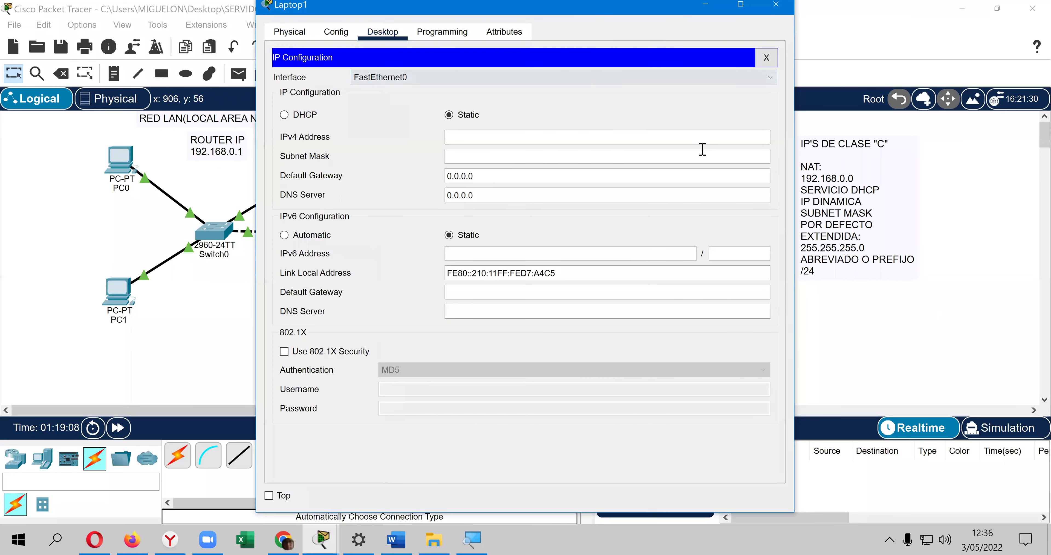
left_click(304, 115)
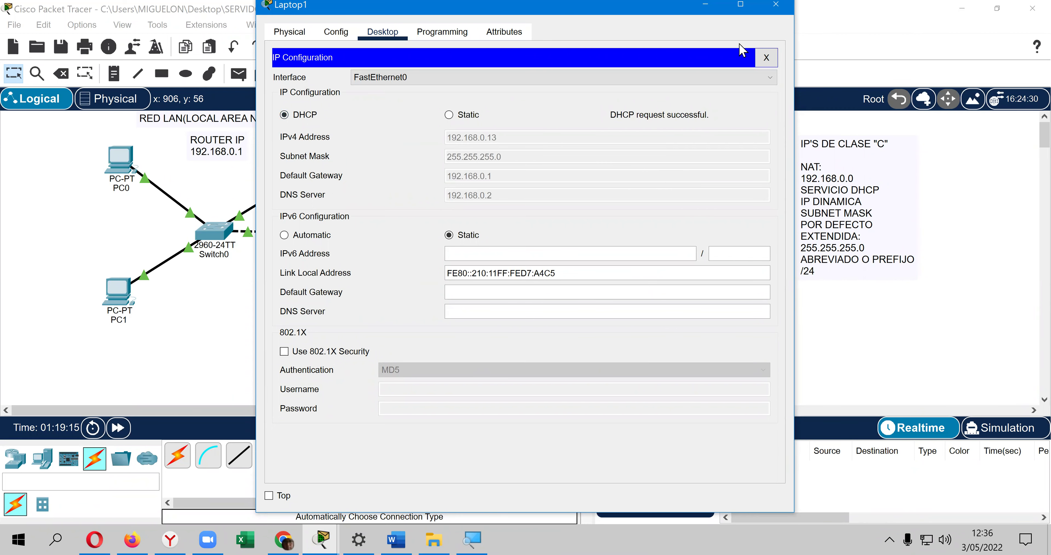
left_click(777, 5)
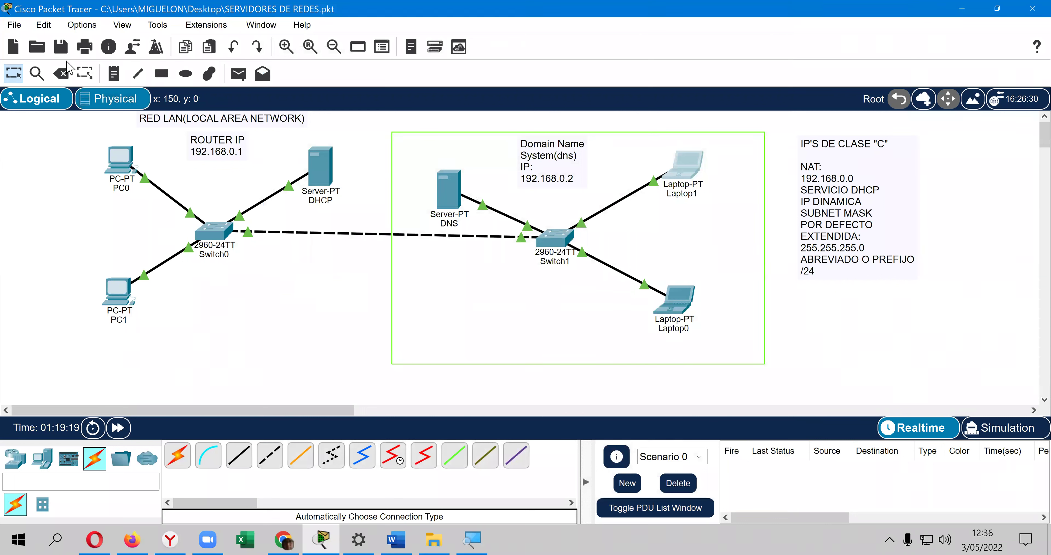
Step: Save the file, raise the DNS server, and place a new PC2 and Laptop2
left_click(61, 48)
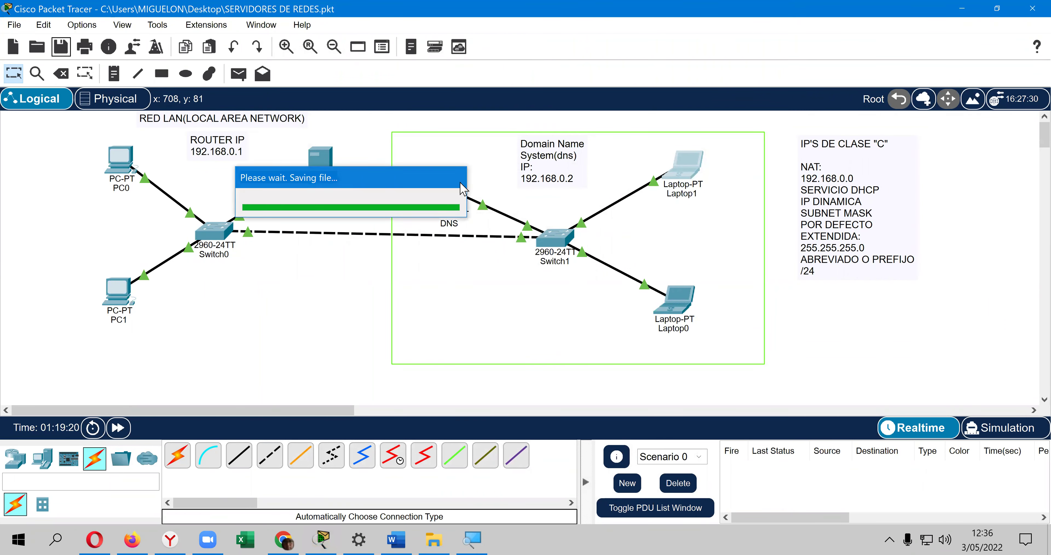
left_click_drag(458, 195, 453, 165)
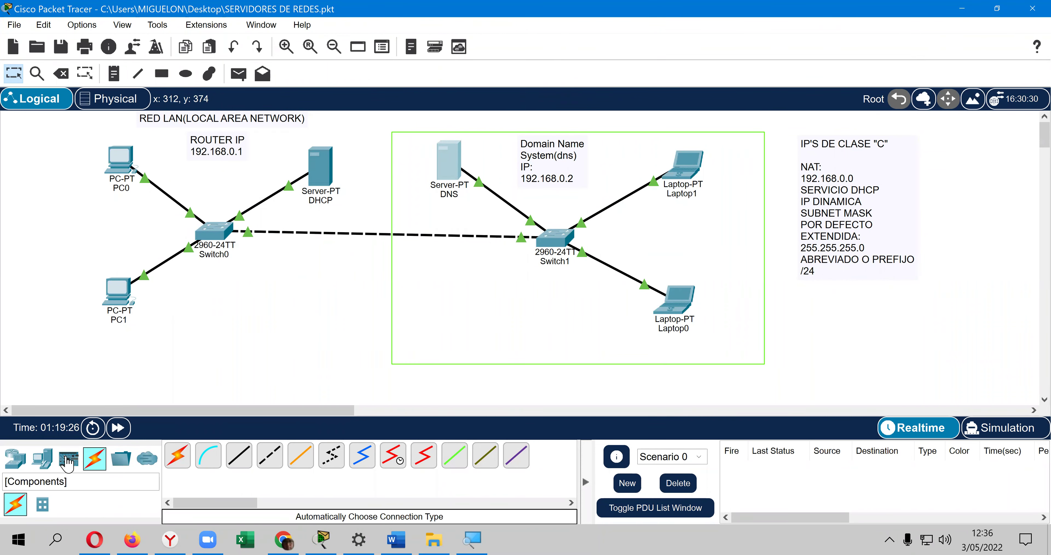
left_click(52, 462)
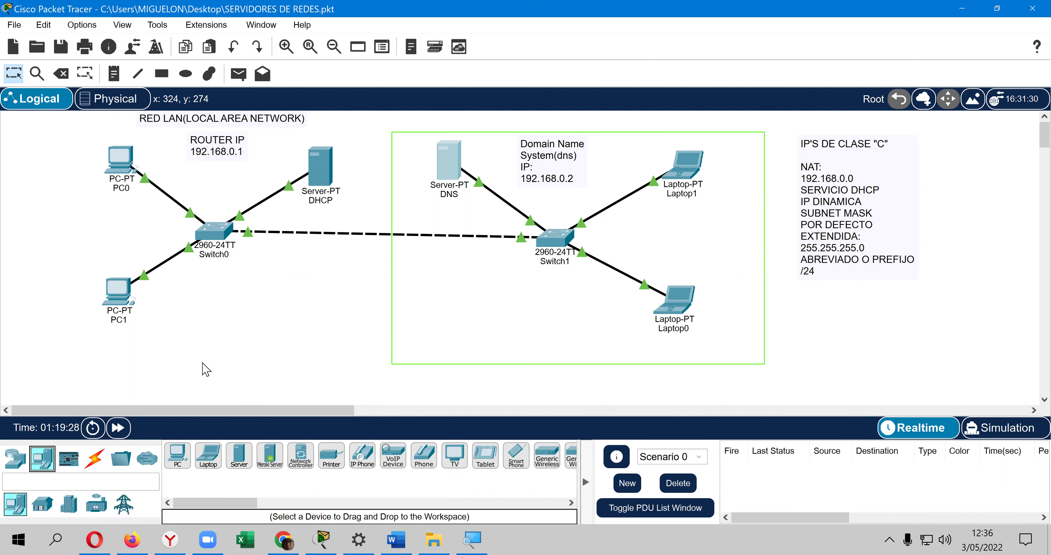
left_click(184, 452)
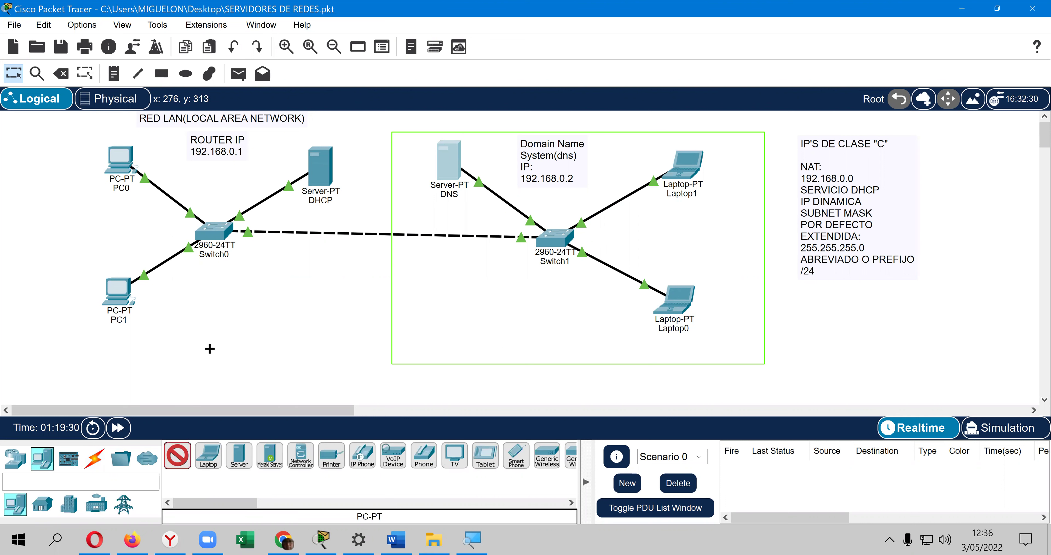
left_click(203, 334)
left_click(209, 455)
left_click(492, 301)
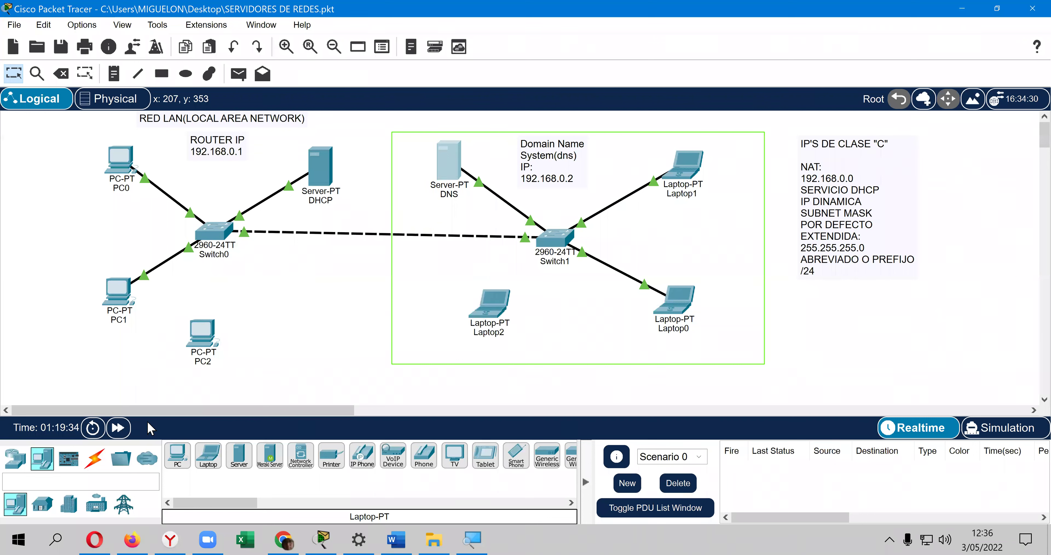
Step: Cable PC2 to Switch0 and Laptop2 to Switch1 with automatic connections
left_click(94, 456)
left_click(177, 455)
left_click(217, 239)
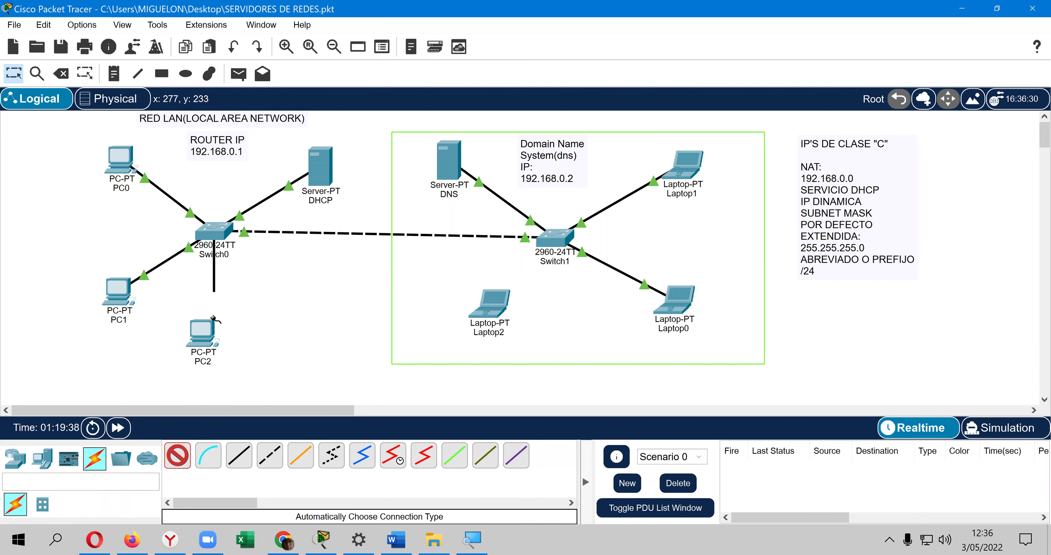
left_click(203, 331)
left_click(178, 455)
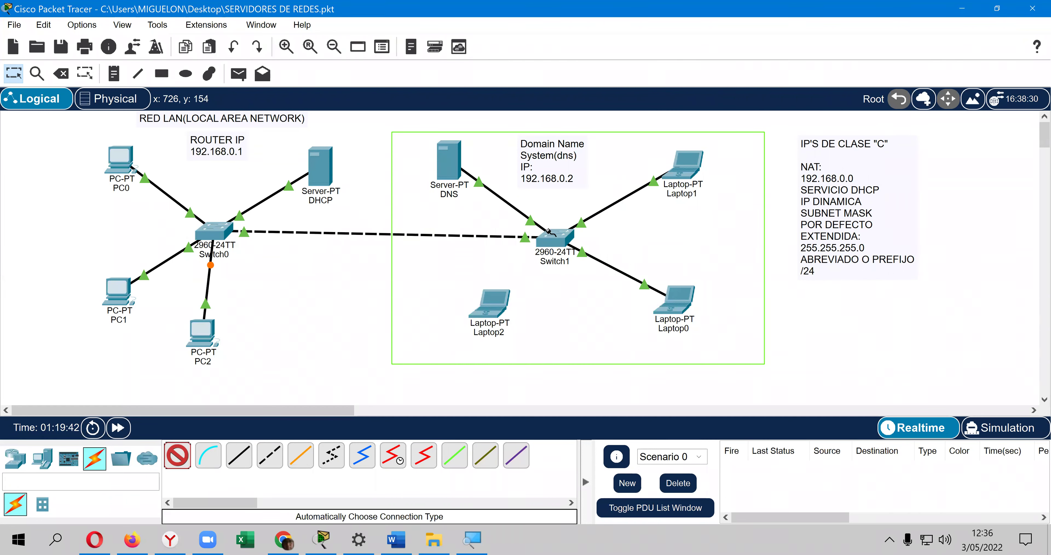
left_click(536, 274)
left_click(485, 312)
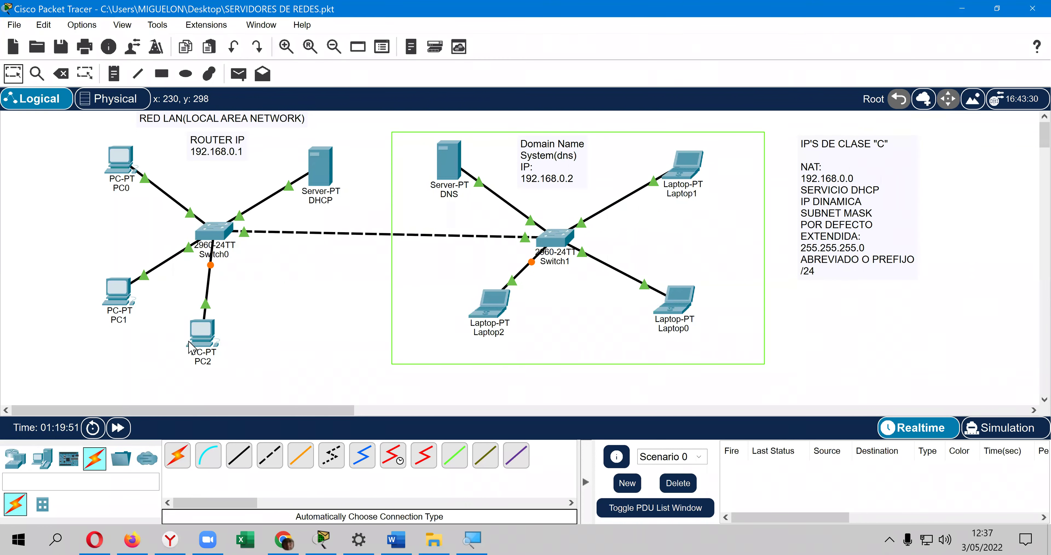
Step: Set PC2 to DHCP so it receives 192.168.0.14, then close its window
left_click(201, 342)
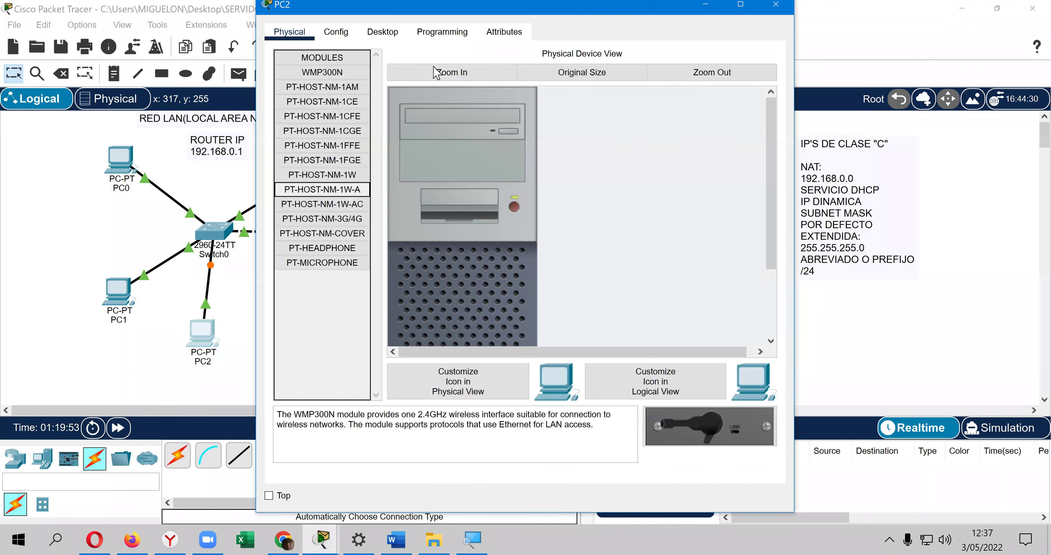
left_click(383, 31)
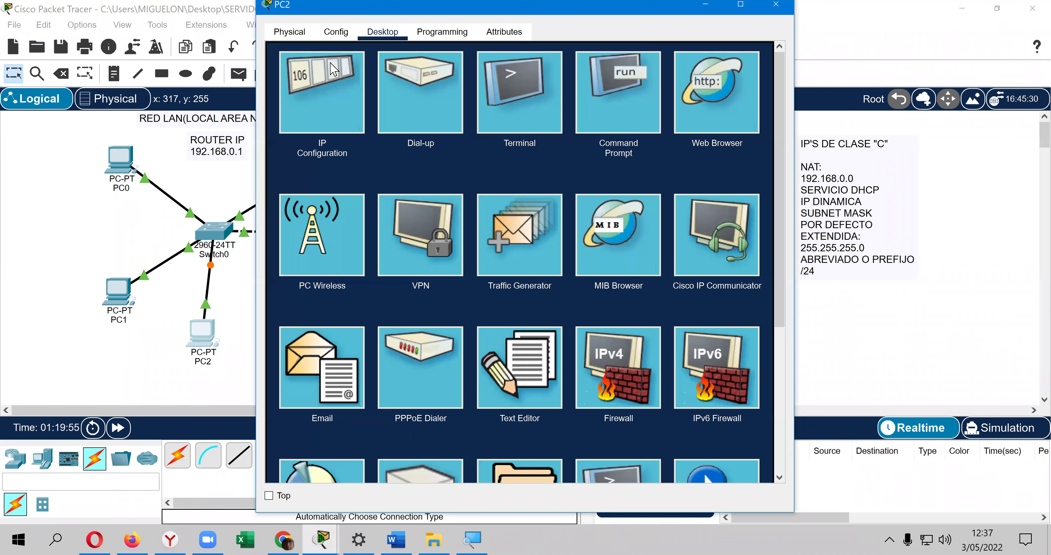
left_click(330, 65)
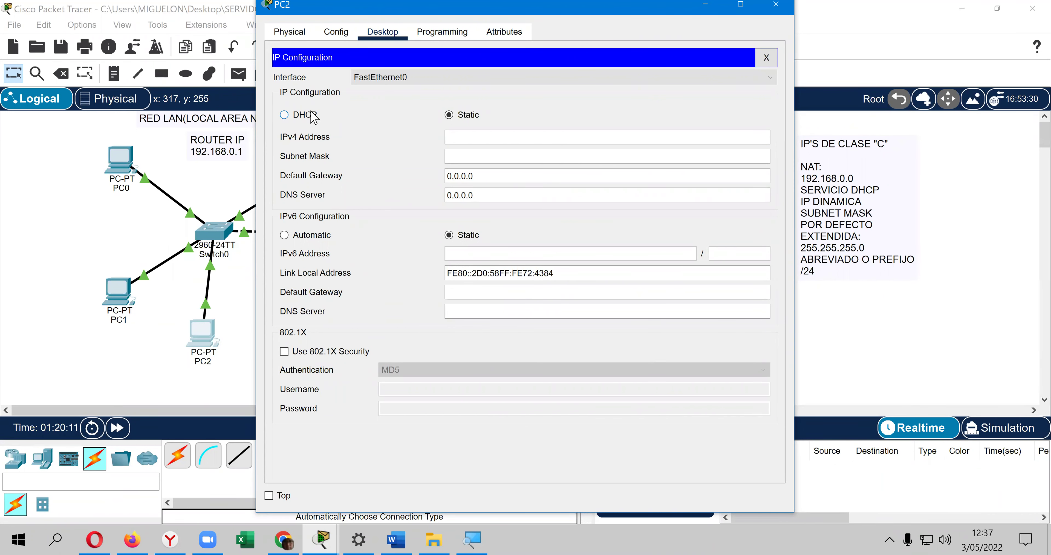
left_click(312, 116)
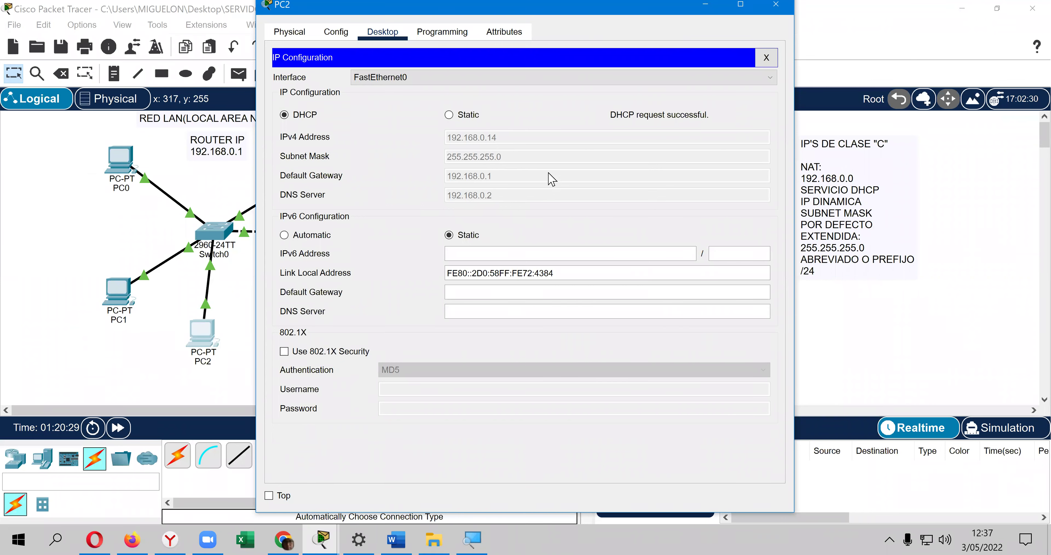
left_click(767, 58)
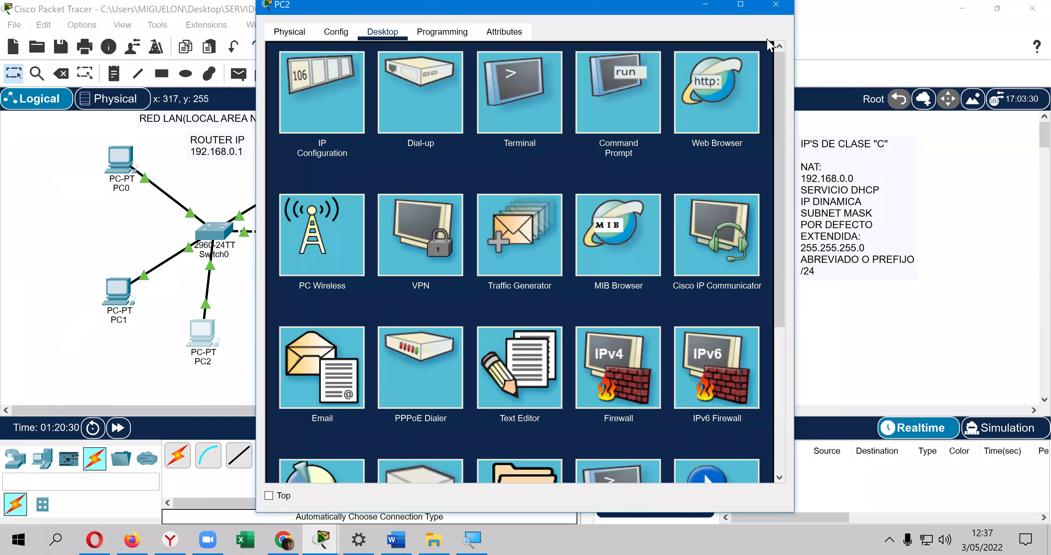
left_click(776, 6)
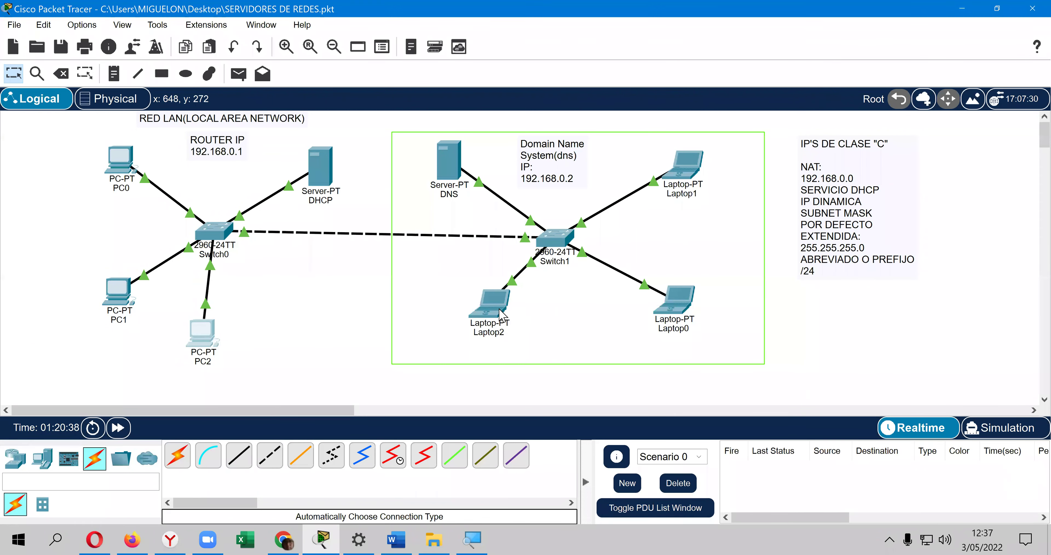
Step: Set Laptop2 to DHCP to receive 192.168.0.15, then nudge it slightly down-right
left_click(503, 315)
left_click(388, 31)
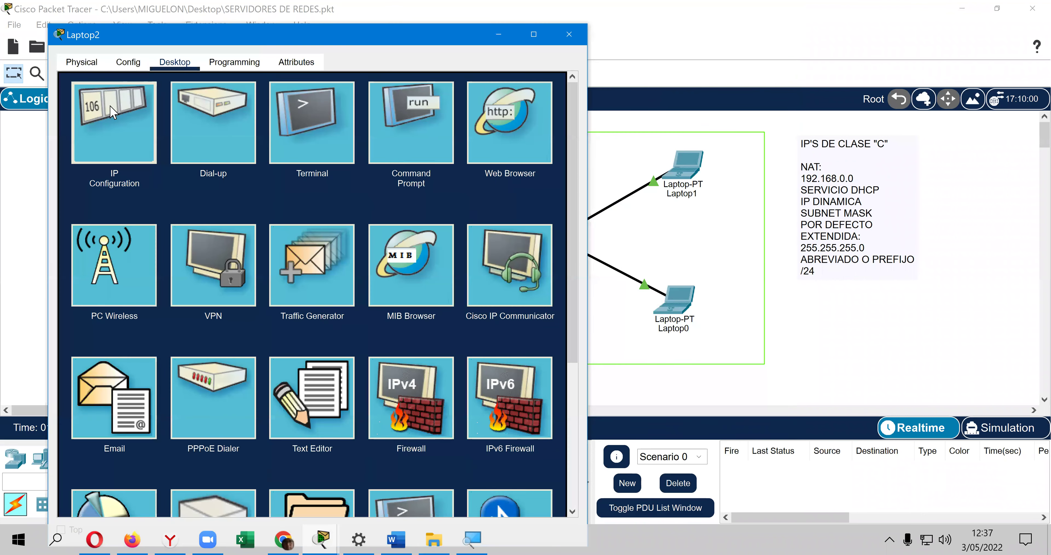
left_click(111, 107)
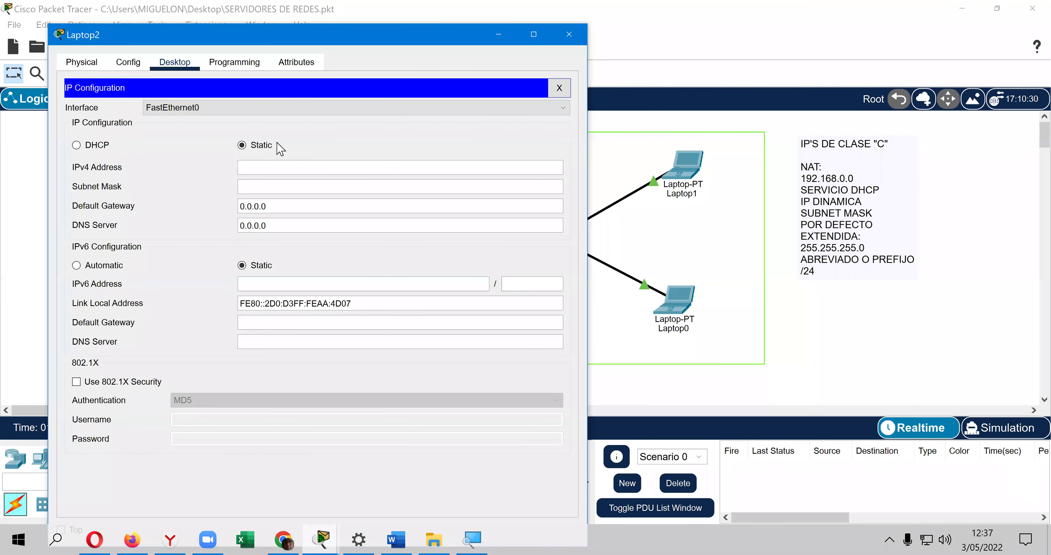
left_click(76, 145)
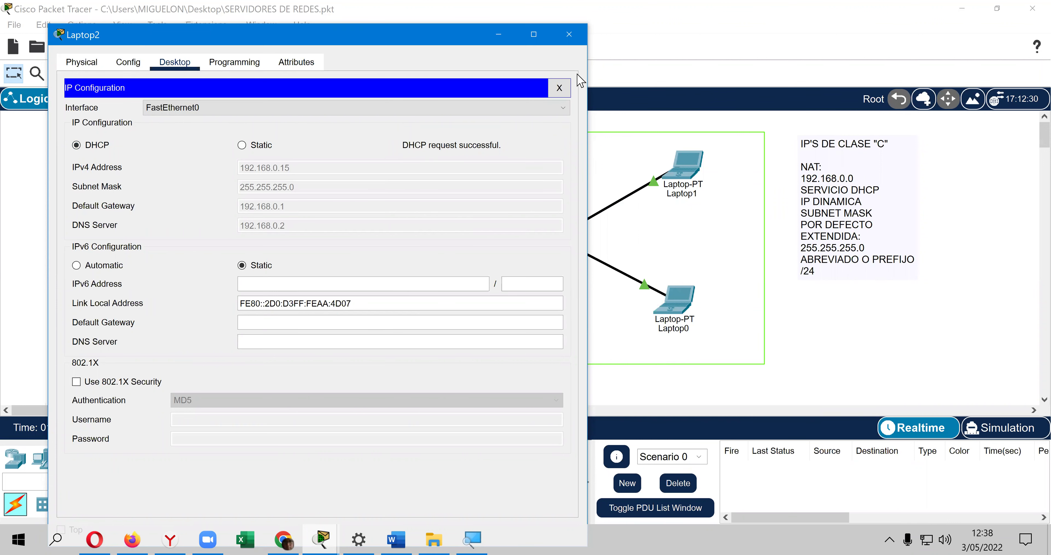
left_click(569, 35)
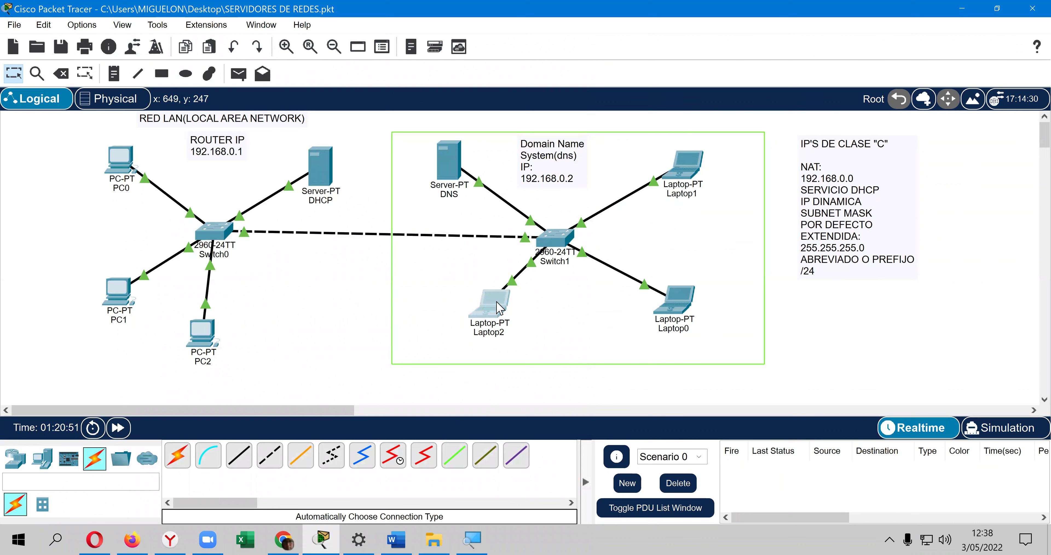
left_click_drag(477, 312, 495, 324)
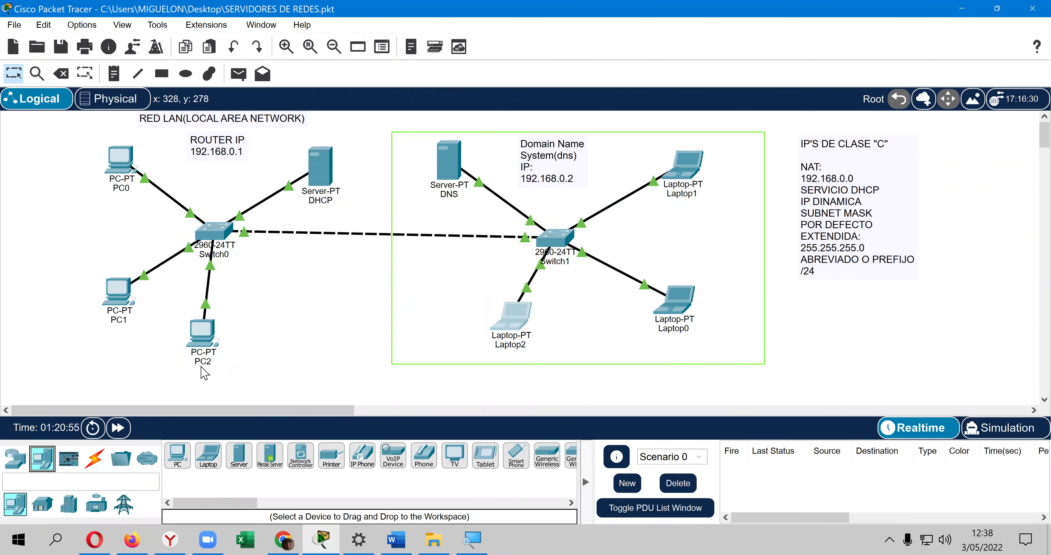
Step: Place two new PCs: PC3 below Switch0 and PC4 to its left
left_click(178, 455)
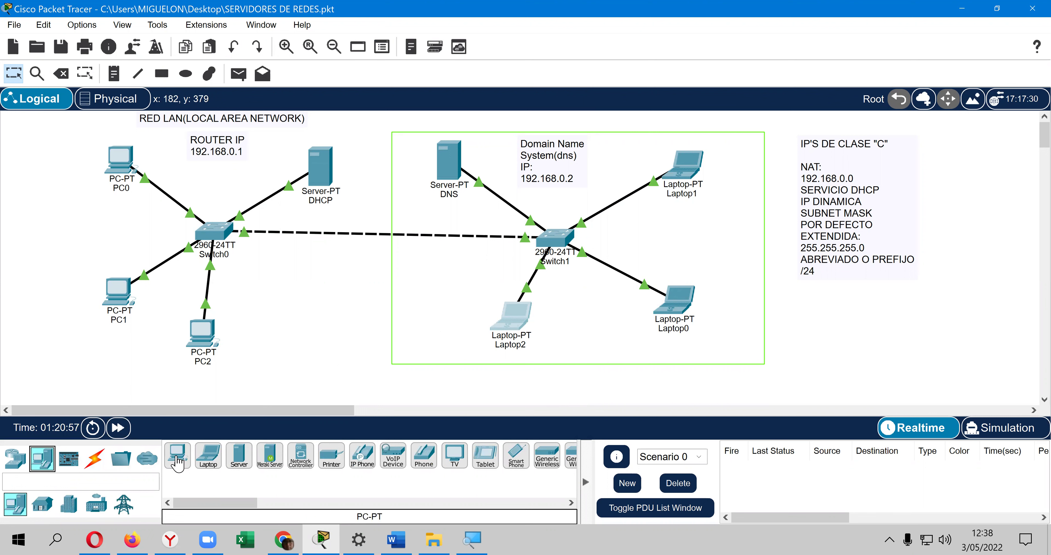
left_click(272, 324)
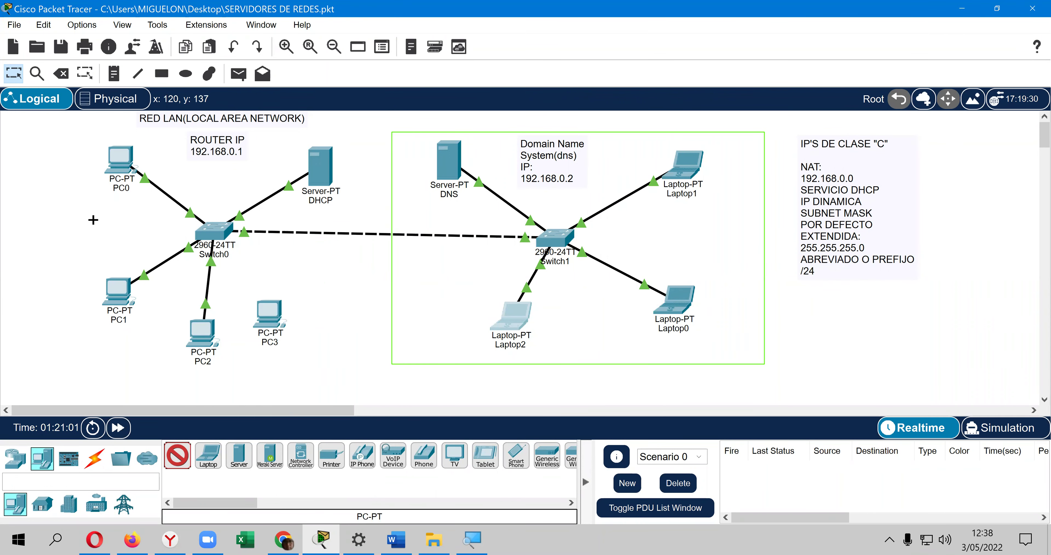
left_click(101, 222)
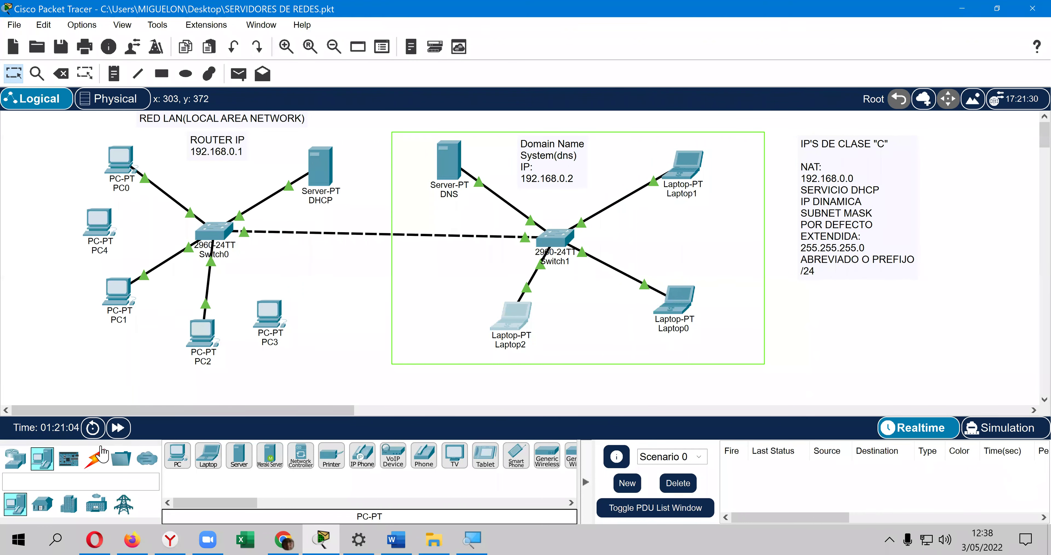
Step: Cable PC4 and PC3 to Switch0 with automatic connections
left_click(94, 455)
left_click(177, 455)
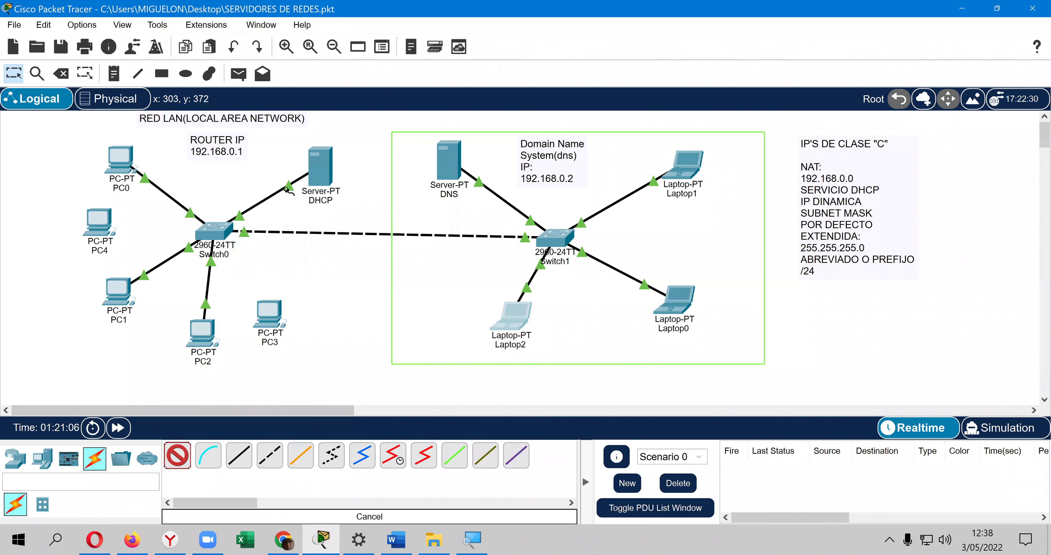
left_click(222, 236)
left_click(116, 233)
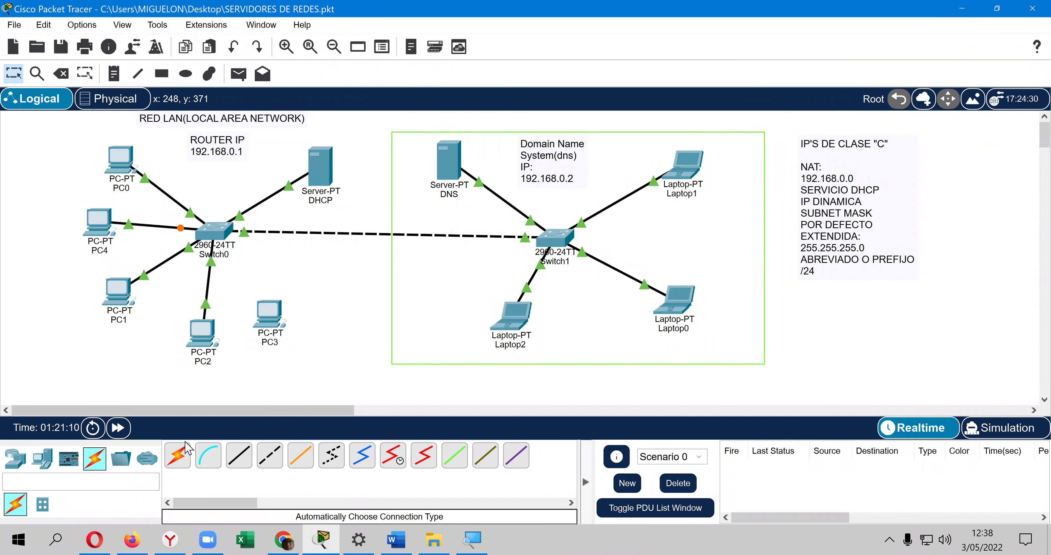
left_click(186, 450)
left_click(216, 235)
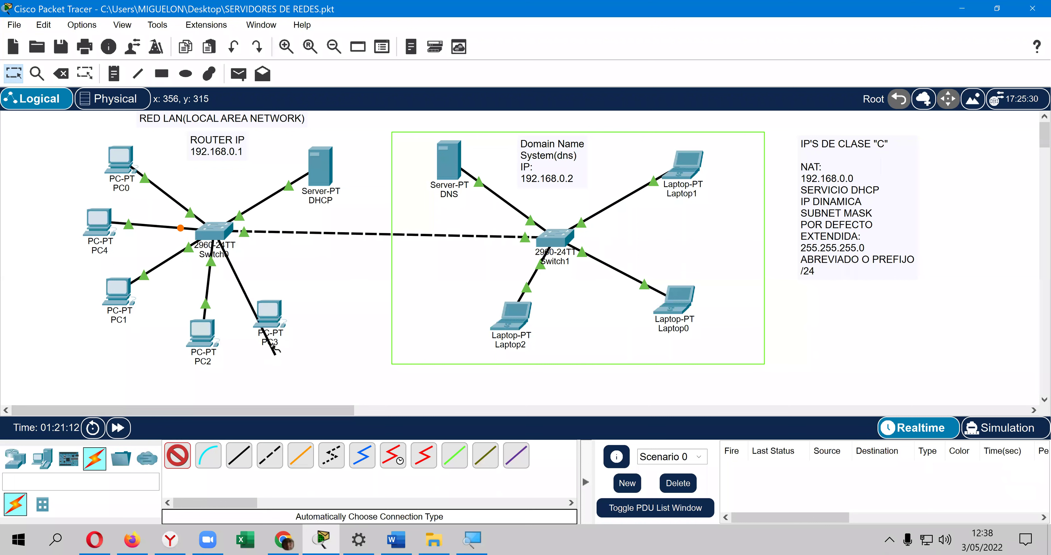
left_click(286, 320)
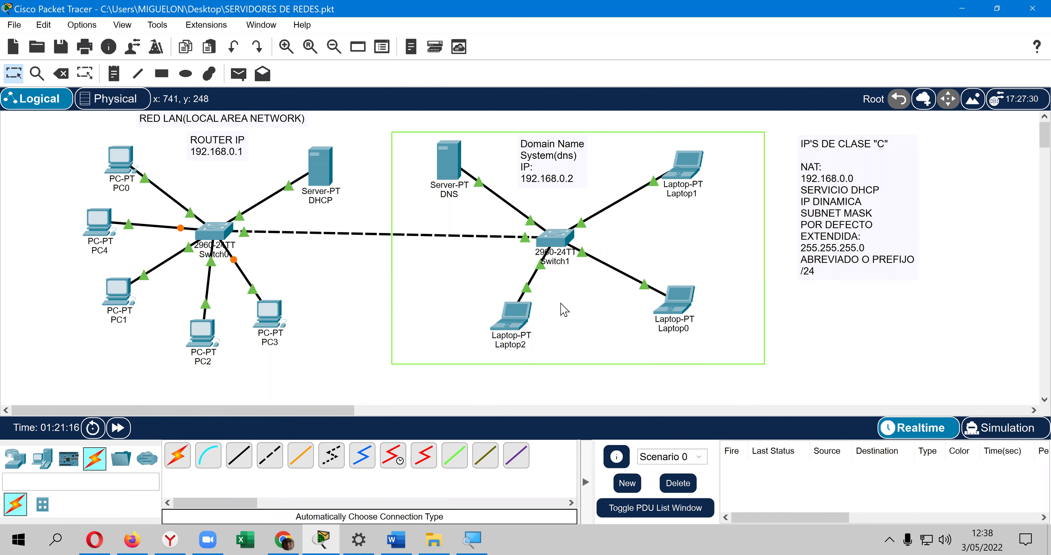
Step: Set PC4 to DHCP, retrying via Static after the failed request, to get 192.168.0.16
left_click(100, 228)
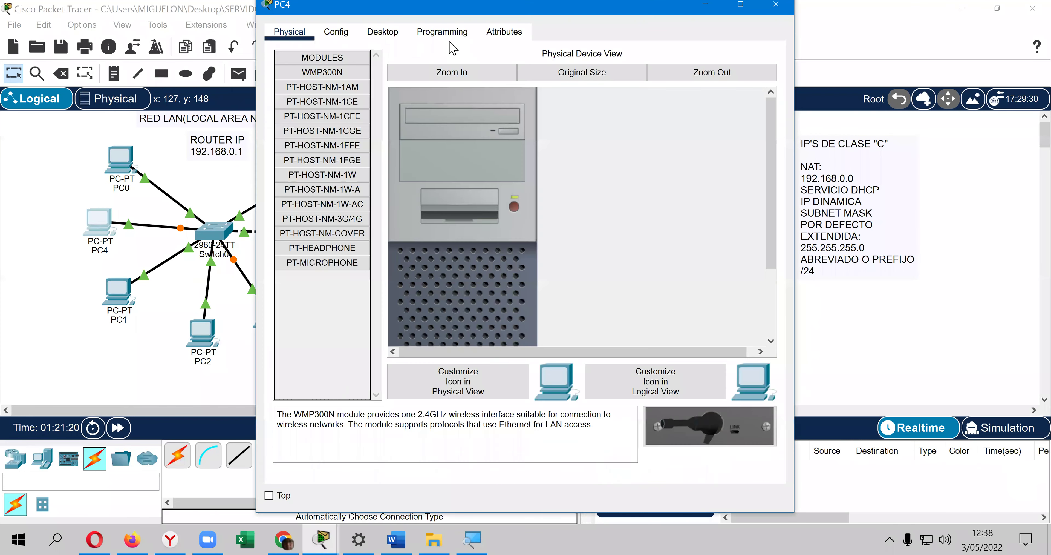
left_click(389, 37)
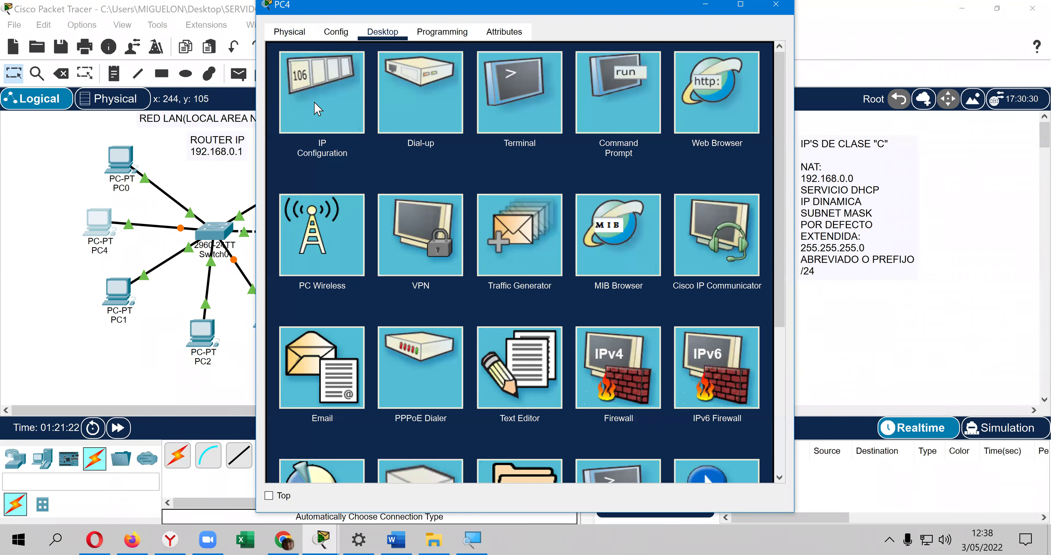
left_click(317, 108)
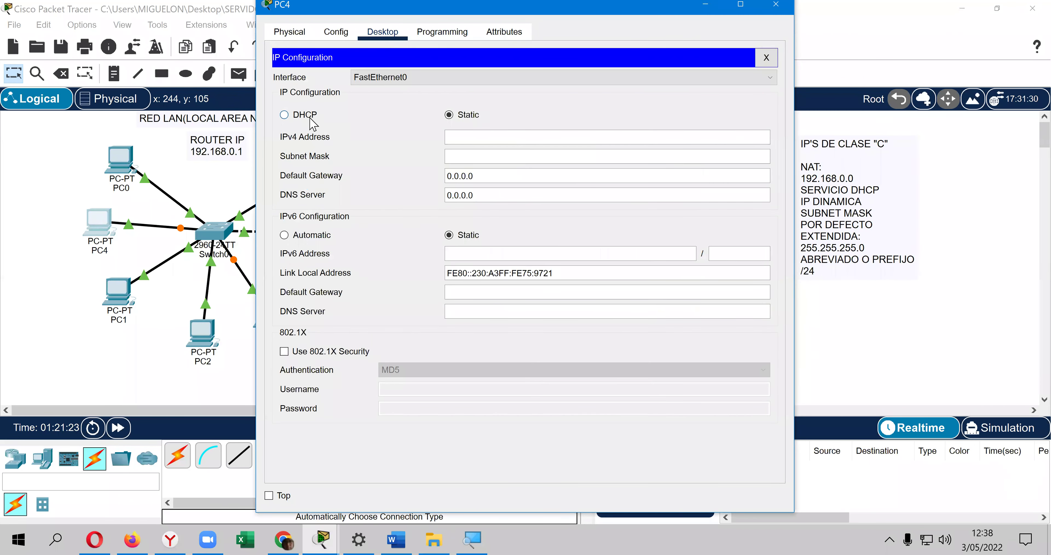
left_click(284, 115)
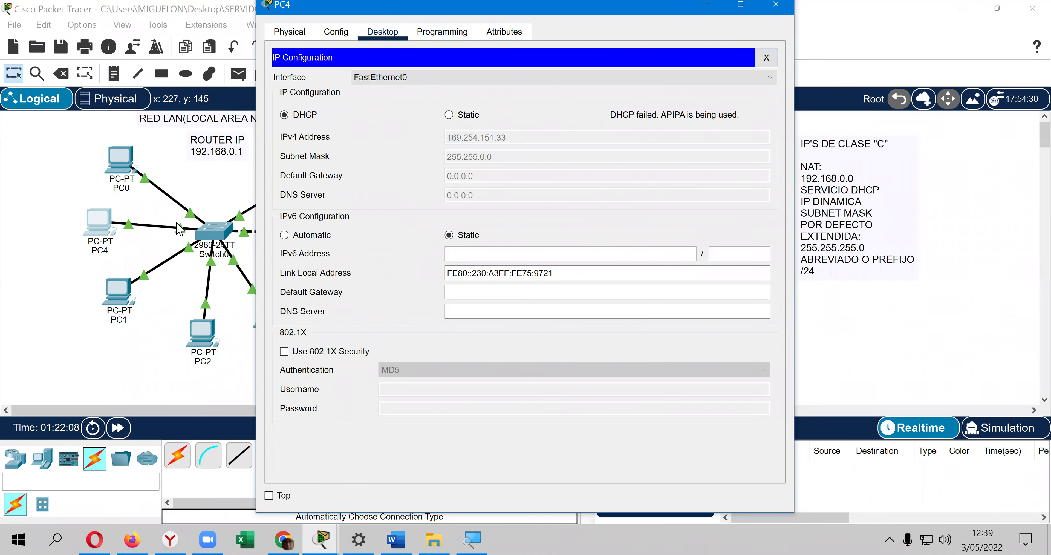
left_click(451, 116)
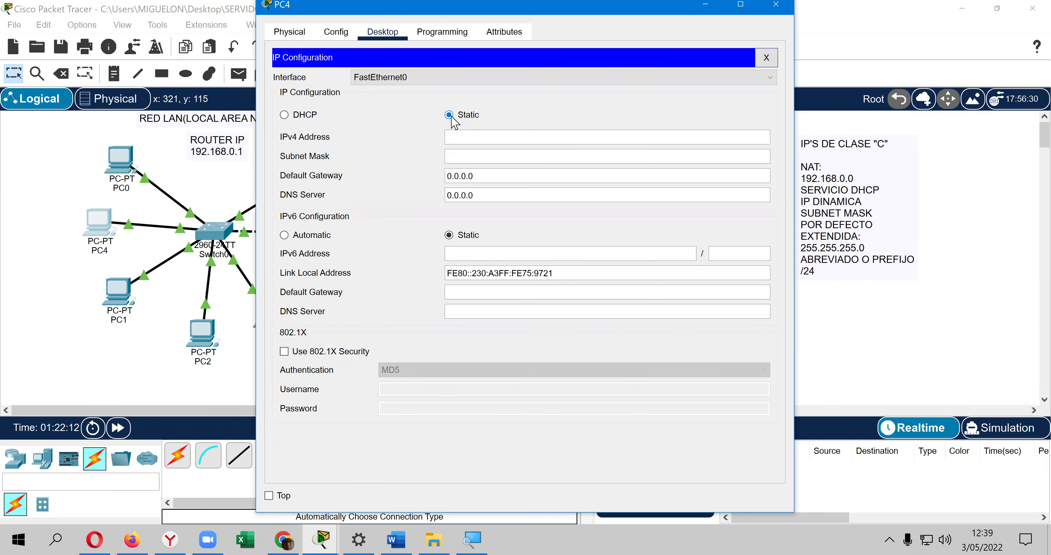
left_click(284, 114)
left_click(766, 57)
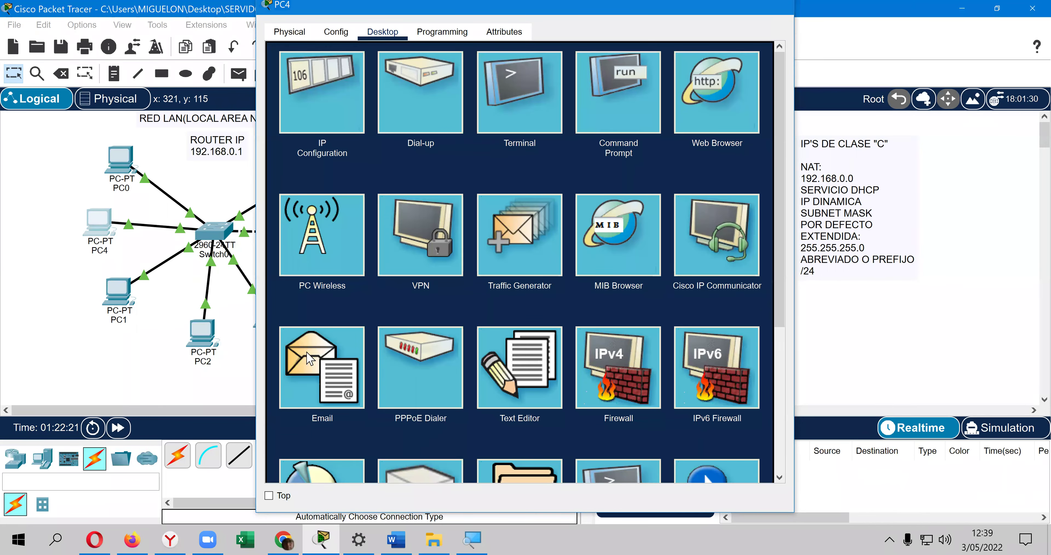
key("alt+F4")
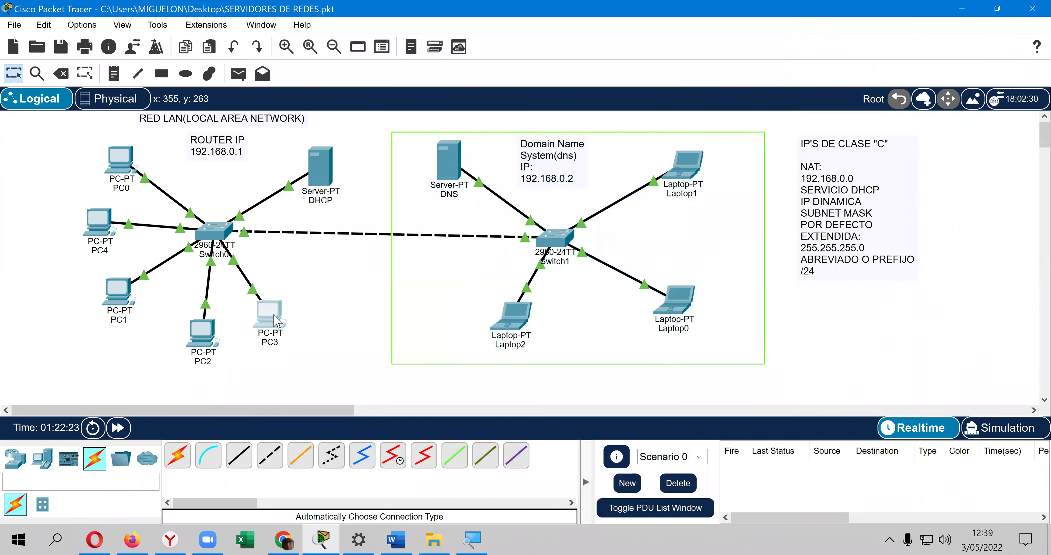
Step: Set PC3 to DHCP so it receives 192.168.0.17, then close its window
left_click(274, 320)
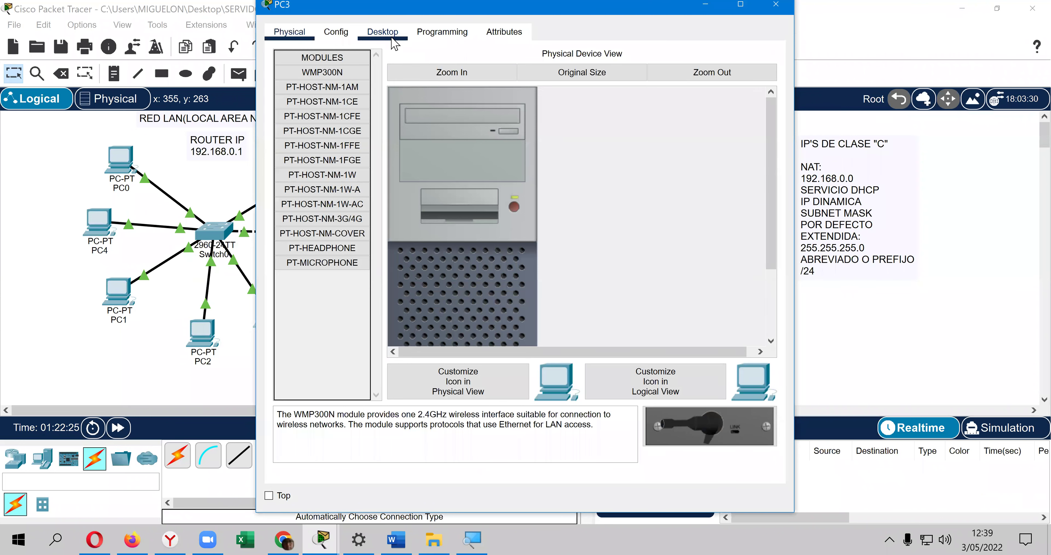
left_click(392, 39)
left_click(346, 93)
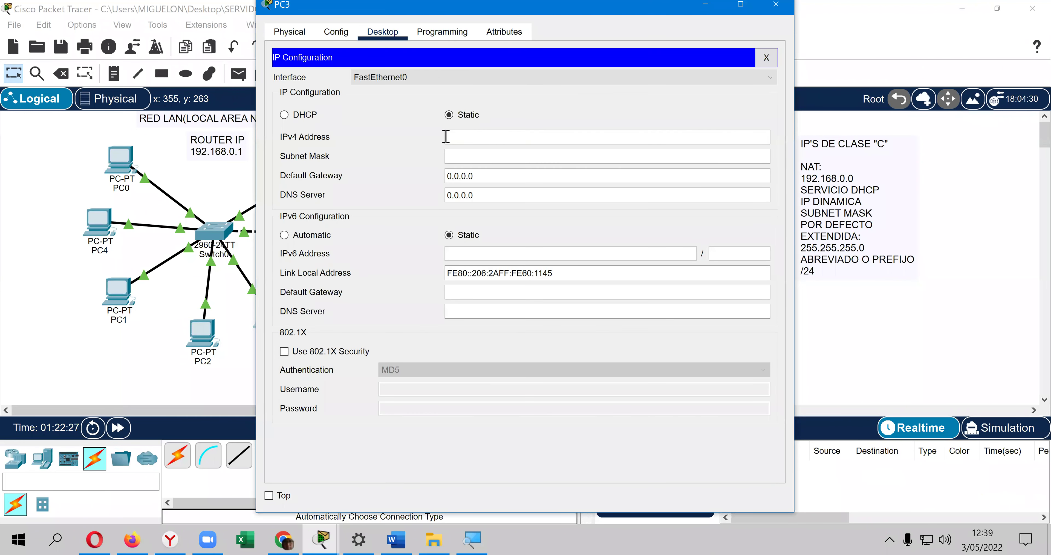
left_click(319, 120)
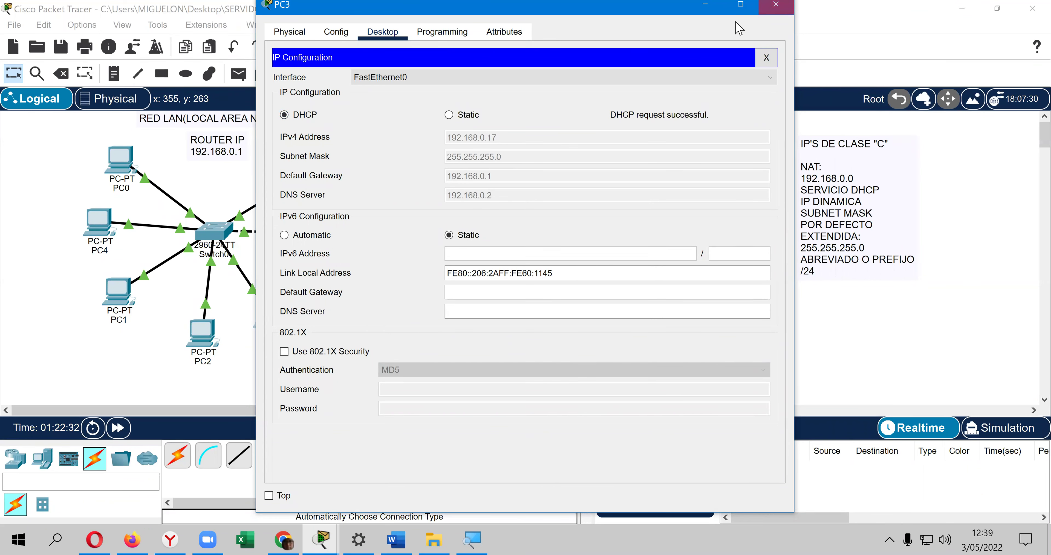
left_click(775, 4)
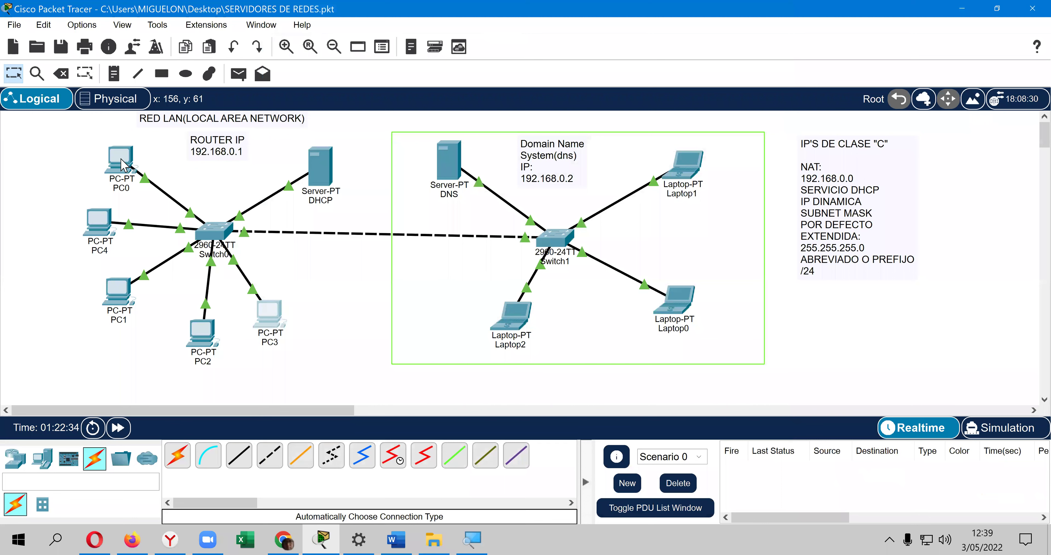
mouse_move(122, 165)
mouse_move(107, 218)
mouse_move(210, 328)
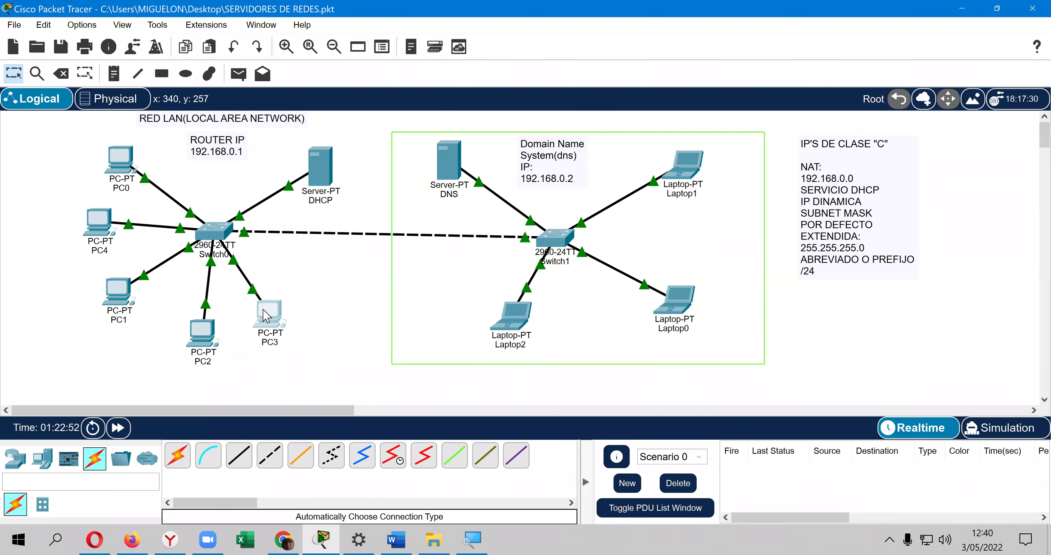
mouse_move(266, 316)
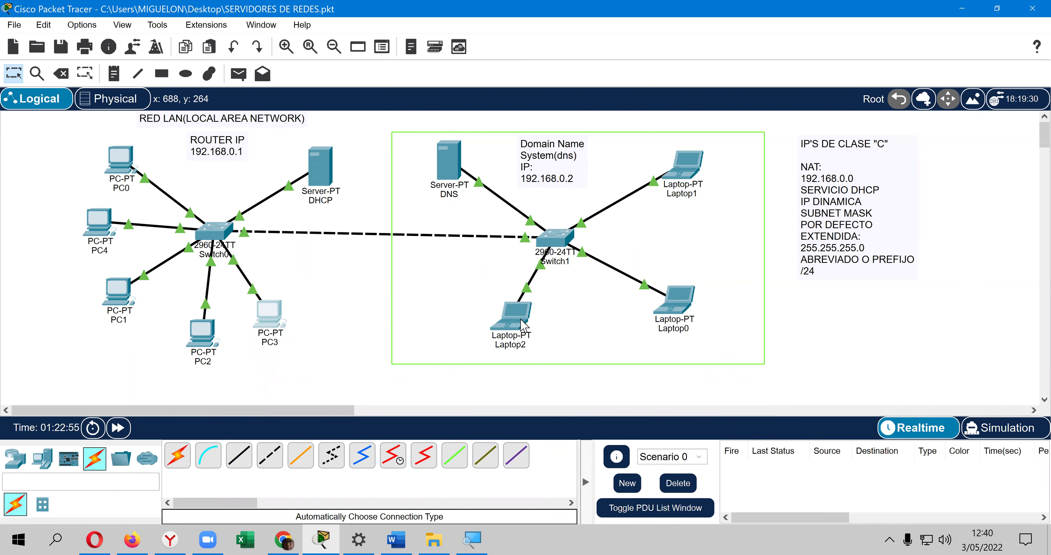
Step: Place three new laptops, Laptop3, Laptop4 and Laptop5, around Switch1
mouse_move(524, 323)
left_click(44, 460)
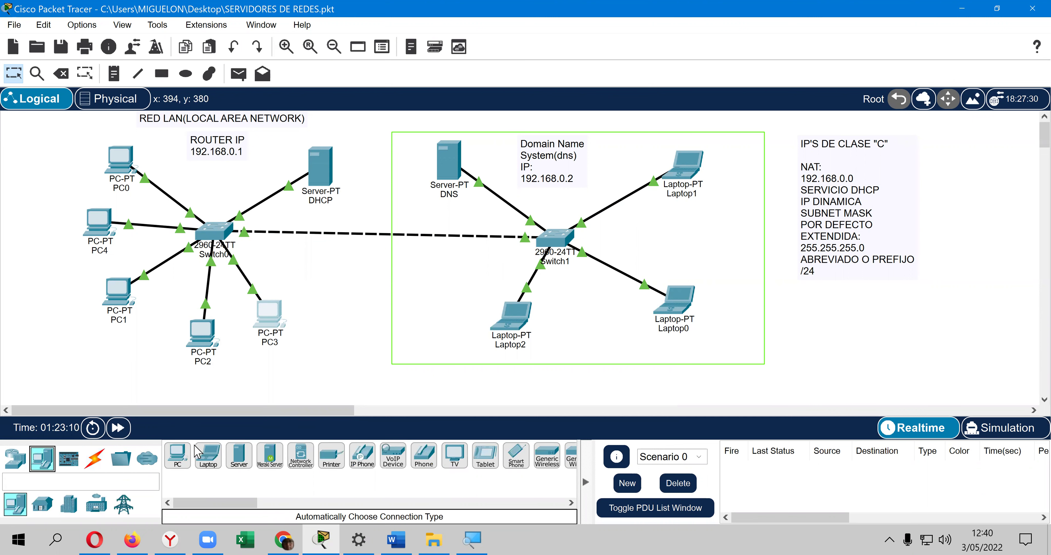
left_click(207, 456)
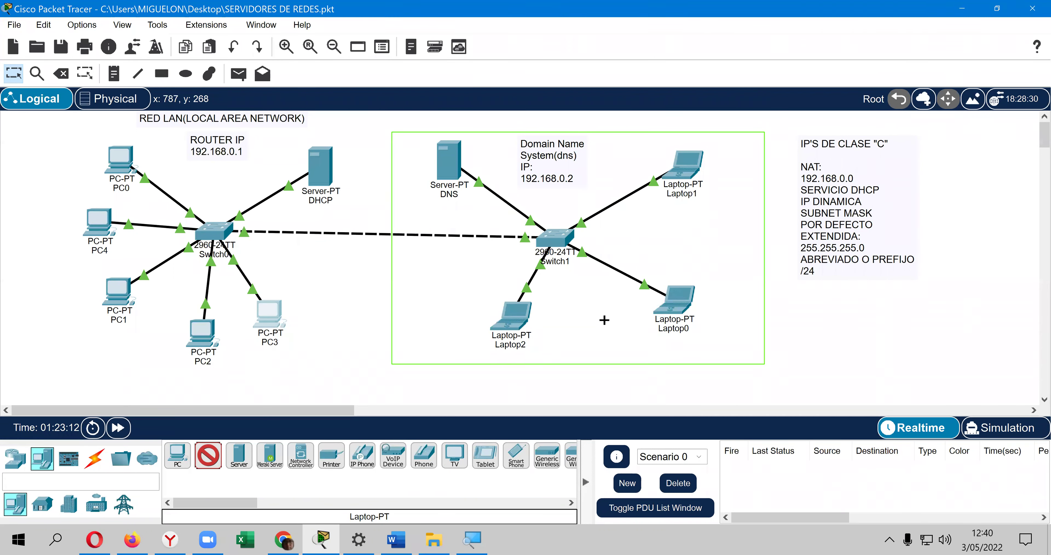
left_click(596, 328)
left_click(669, 249)
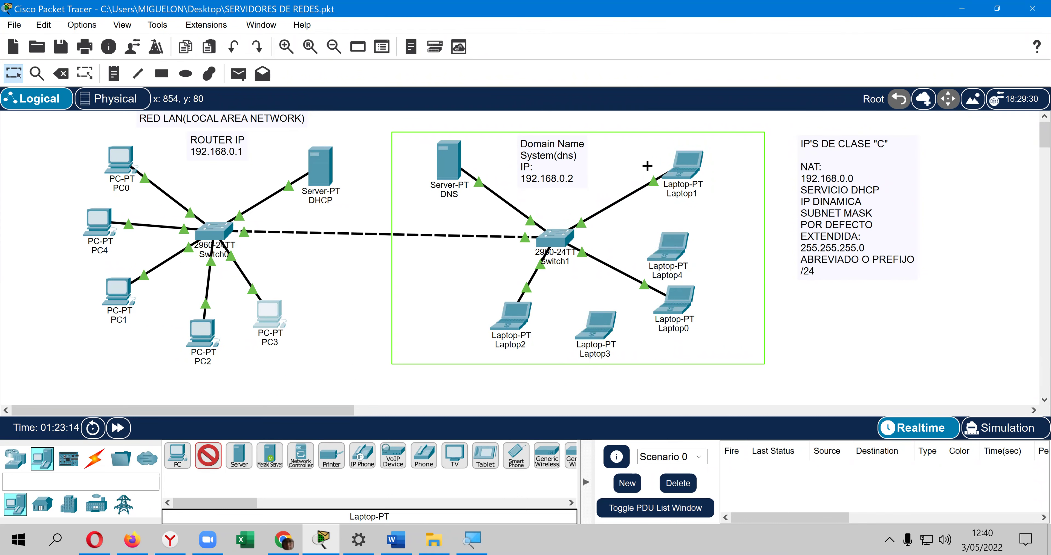
left_click(625, 145)
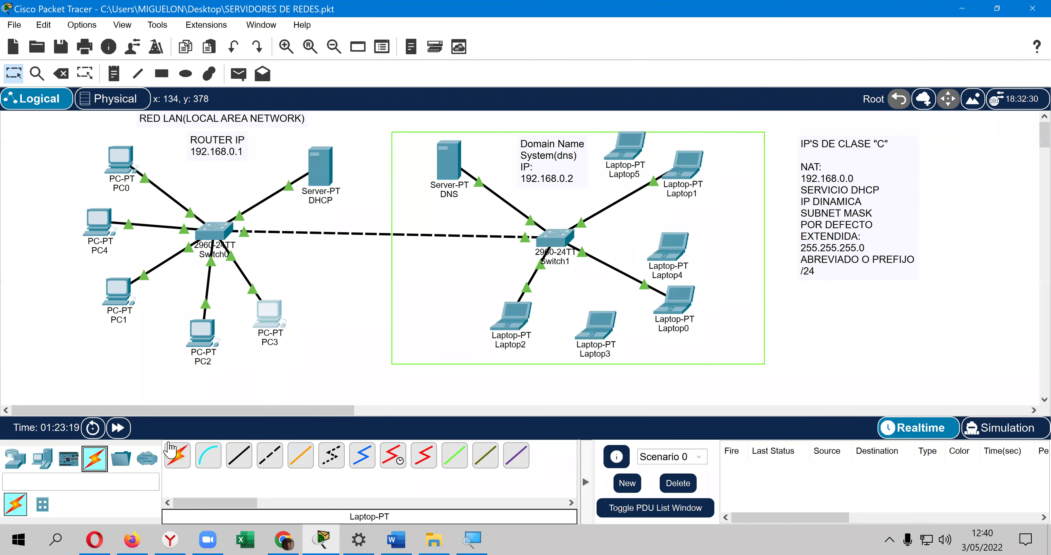
Step: Cable Laptop3, Laptop4 and Laptop5 to Switch1 automatically, dismissing one connection error
left_click(174, 454)
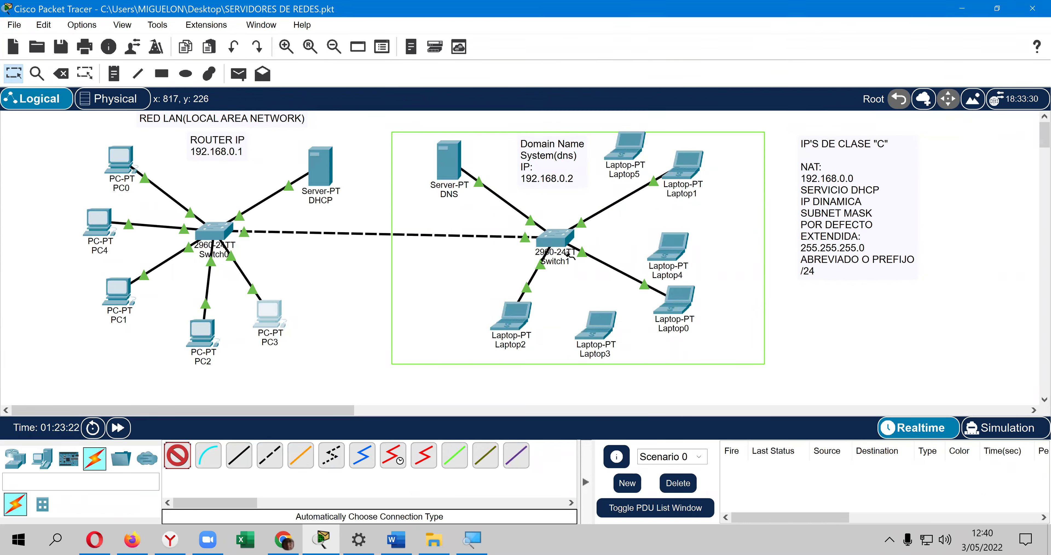
left_click(586, 317)
left_click(561, 242)
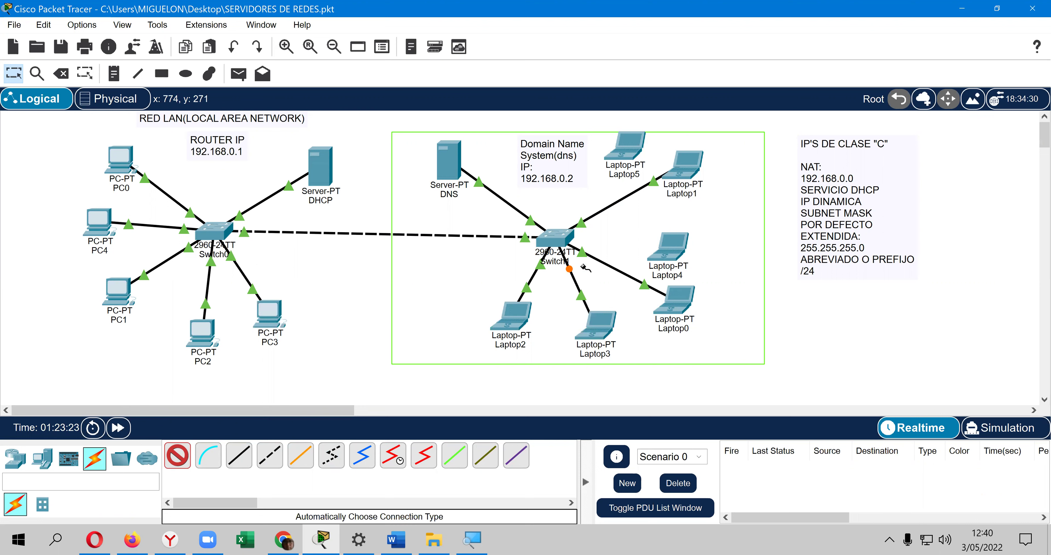
left_click(559, 239)
left_click(669, 247)
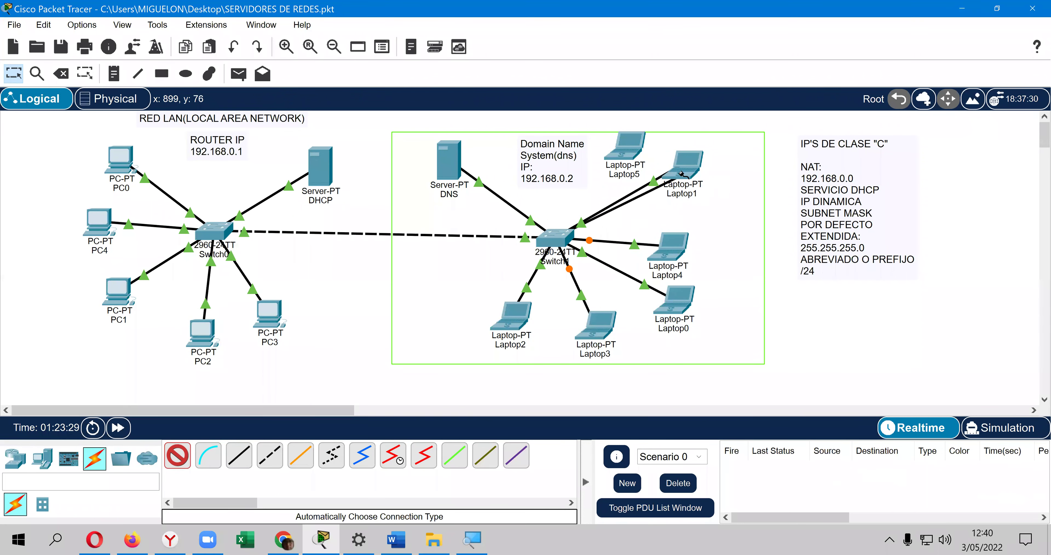
left_click(694, 189)
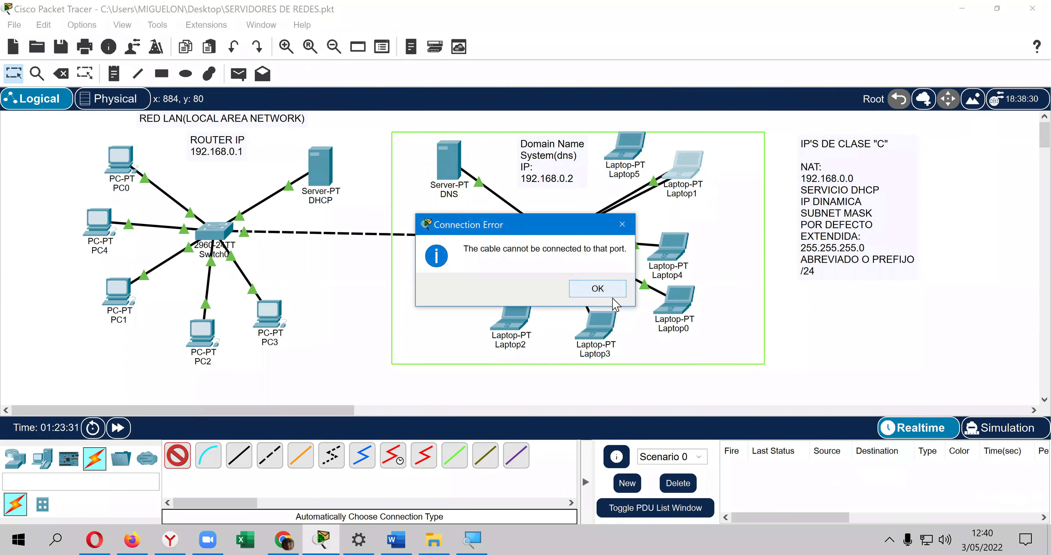
key("Return")
left_click(626, 174)
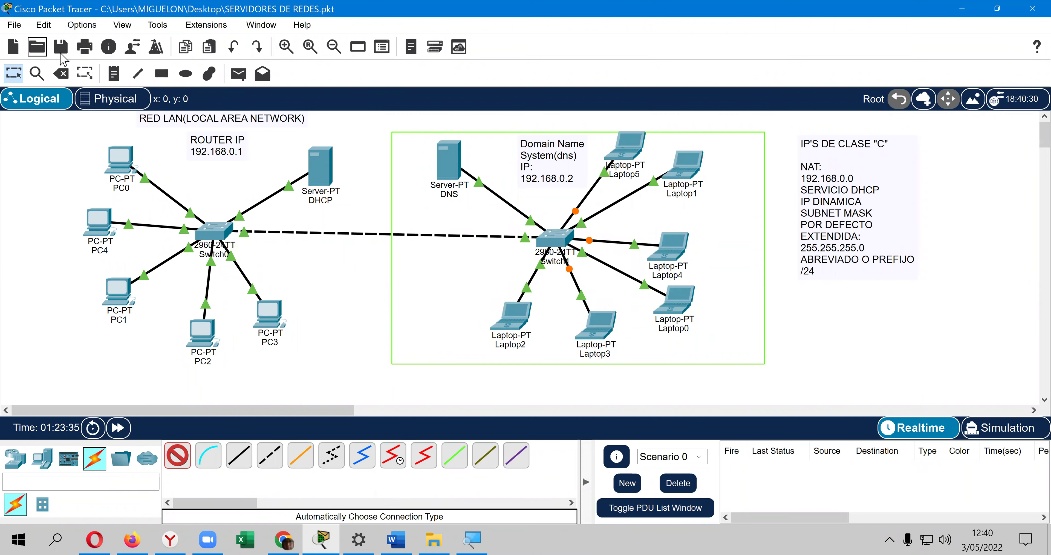
Step: Save the network, then switch Laptop3 to DHCP so it receives 192.168.0.18
key("ctrl+s")
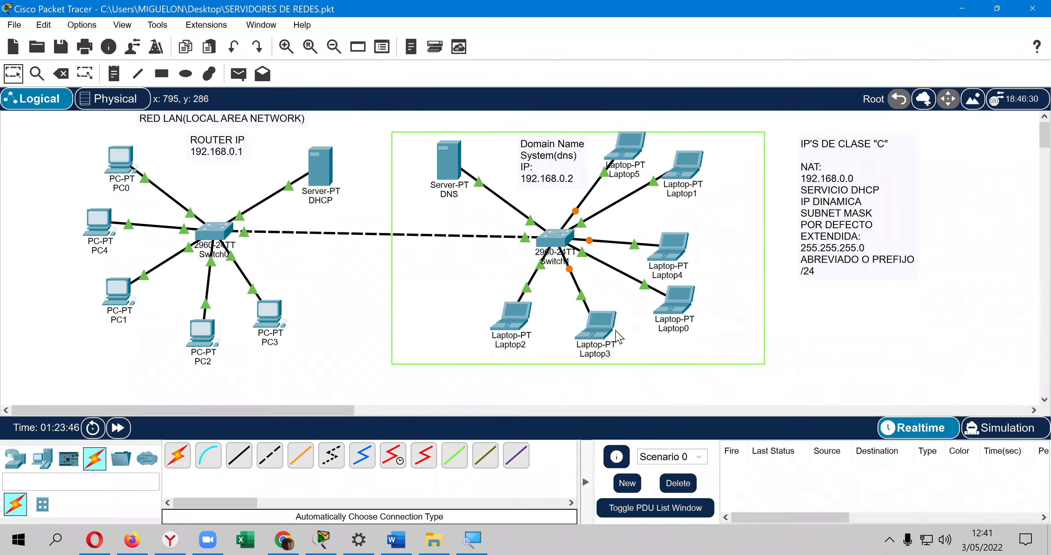
mouse_move(610, 325)
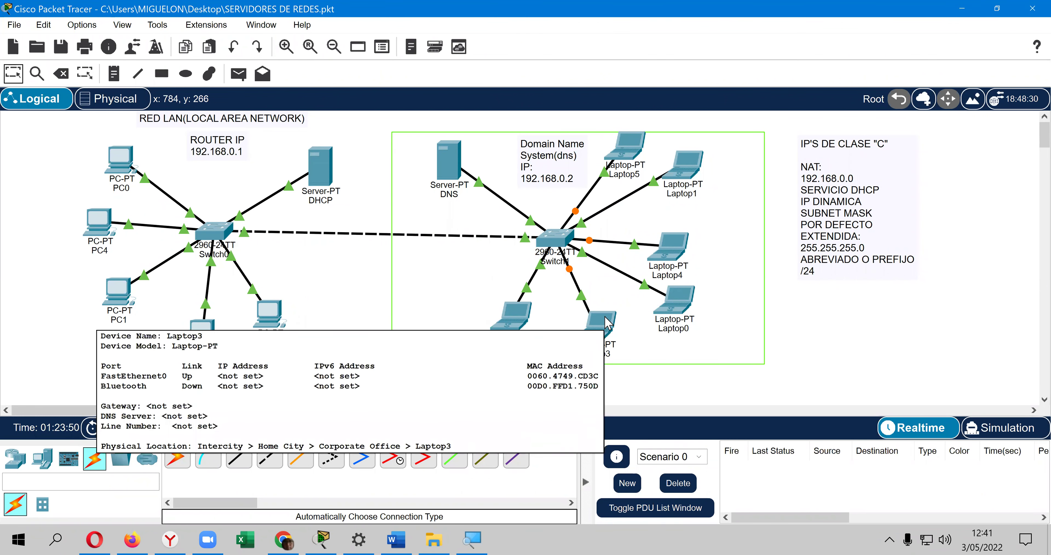
left_click(609, 324)
left_click(383, 35)
left_click(341, 73)
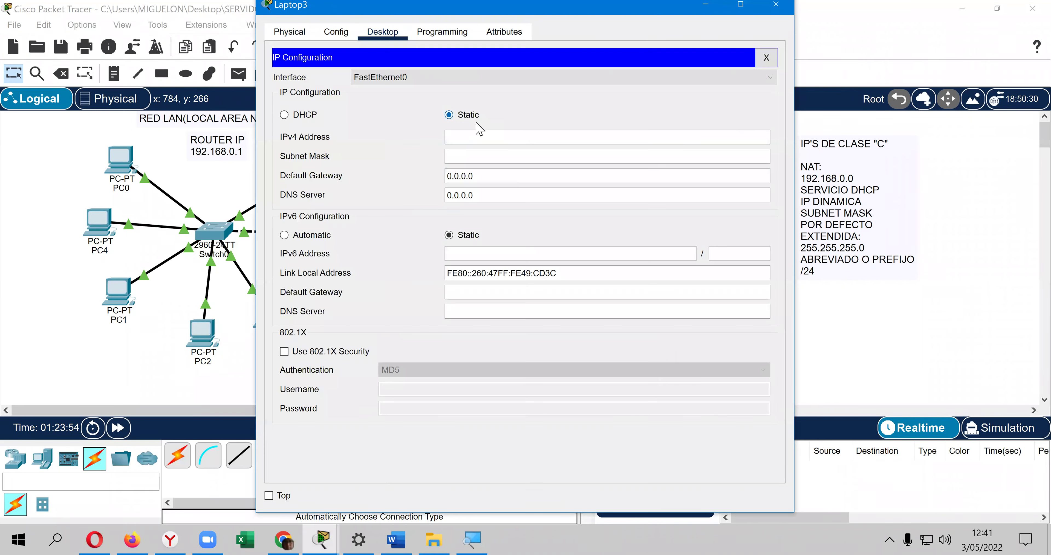
left_click(317, 116)
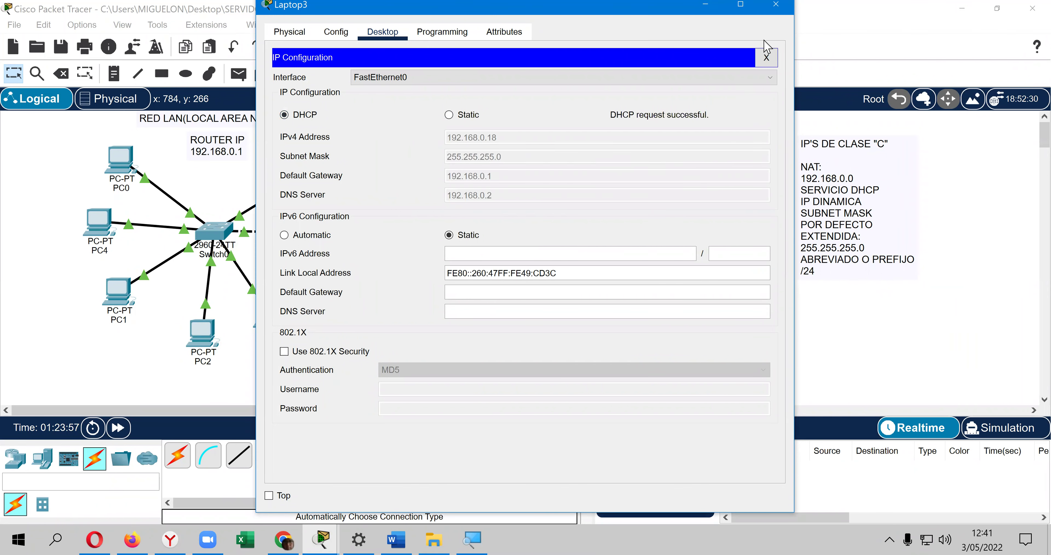
left_click(769, 57)
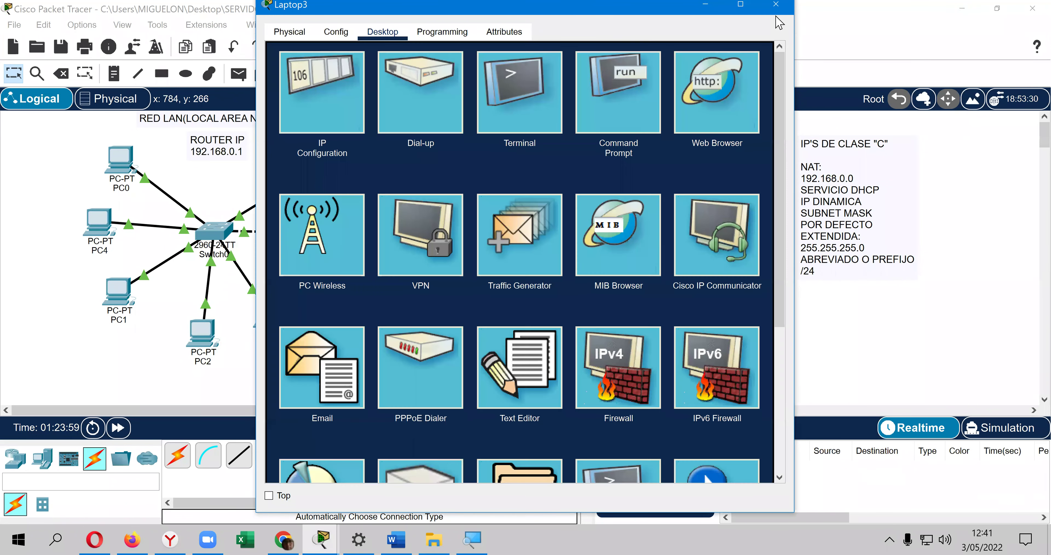
left_click(776, 5)
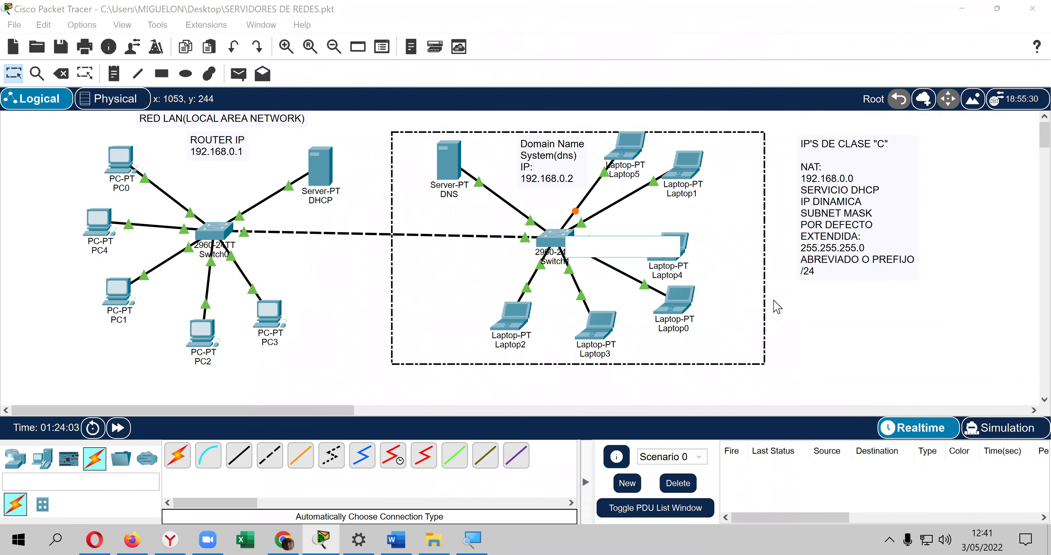
left_click(720, 302)
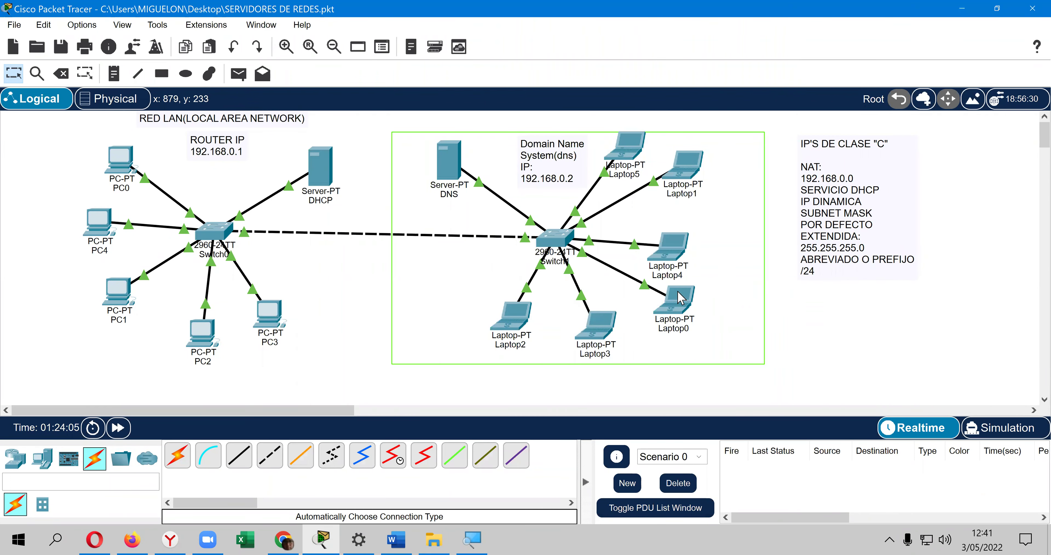
mouse_move(680, 298)
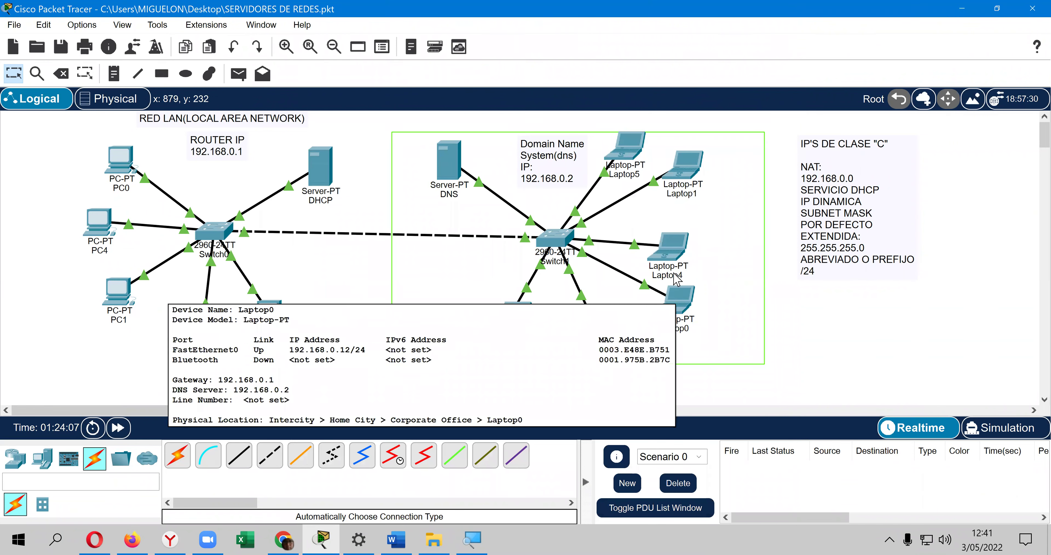
Step: Set Laptop4 to obtain its address 192.168.0.19 by DHCP
left_click(672, 252)
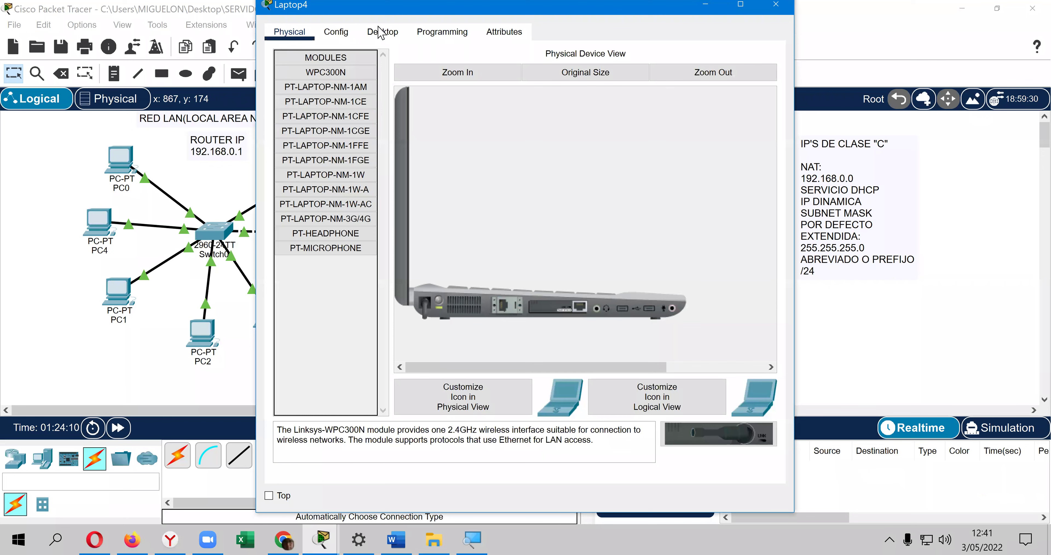
left_click(386, 36)
left_click(318, 85)
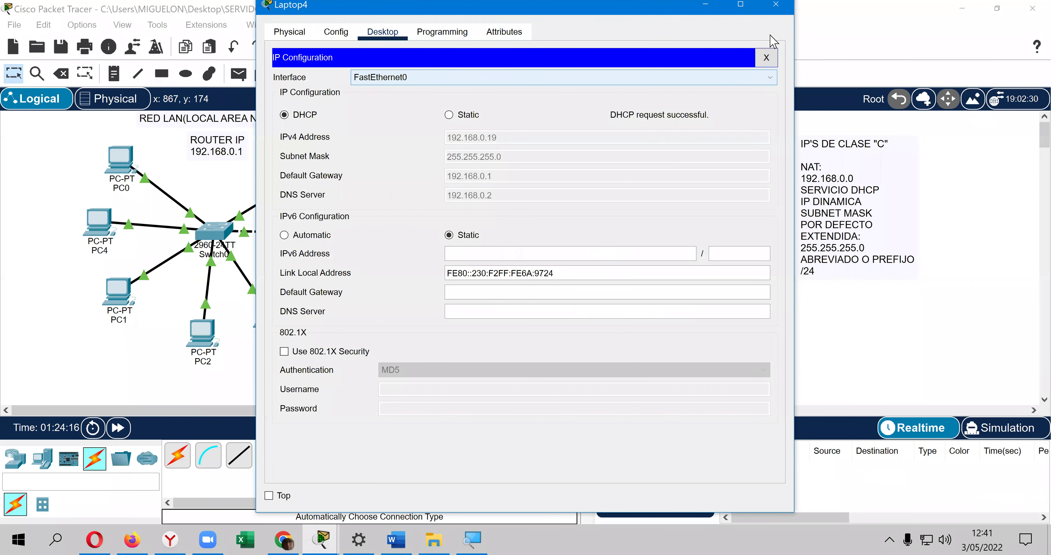
left_click(767, 26)
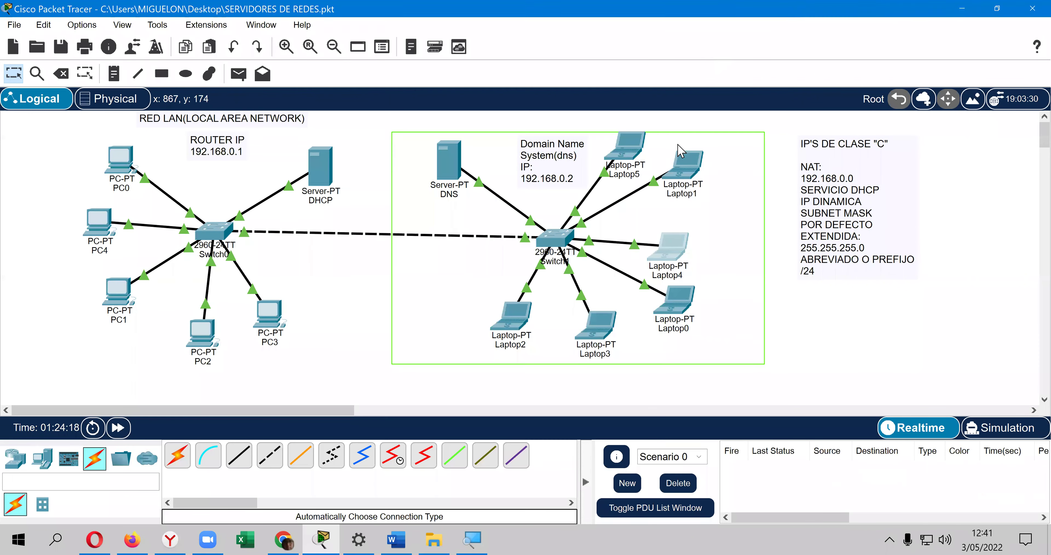
Step: Rearrange Laptop5, Laptop2, Laptop4 and Laptop1 around Switch1, with Laptop2 on top and Laptop5 lower left
left_click_drag(591, 198, 432, 277)
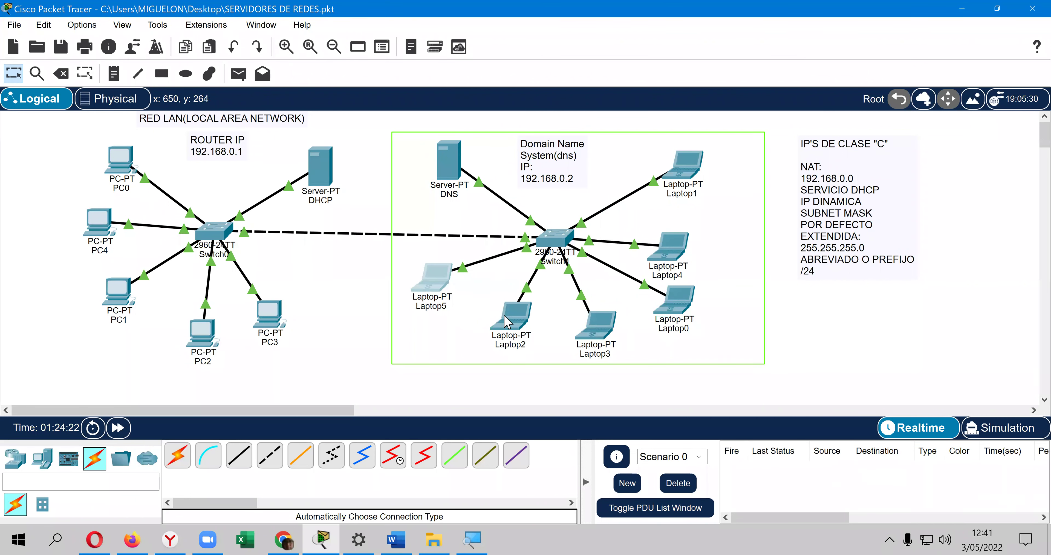
left_click_drag(508, 318, 617, 163)
left_click_drag(674, 245, 683, 234)
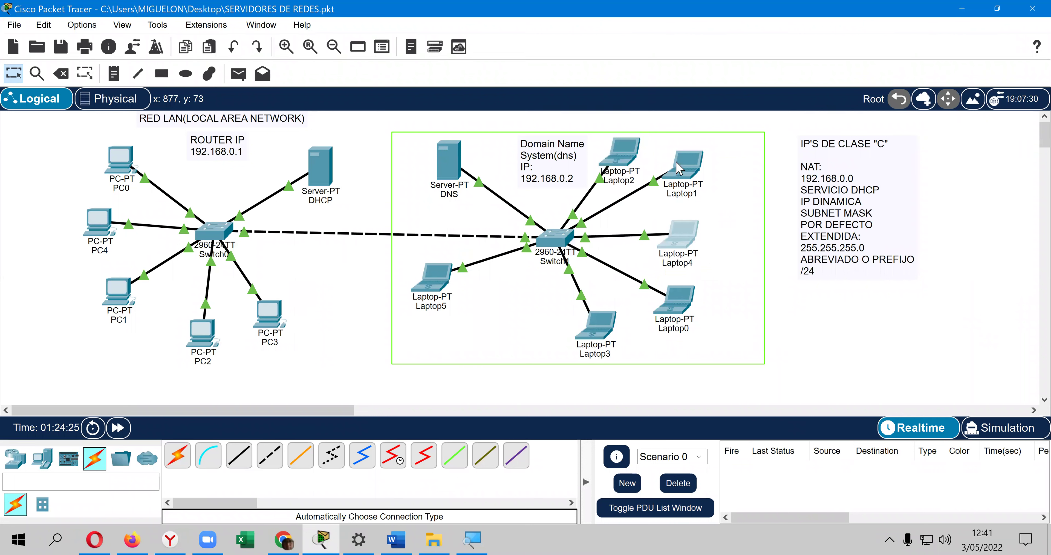
left_click_drag(680, 168, 684, 176)
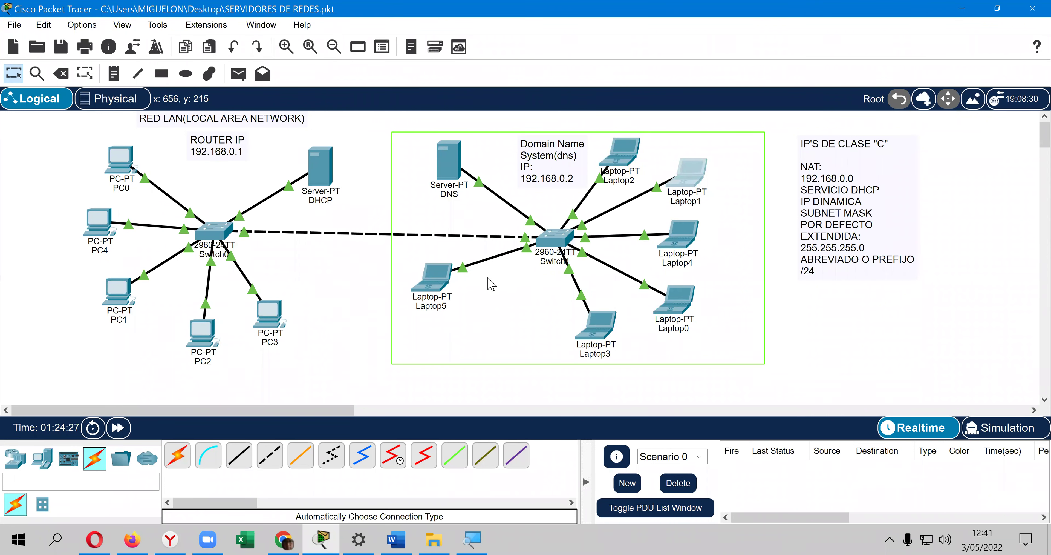
left_click_drag(441, 284, 428, 326)
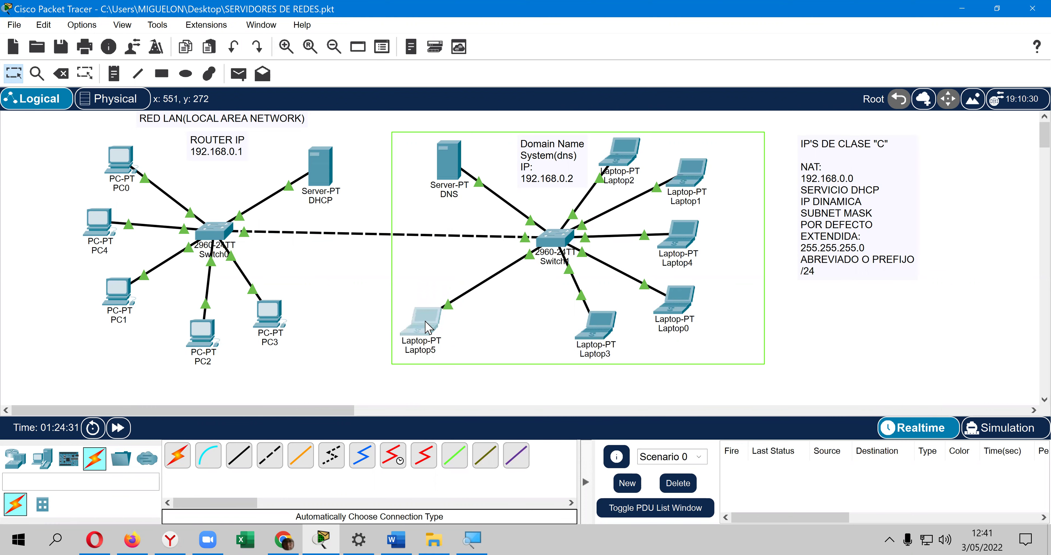
Step: Switch Laptop5 to DHCP; the request fails and it falls back to APIPA 169.254.91.169
left_click(427, 326)
left_click(382, 32)
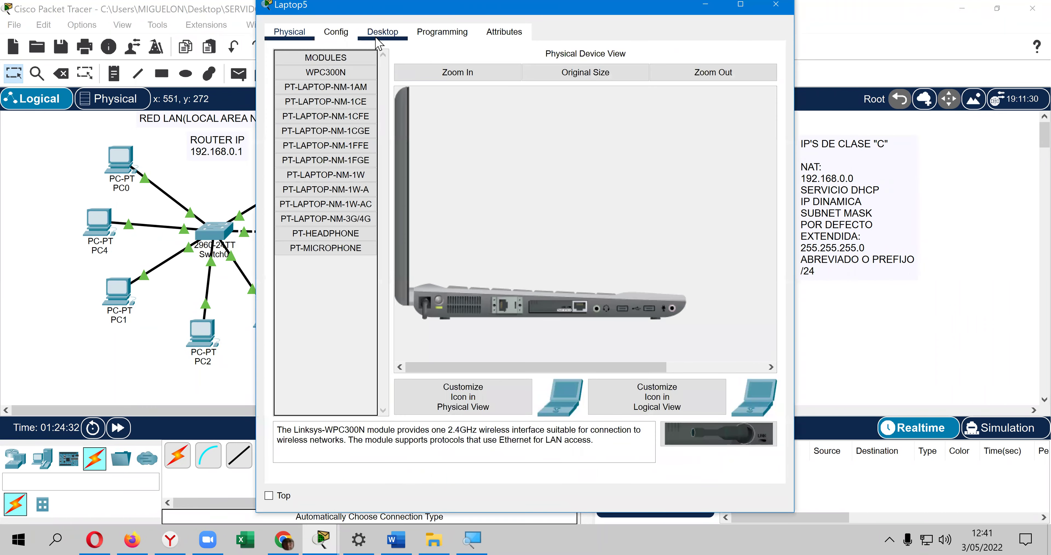
left_click(322, 87)
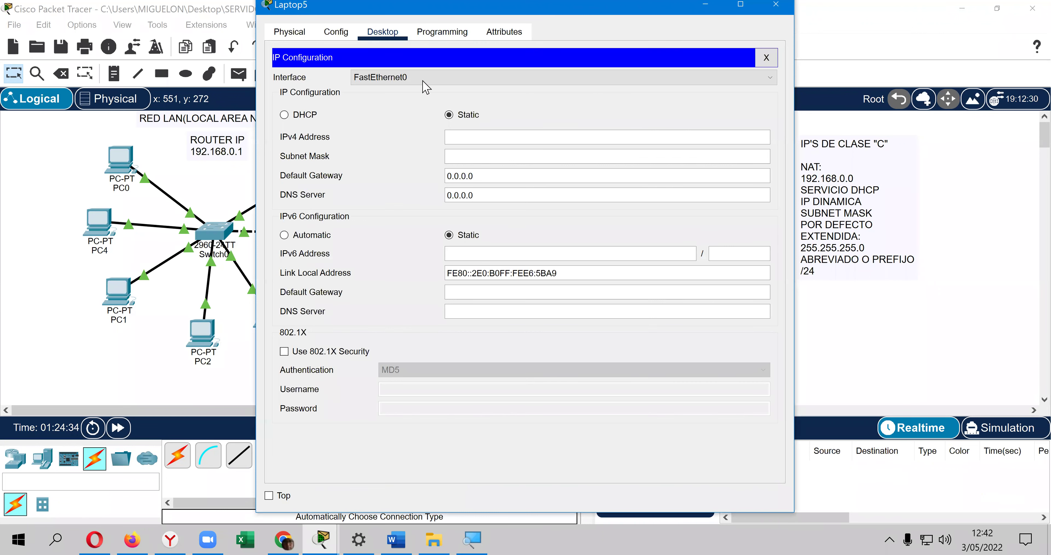
left_click(301, 114)
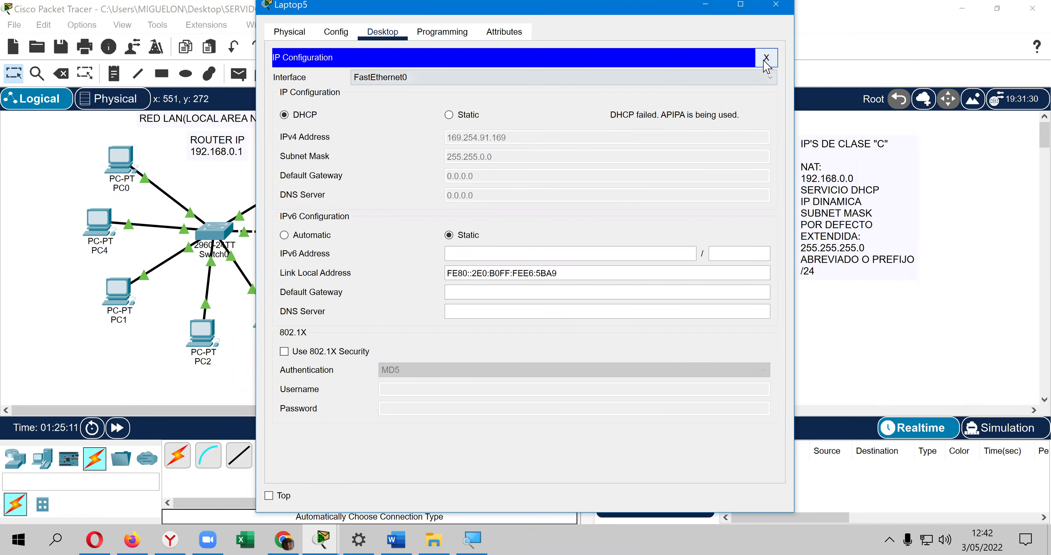
left_click(777, 8)
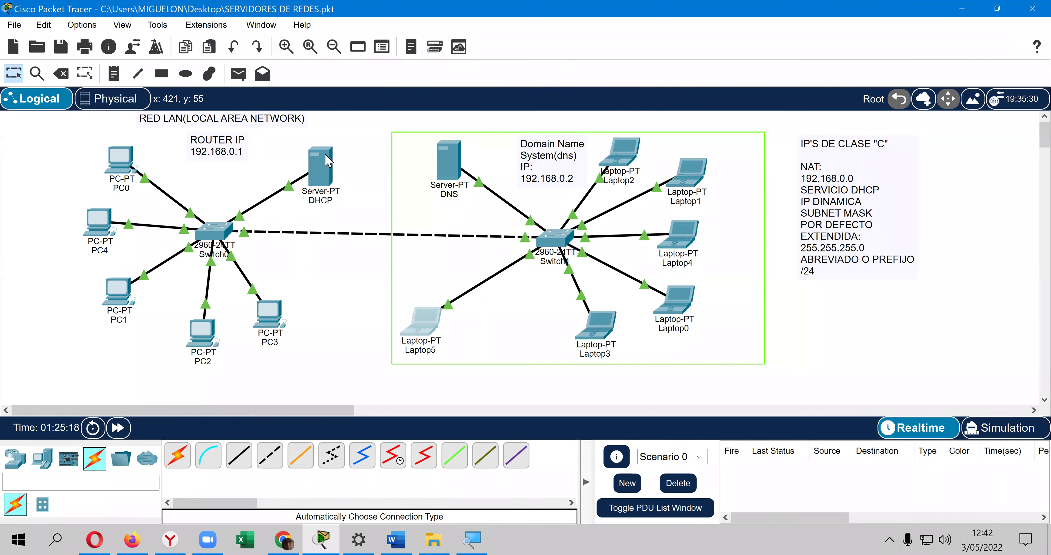
Step: Change the DHCP serverPool's Maximum Number of Users from 10 to 20 and save the pool
left_click(329, 160)
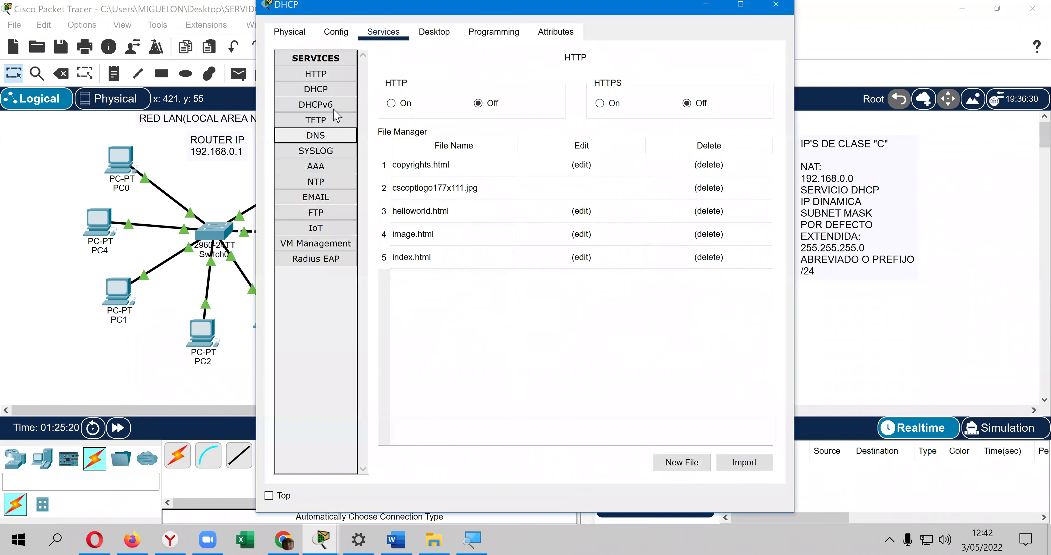
left_click(335, 93)
double_click(601, 200)
type("20")
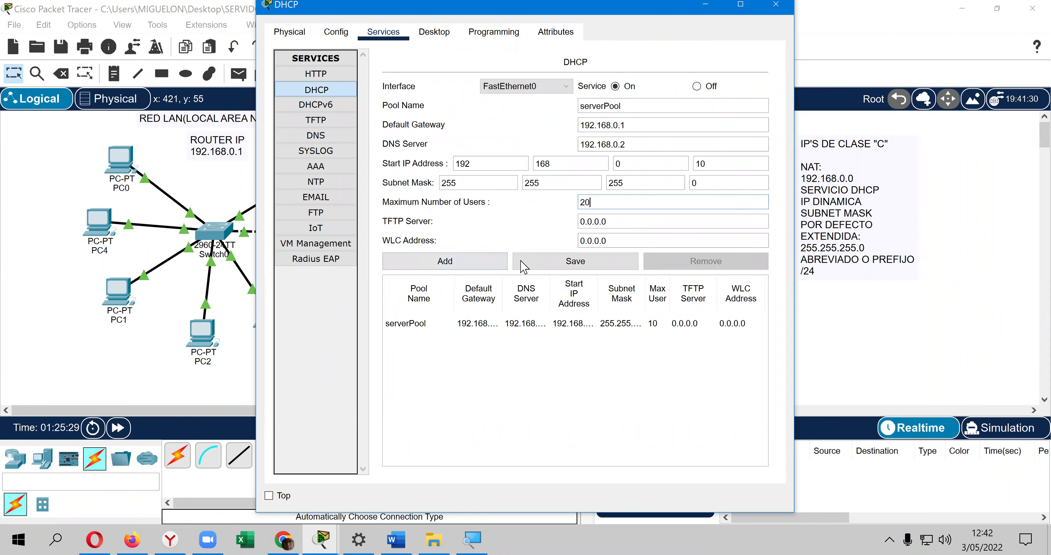
left_click(556, 264)
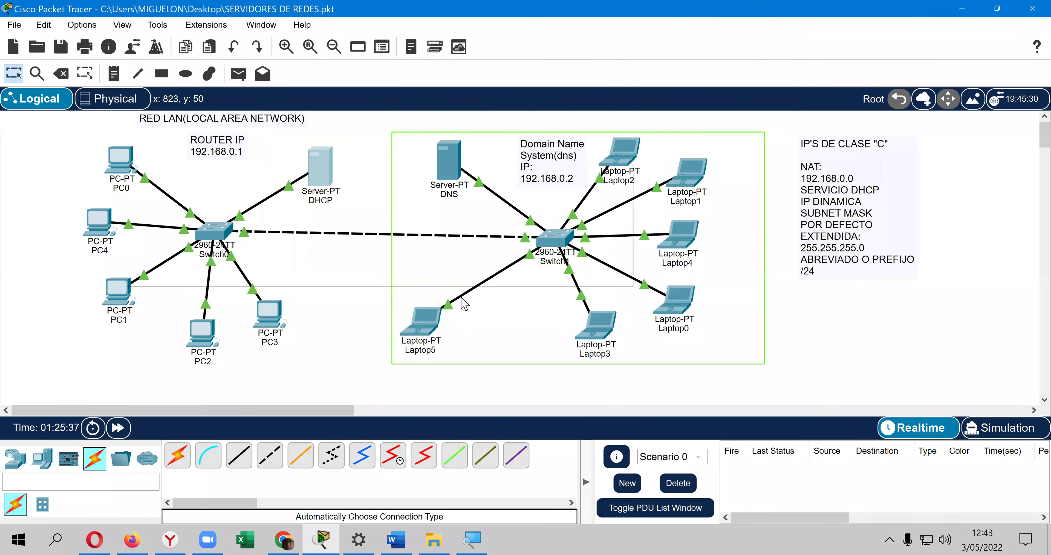
Step: Toggle Laptop5 from Static back to DHCP until it gets 192.168.0.20, gateway 192.168.0.1, DNS 192.168.0.2
left_click(428, 316)
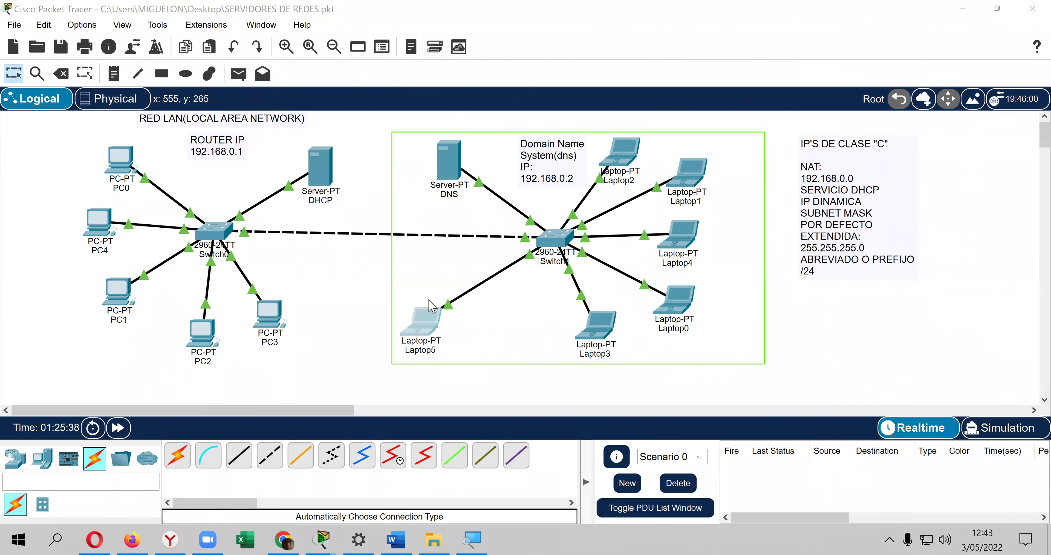
left_click(344, 90)
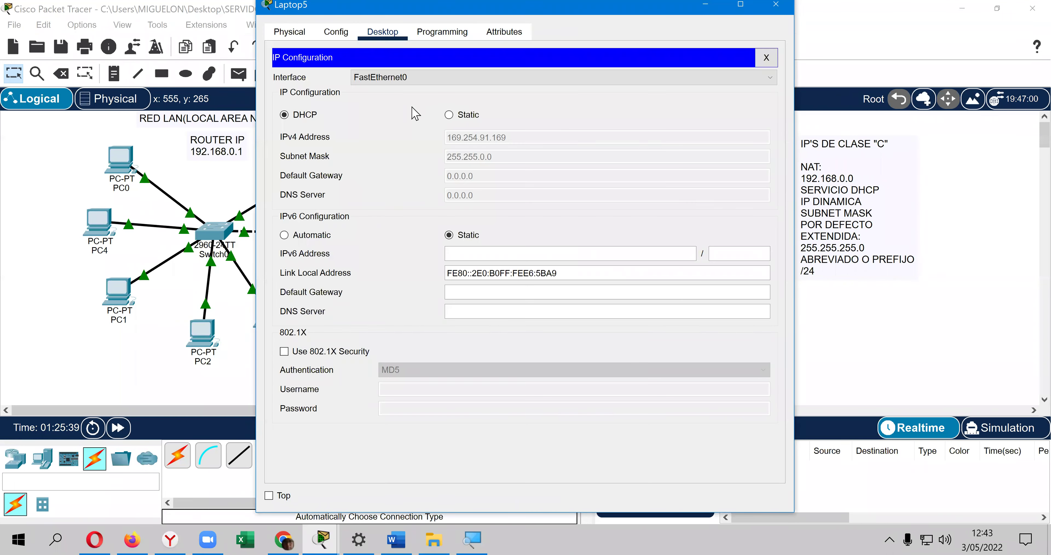
left_click(449, 115)
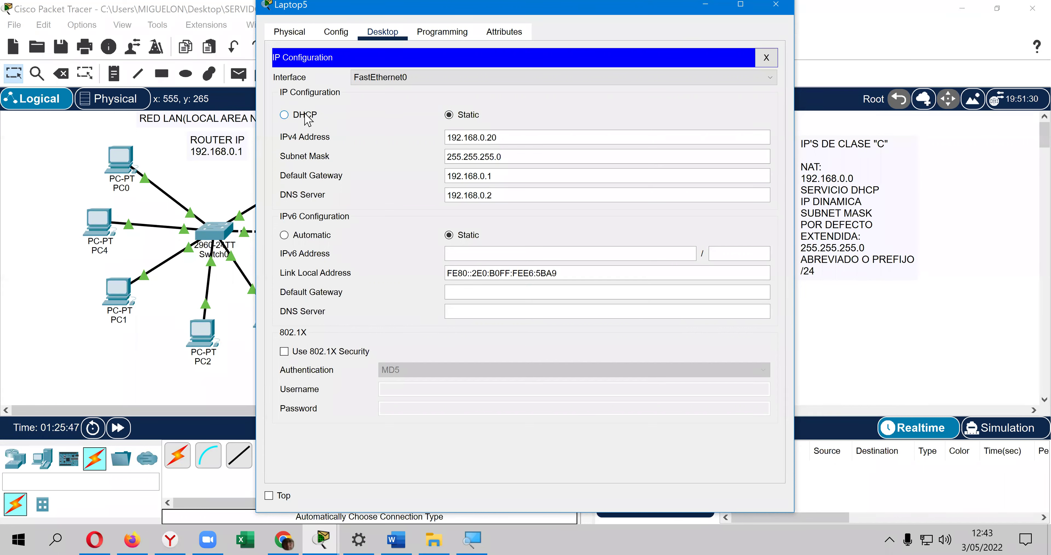
left_click(307, 116)
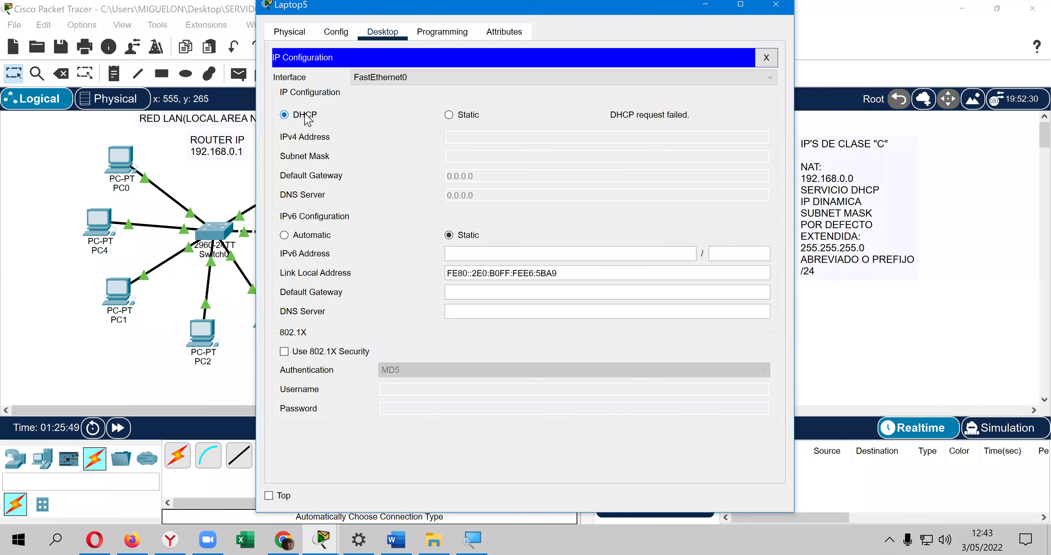
left_click(307, 117)
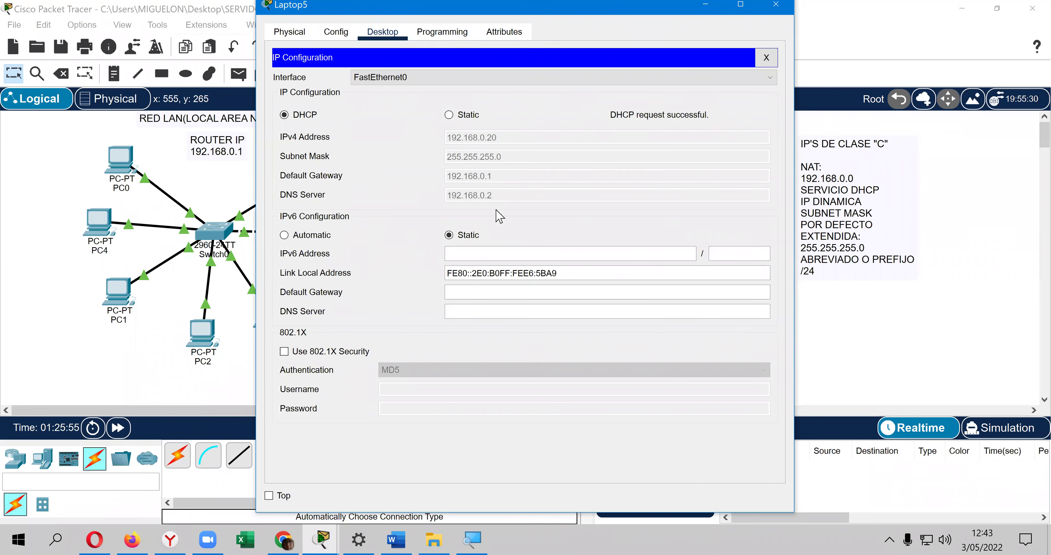
left_click(766, 57)
left_click(776, 4)
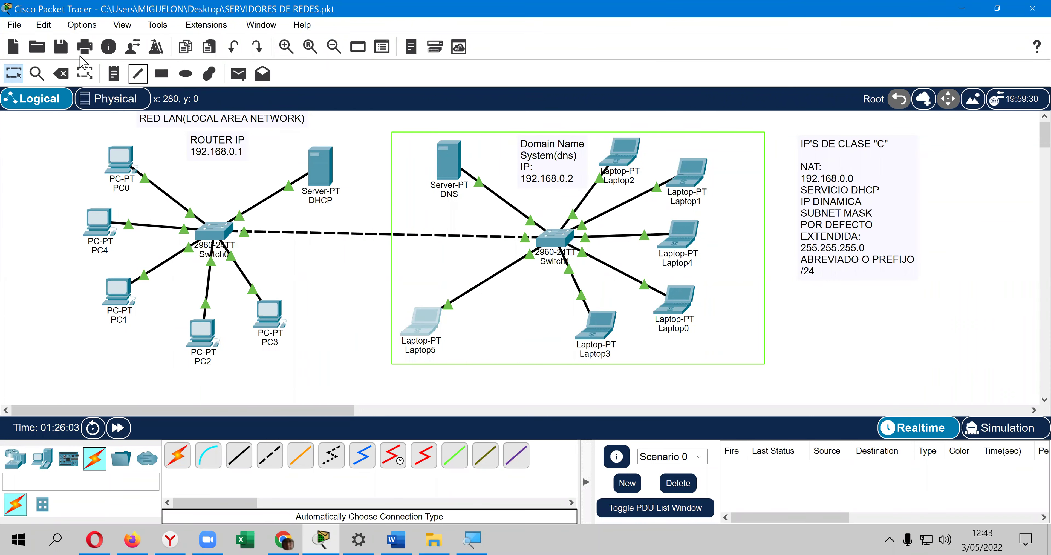
Step: Save the network, then lower the serverPool's Maximum Number of Users from 20 to 5 and save it
left_click(62, 47)
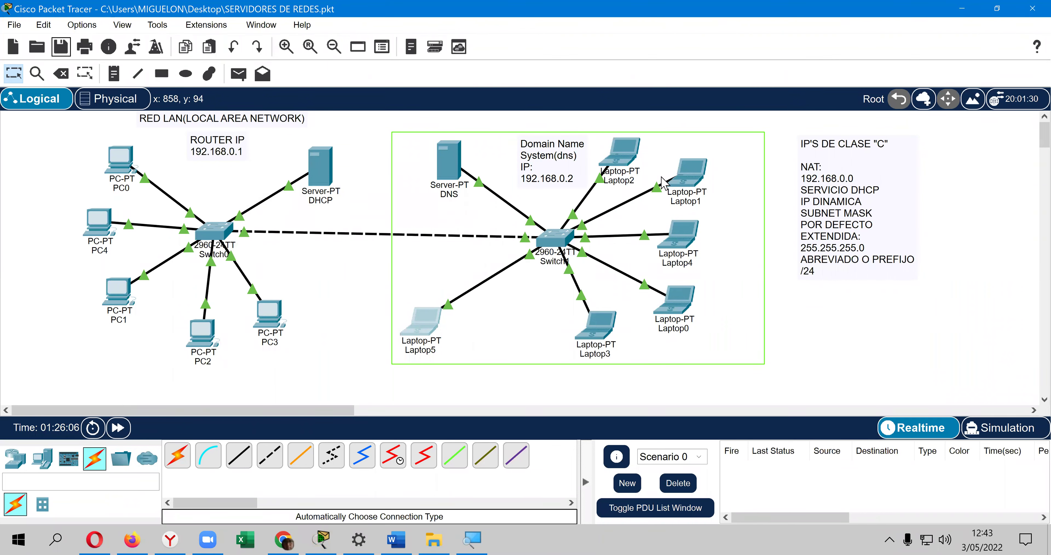
left_click(317, 172)
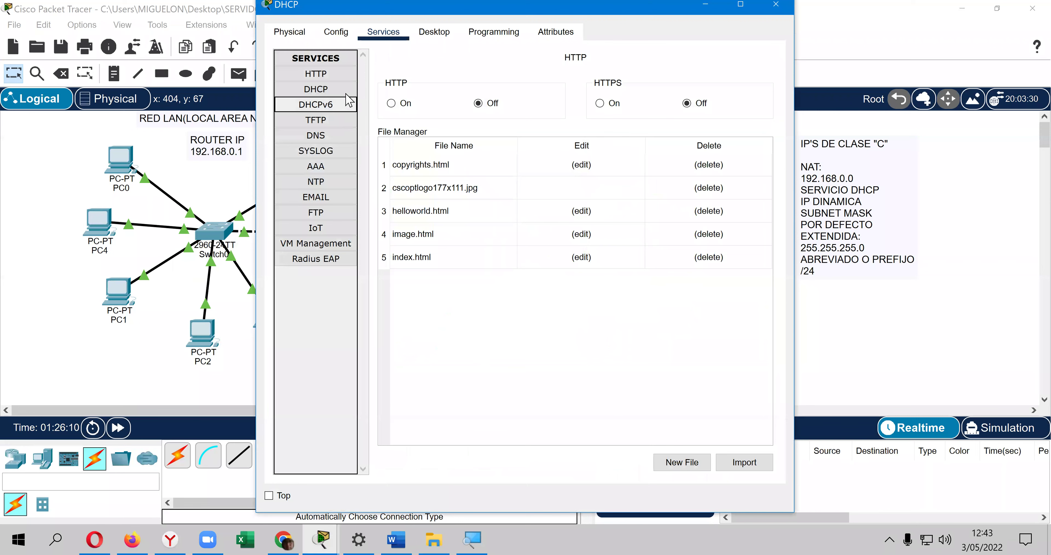
left_click(347, 98)
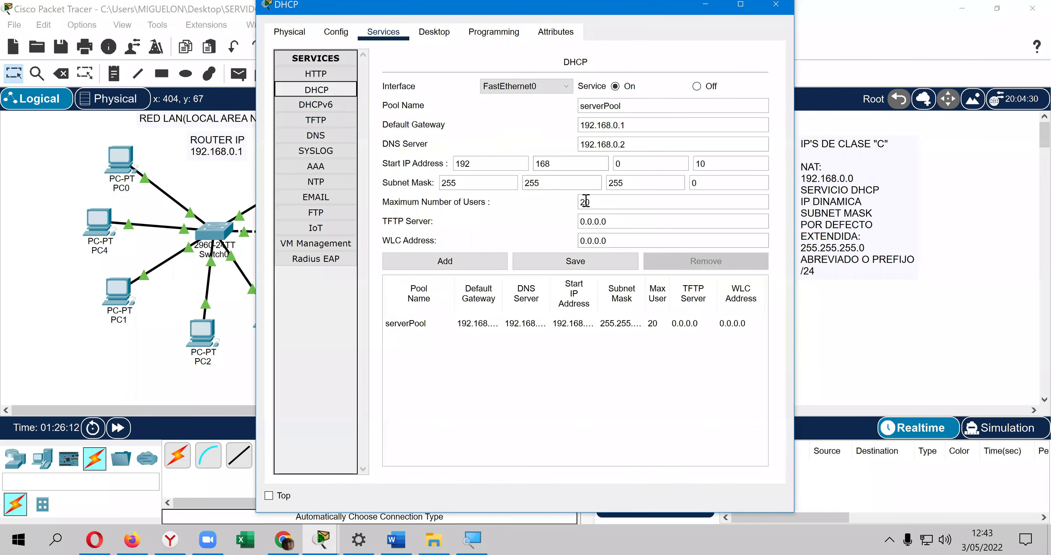
left_click_drag(594, 202, 516, 204)
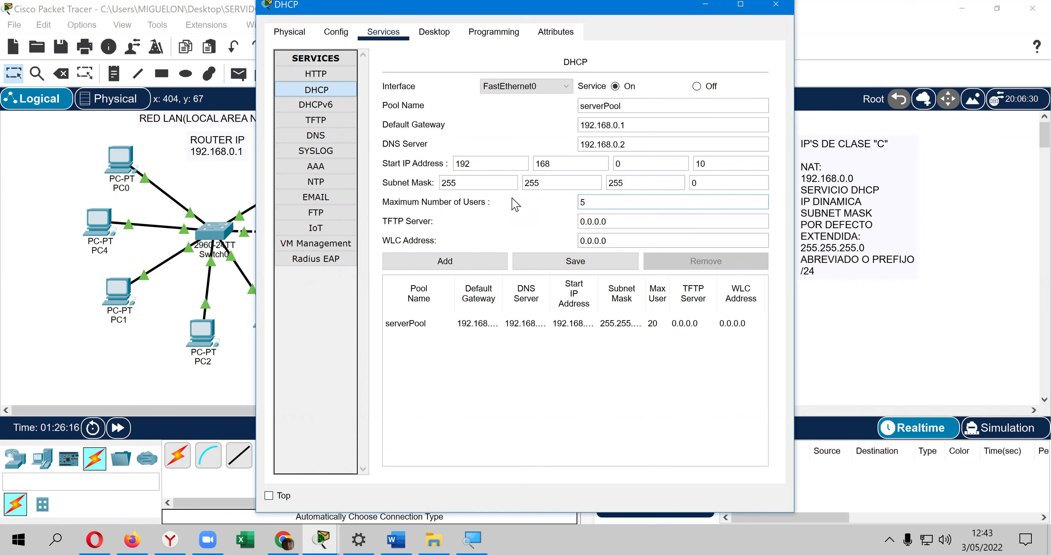
left_click(560, 264)
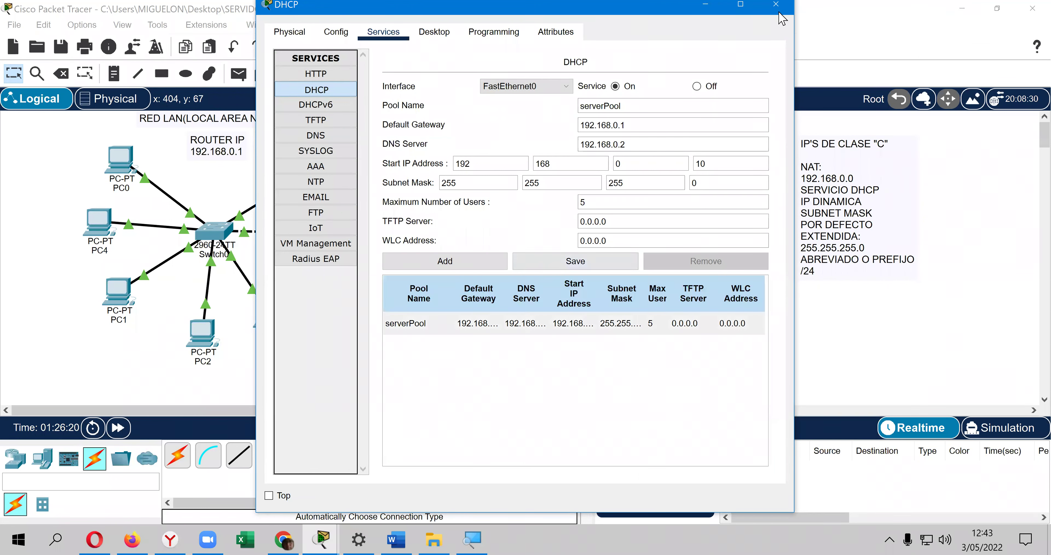
key("alt+F4")
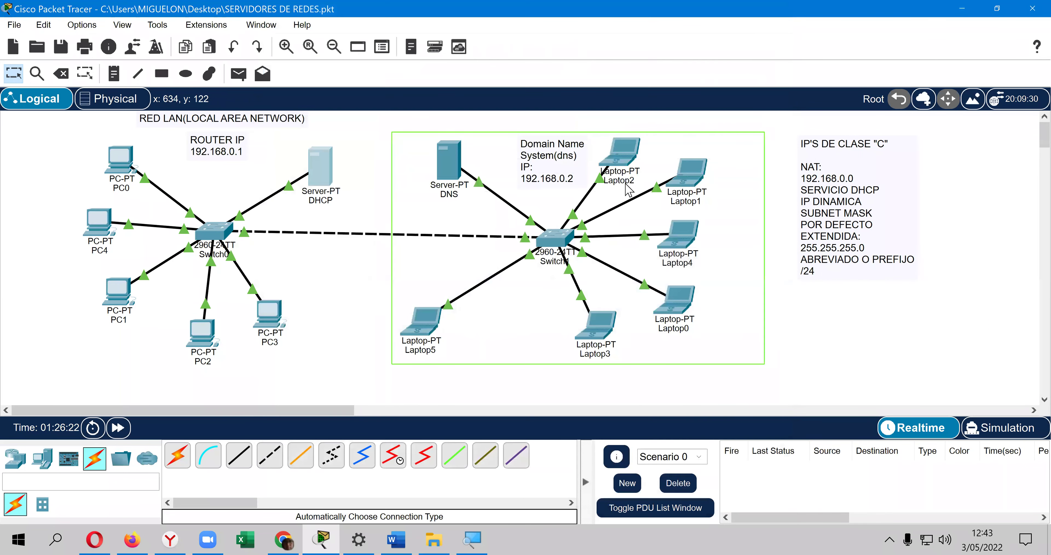
Step: Toggle Laptop5 from Static to DHCP; the renewal fails, leaving APIPA 169.254.91.169 with mask 255.255.0.0
left_click(424, 321)
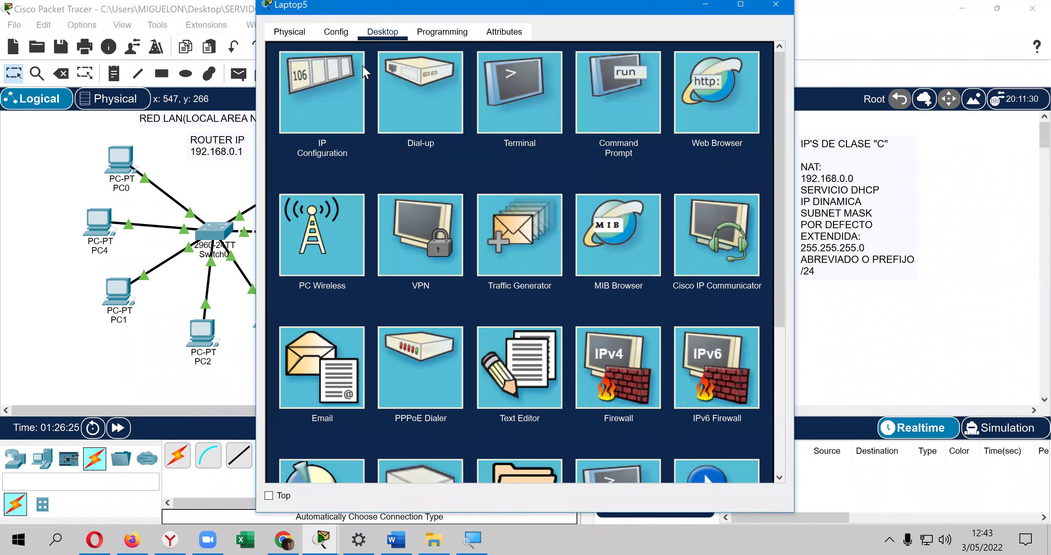
left_click(345, 73)
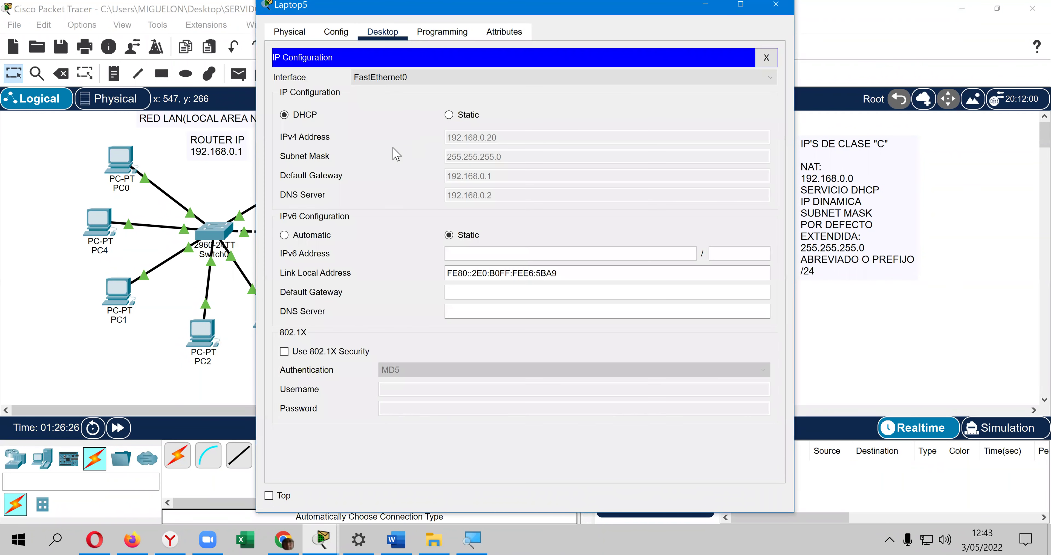
left_click(468, 115)
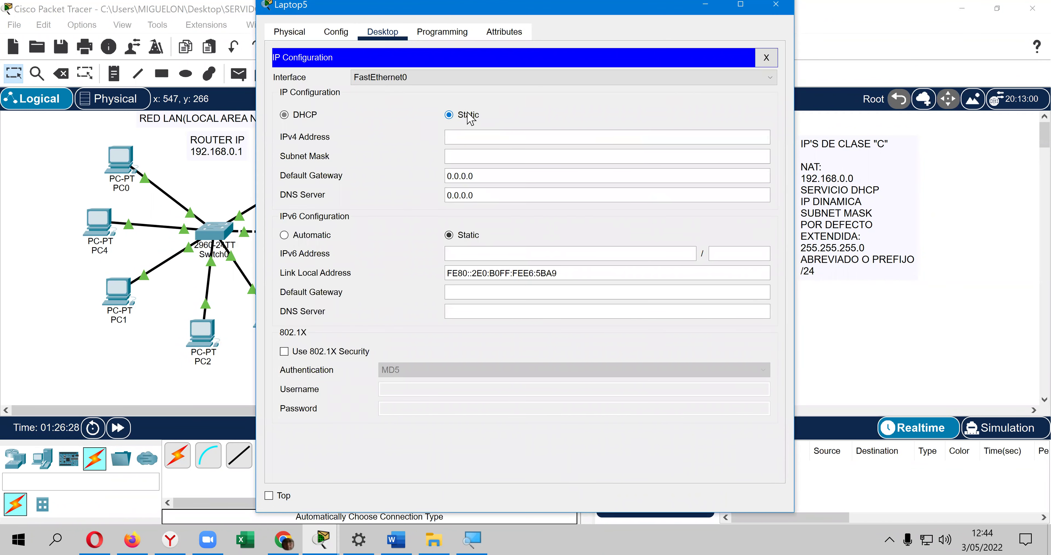
left_click(311, 117)
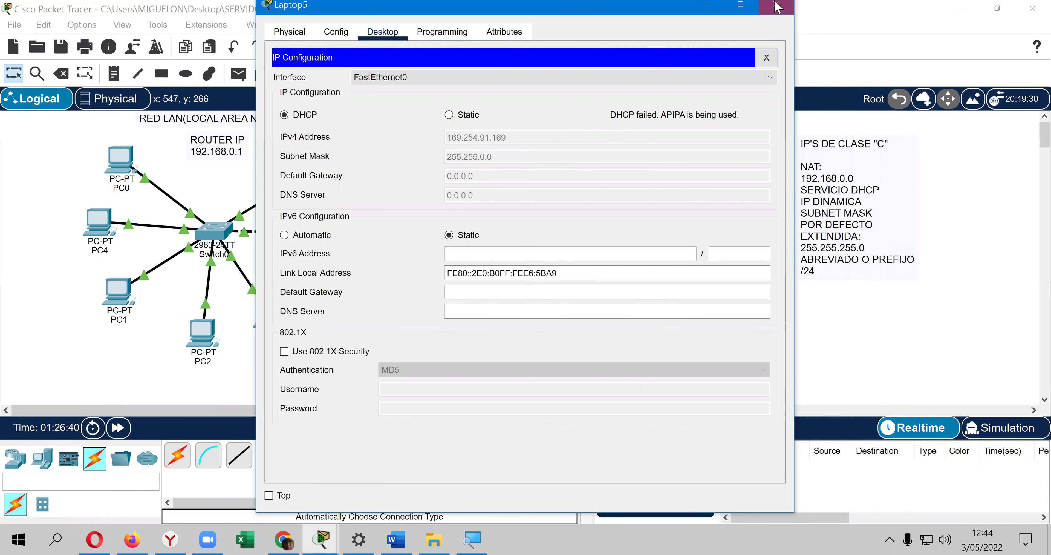
left_click(776, 7)
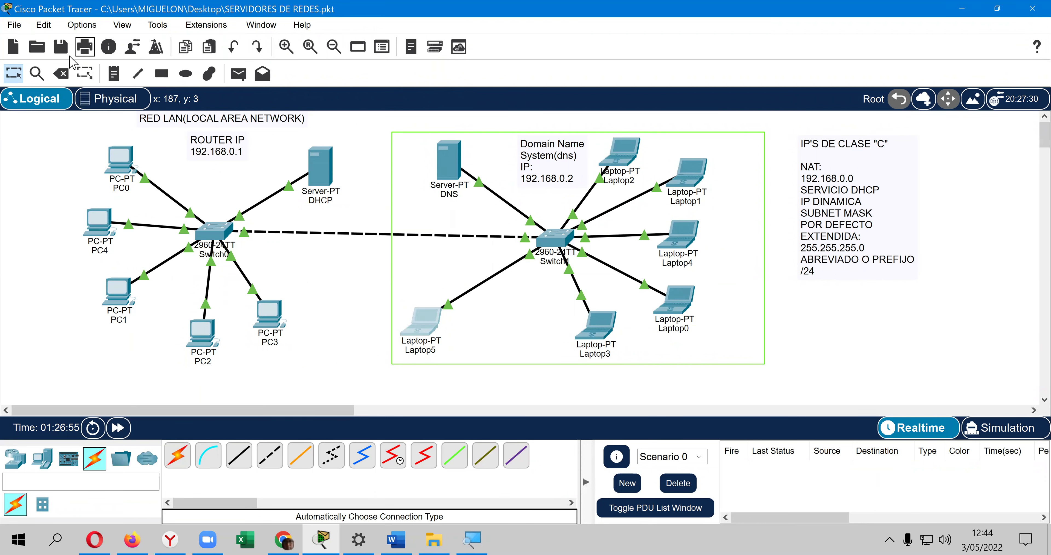
Step: Save the network file and nudge Laptop0 slightly left beside Switch1
left_click(62, 48)
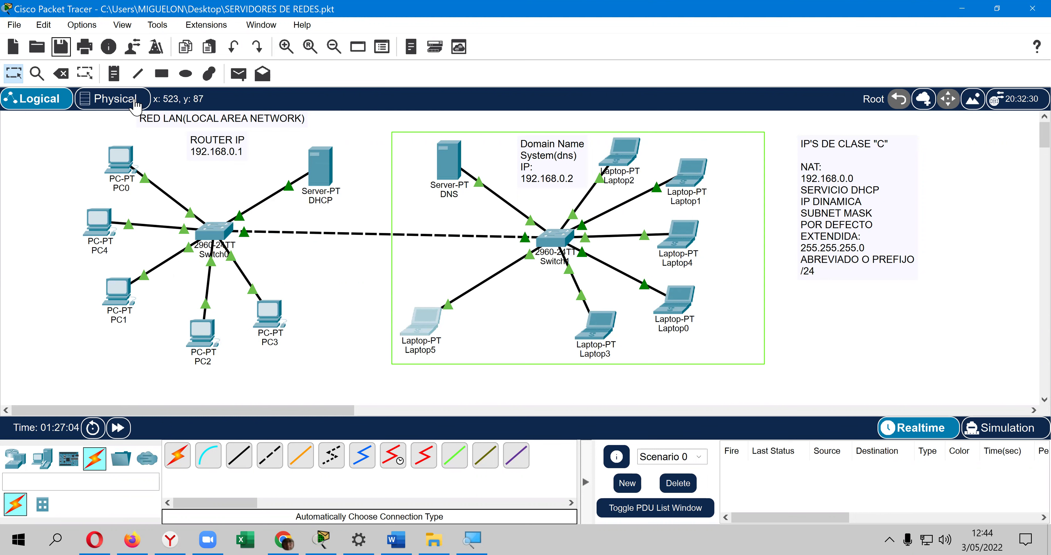
left_click(62, 50)
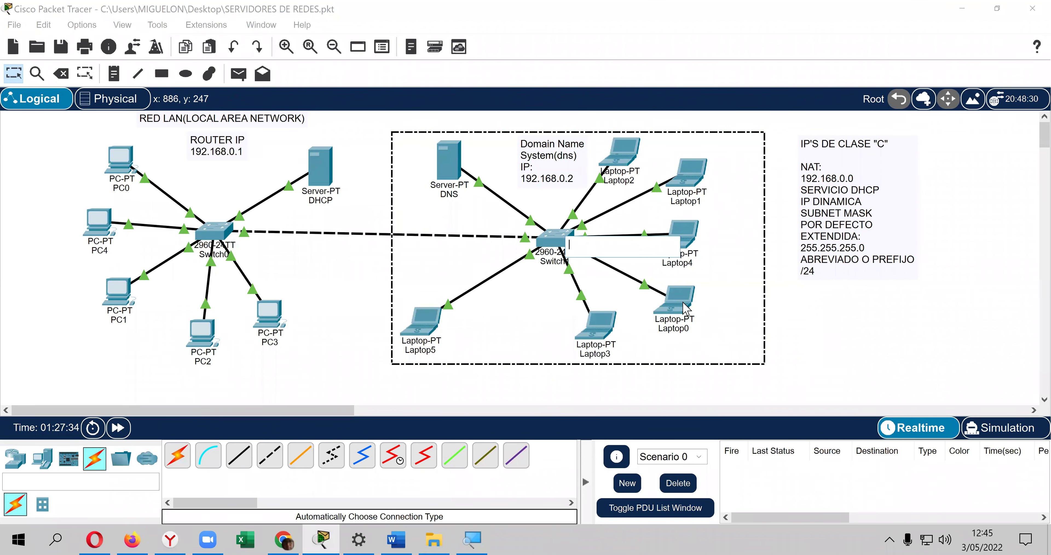
left_click_drag(685, 308, 675, 310)
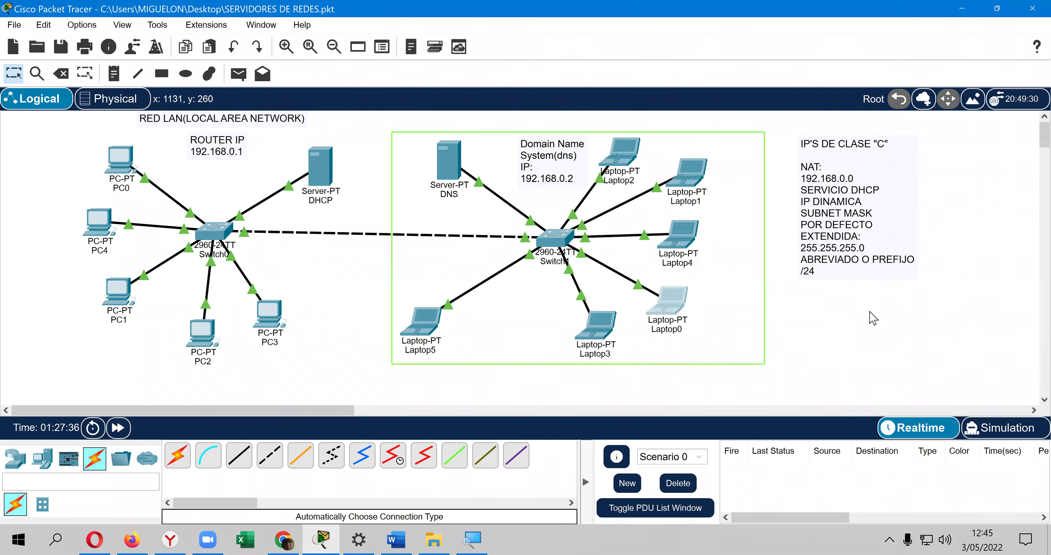
left_click(874, 322)
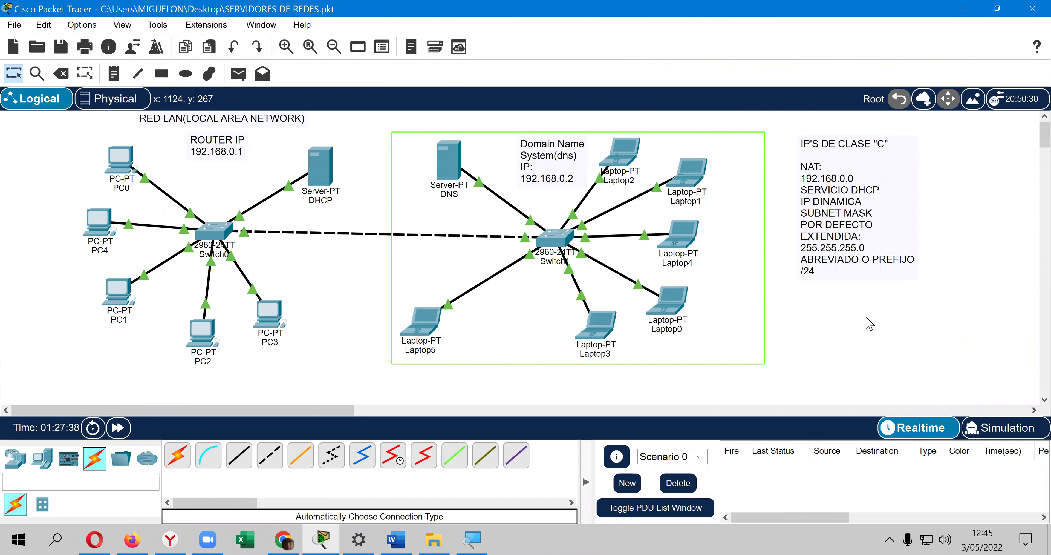